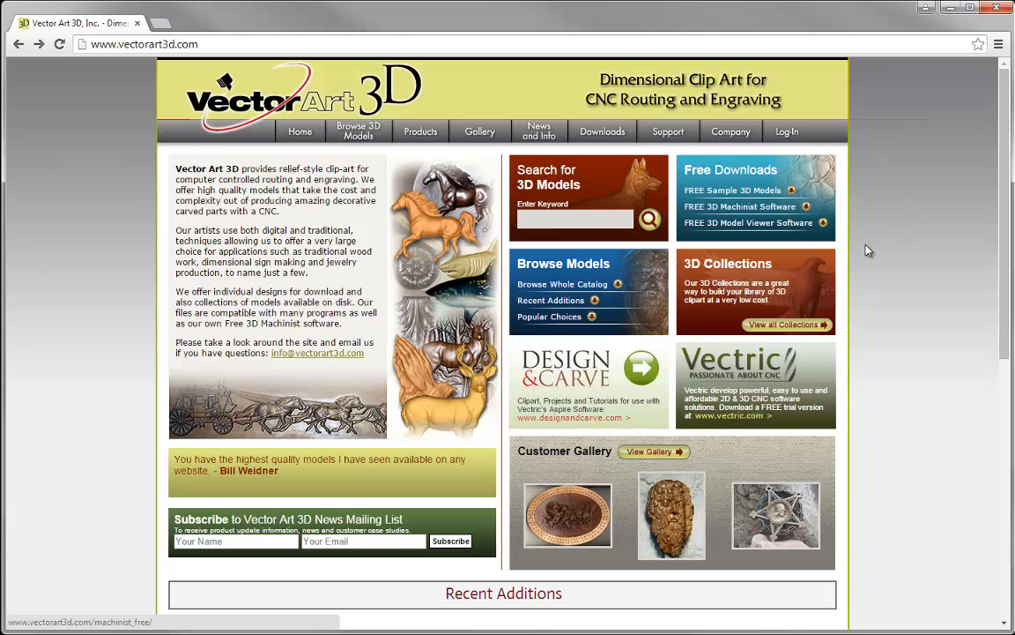
Step: Open the free 3D Machinist software page and examine its download form, feature list and free V3M sample models
click(731, 208)
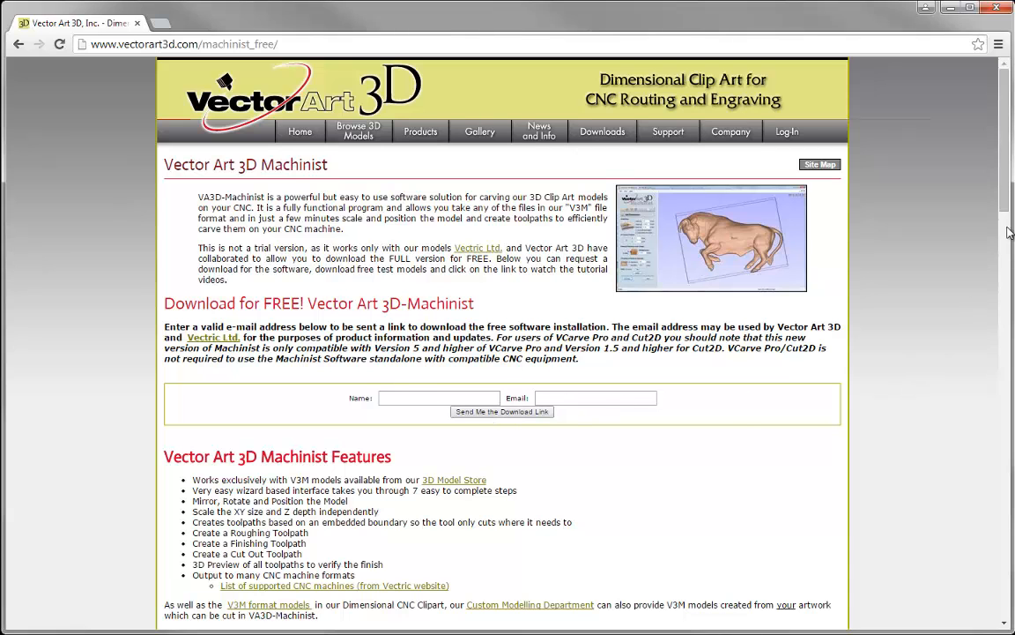
drag(1008, 185, 1006, 267)
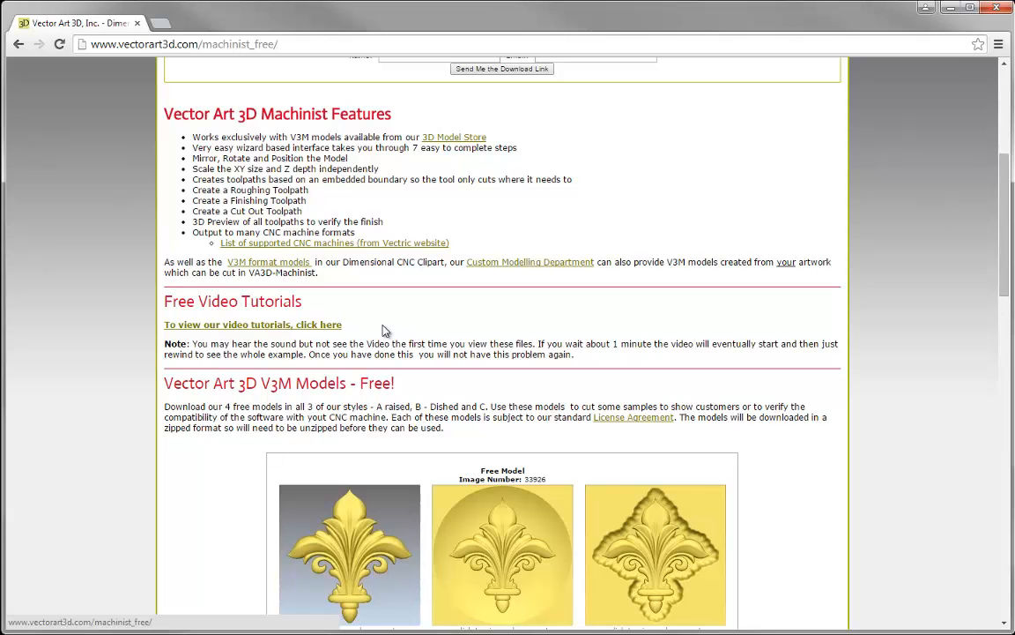
scroll(541, 325, down, 4)
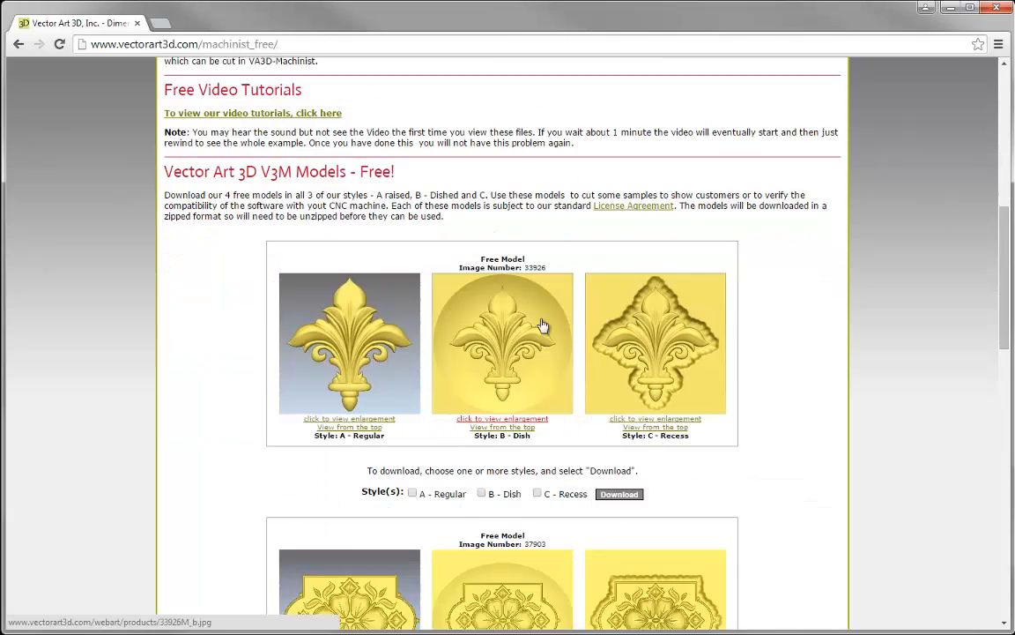
scroll(539, 324, down, 3)
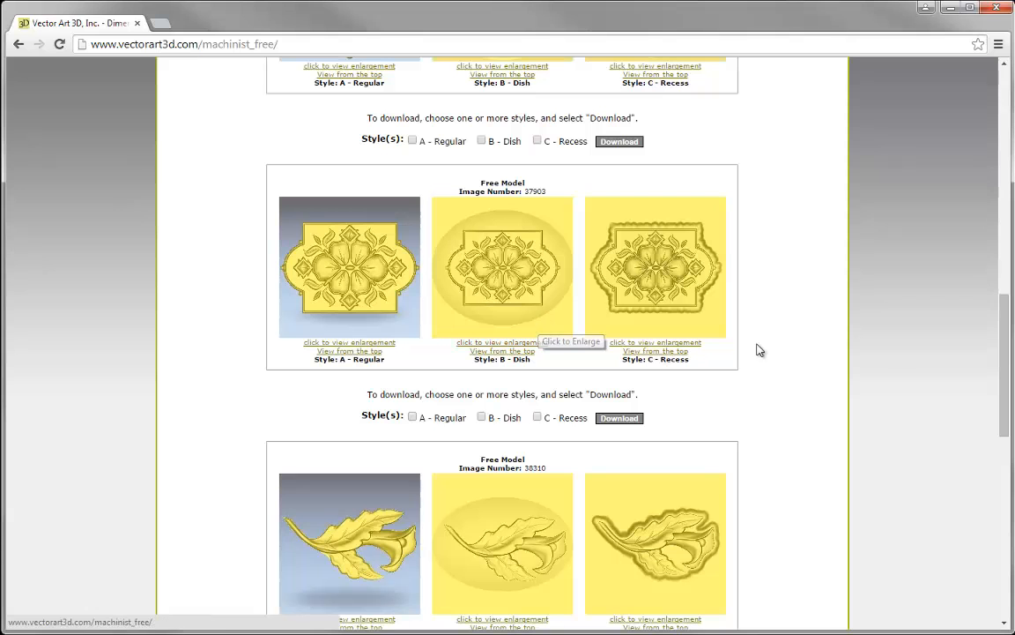
drag(1004, 363, 1010, 455)
scroll(928, 374, up, 9)
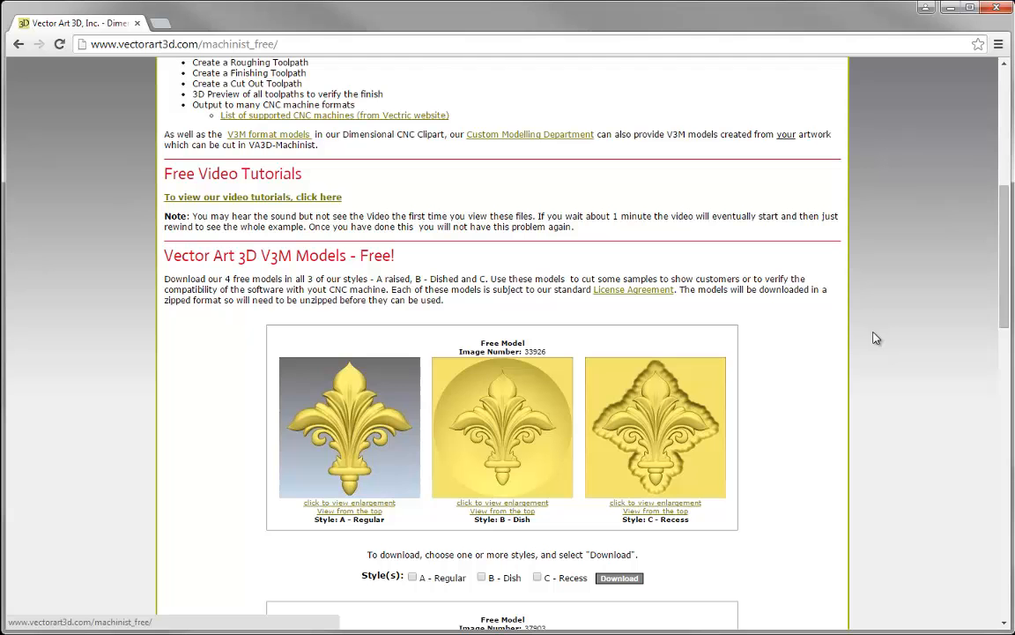
scroll(961, 273, up, 5)
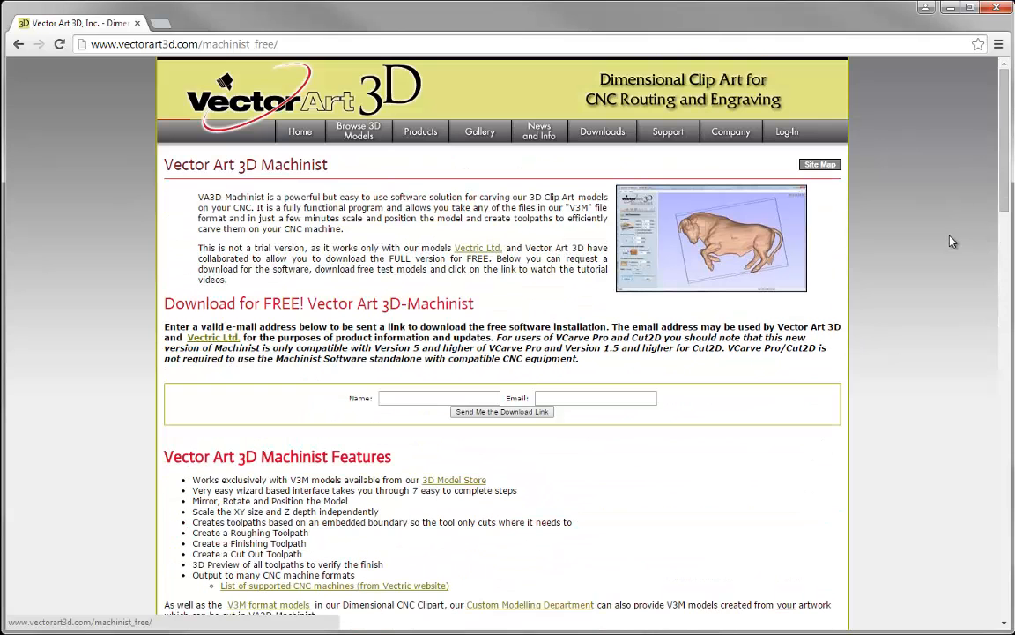
click(17, 43)
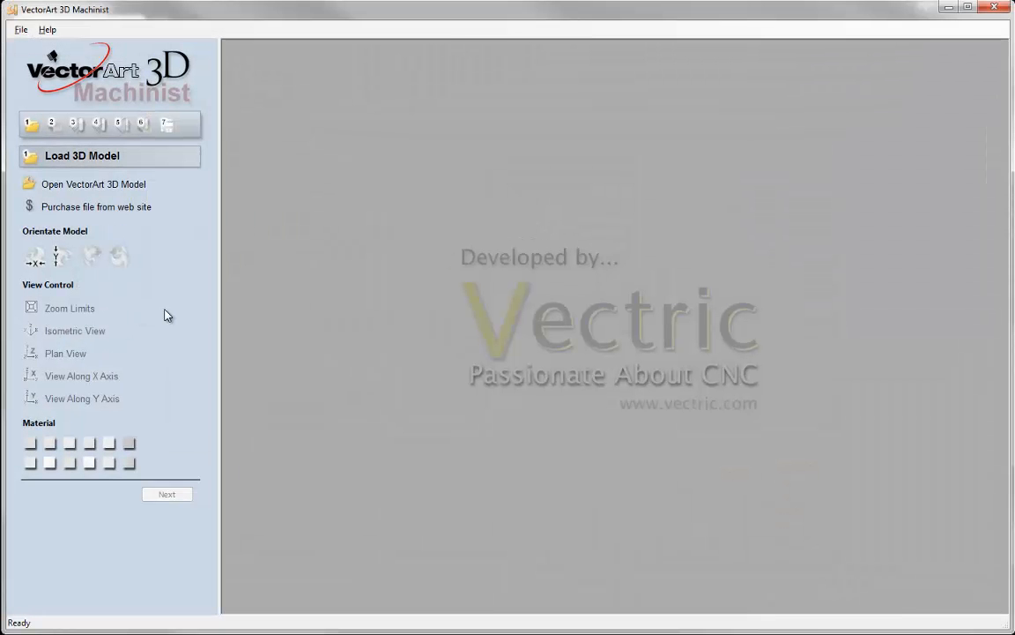
Step: In VectorArt 3D Machinist, open the model Fleur_A-TOOLPATH.v3m and inspect the carved relief
click(112, 192)
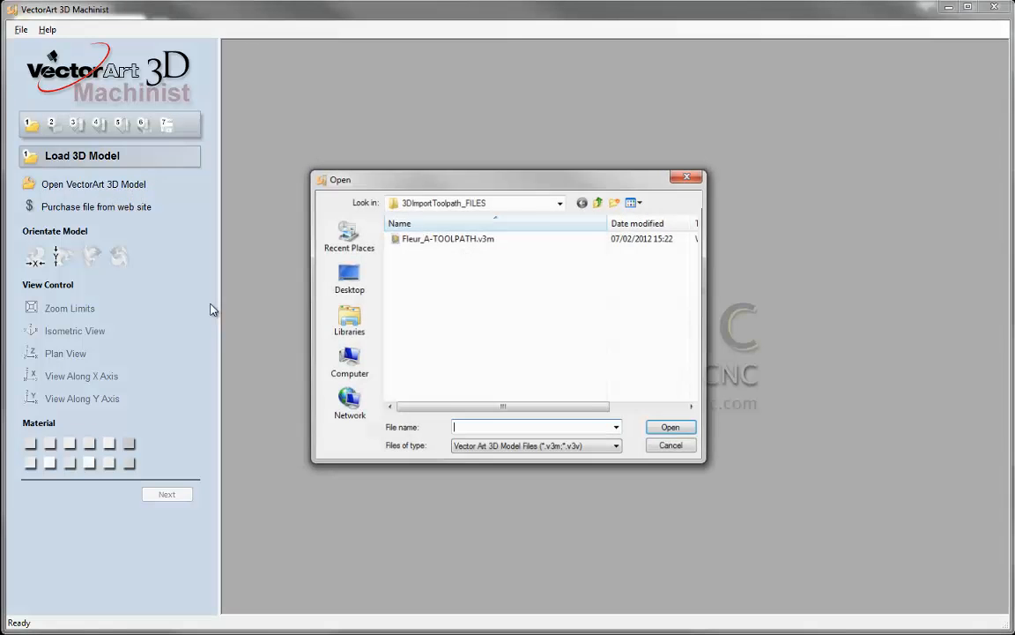
click(424, 239)
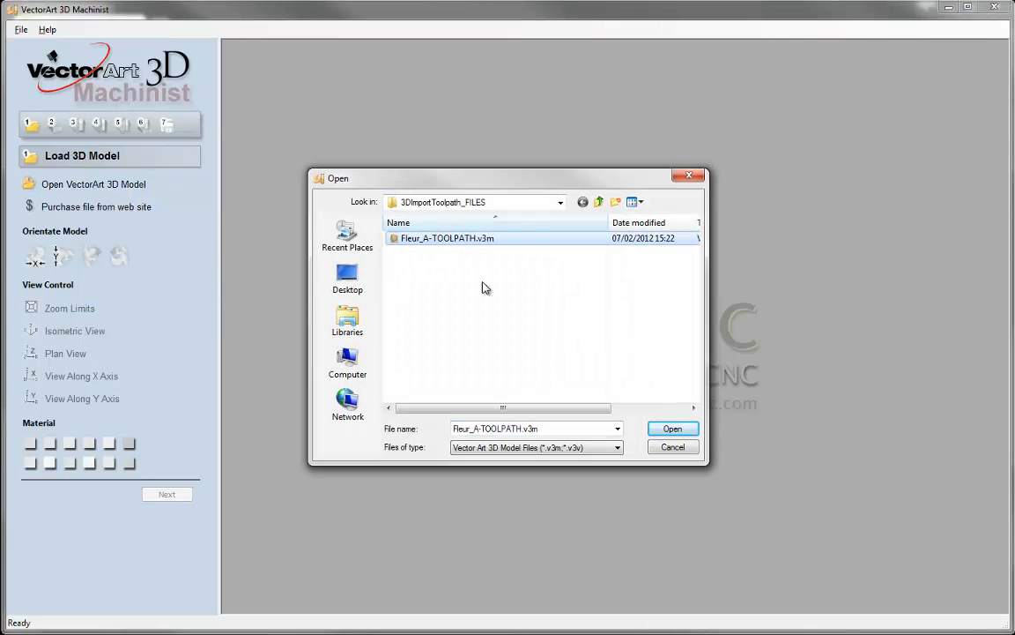
click(673, 429)
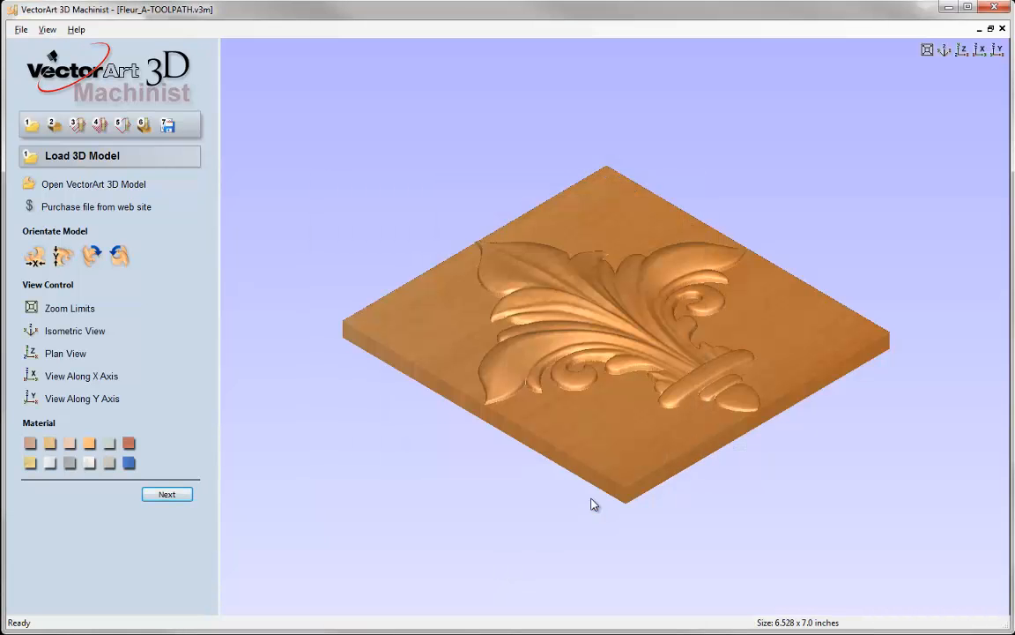
drag(762, 367, 465, 412)
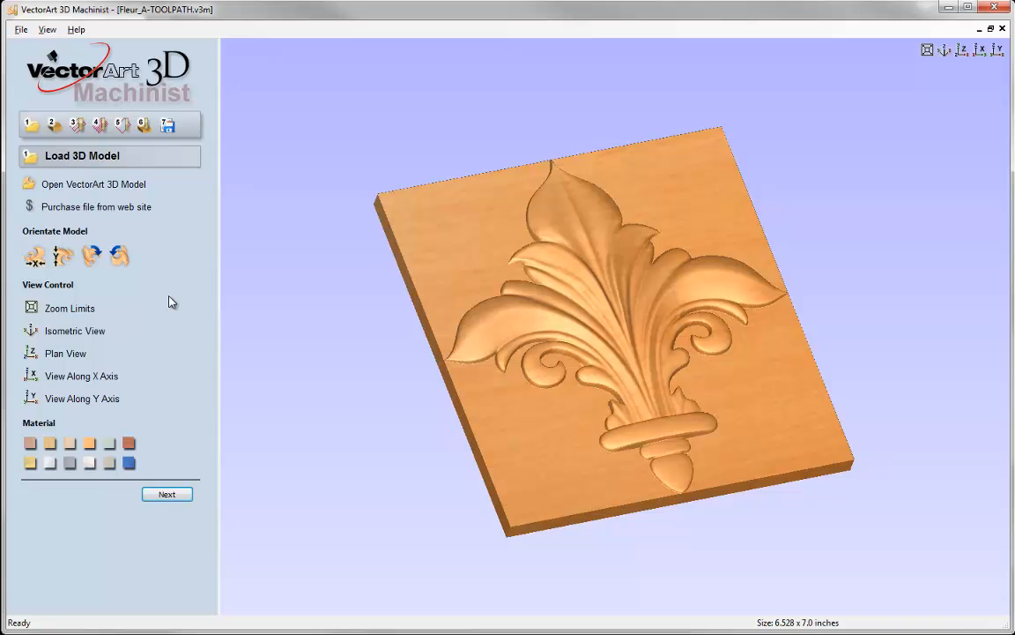
Step: Go through the dimension and toolpath stages without changing settings, and preview the roughing and finishing toolpaths
click(170, 495)
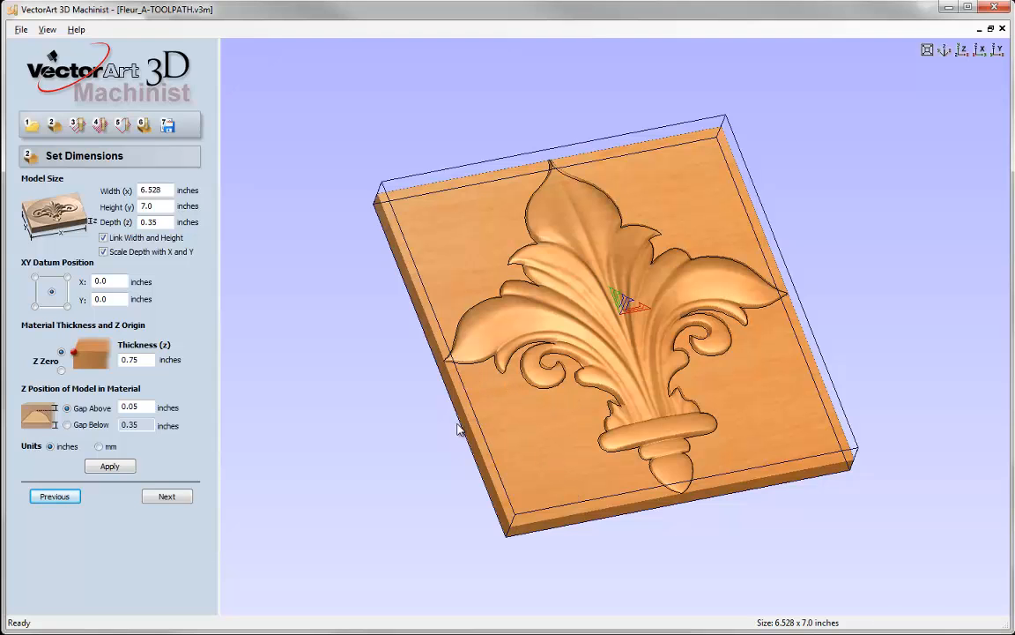
click(175, 499)
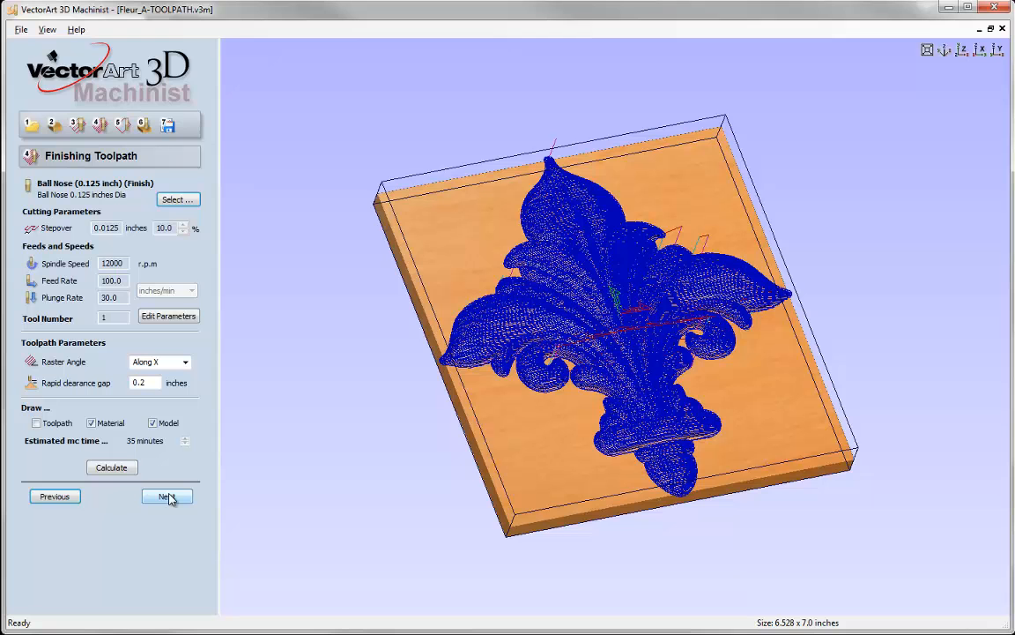
click(167, 497)
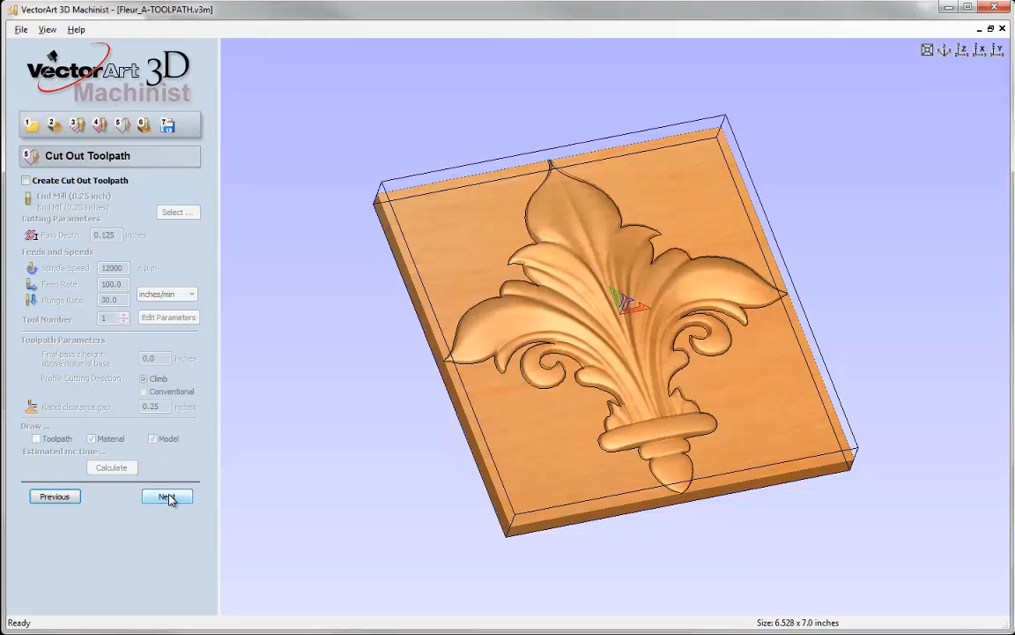
click(167, 497)
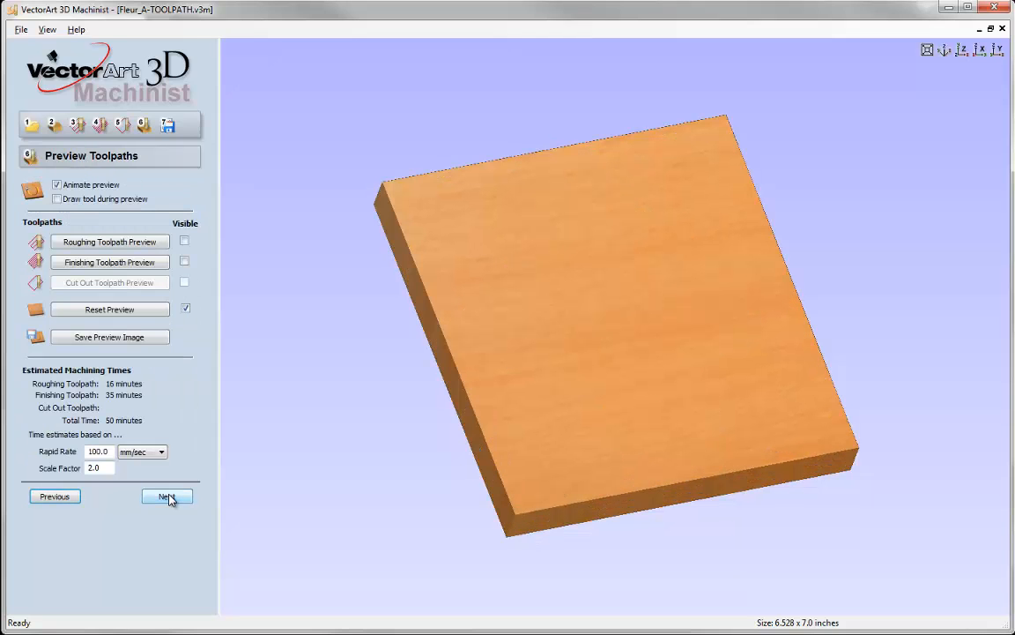
click(99, 245)
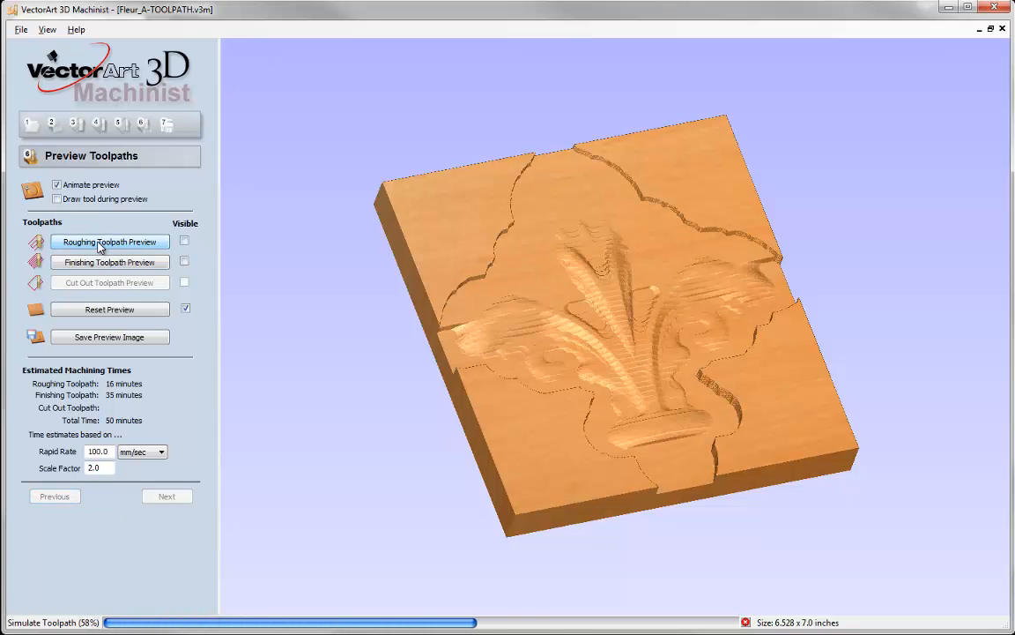
click(107, 262)
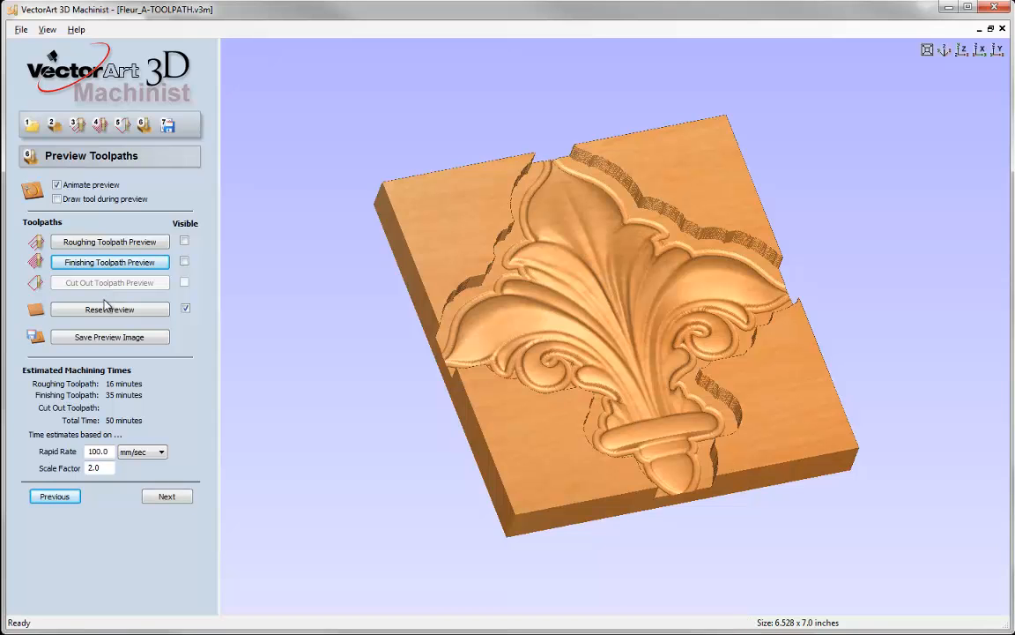
Step: Review the toolpath saving stage and the V3M export for VCarve Pro / Cut2D without saving a file
click(166, 496)
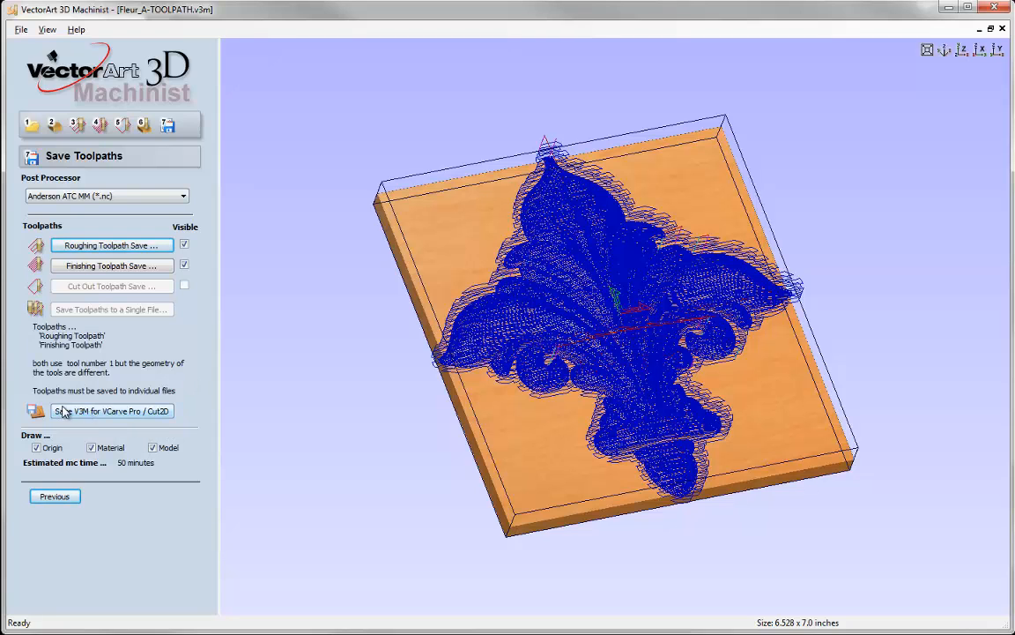
click(137, 421)
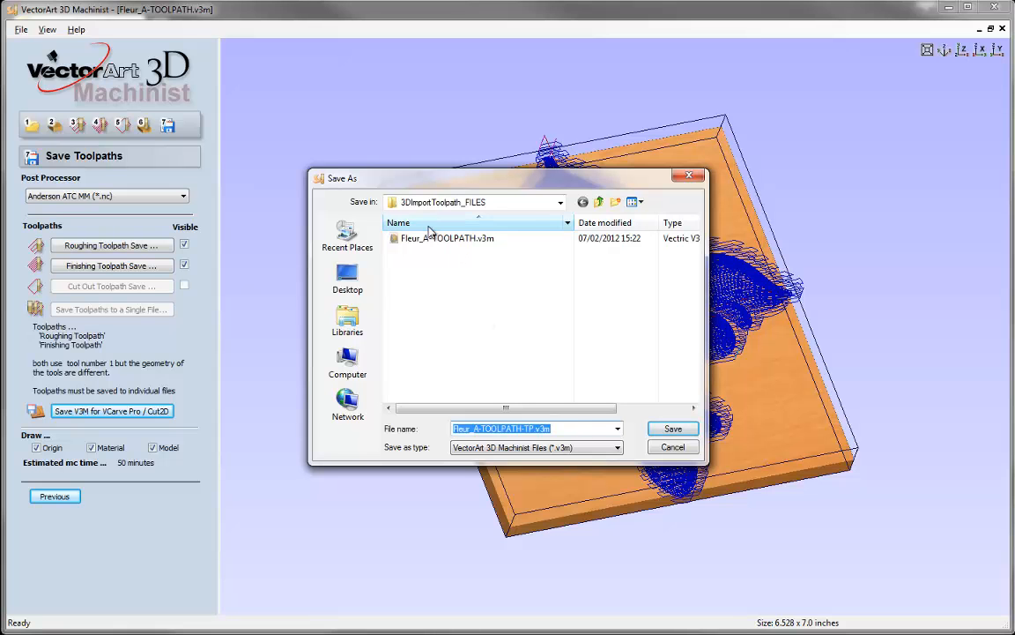
click(671, 448)
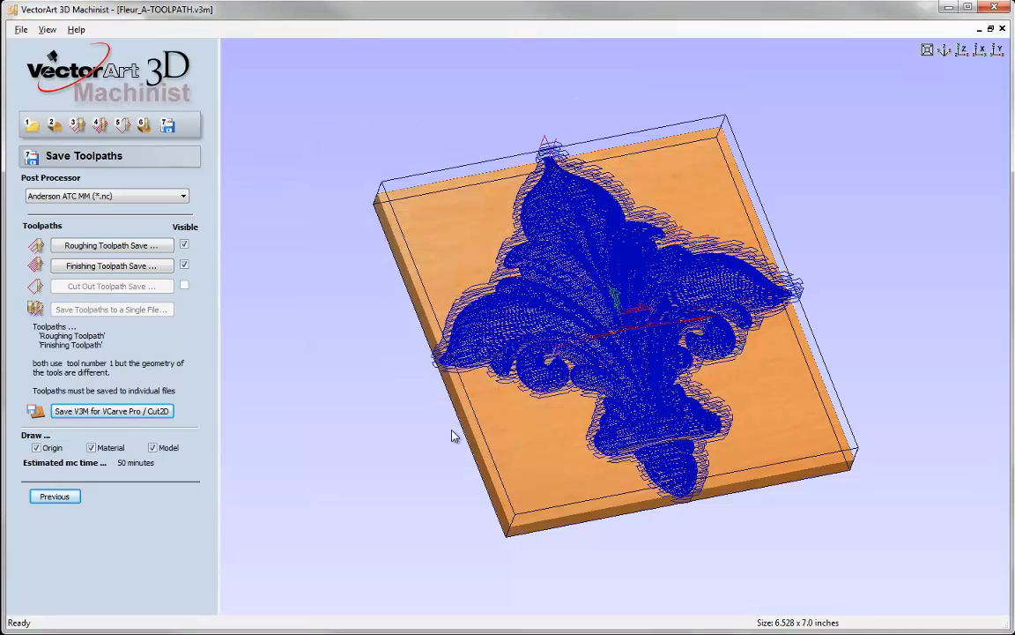
Step: Exit VectorArt 3D Machinist
click(20, 29)
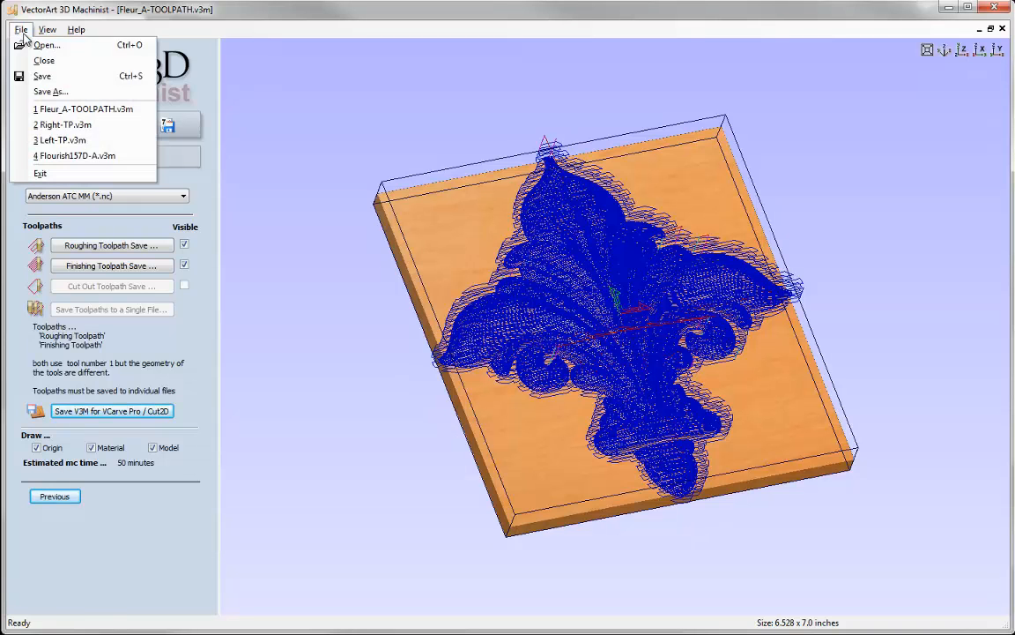
click(42, 174)
click(509, 362)
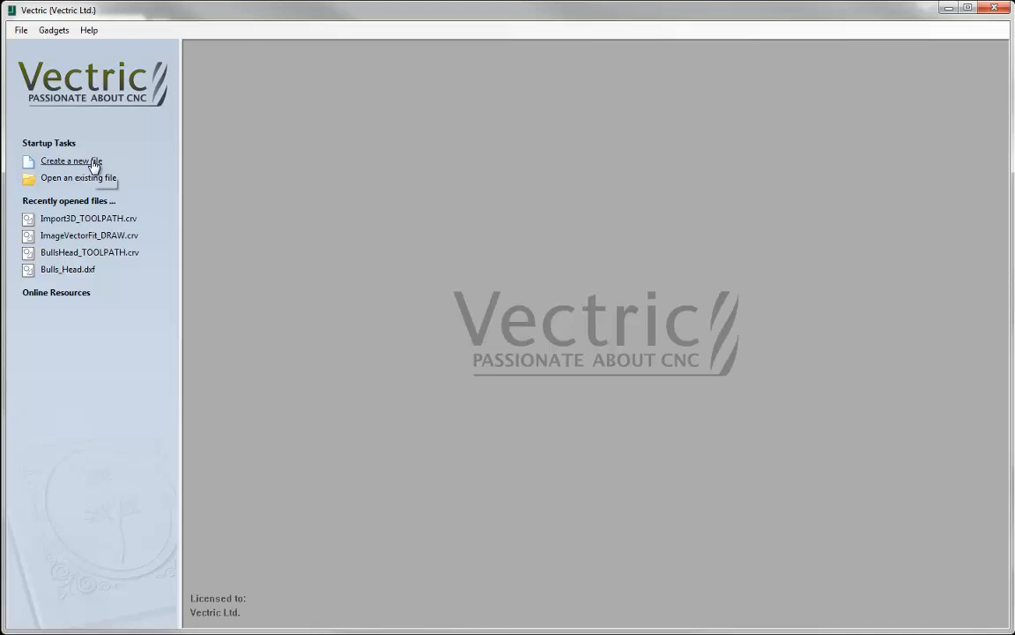
Step: In Vectric, create a new job 10 inches wide and 12 inches high with the XY datum at the lower-left corner
click(94, 161)
double_click(123, 103)
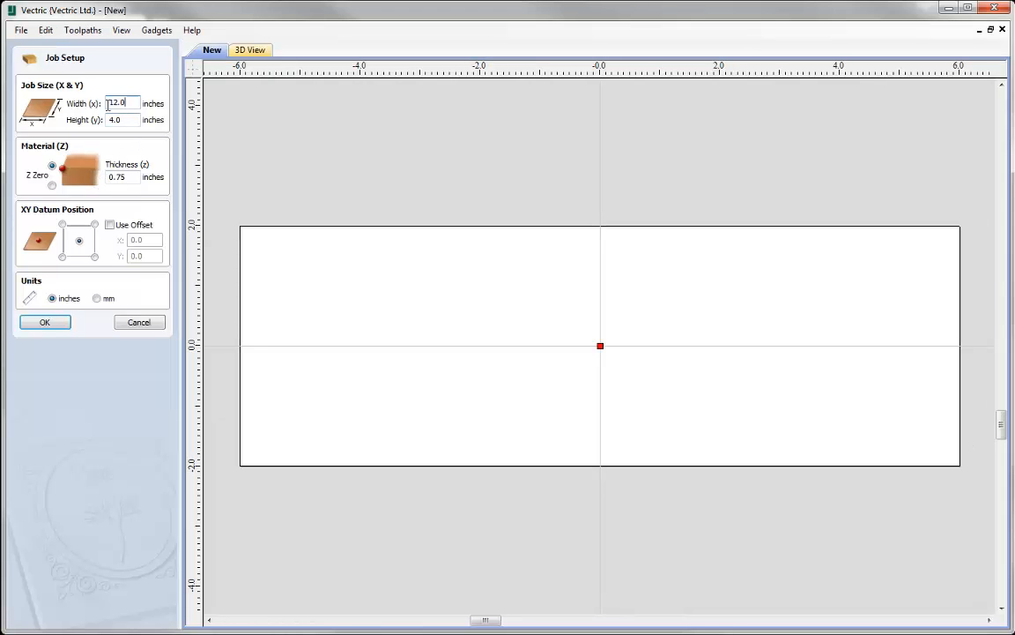
text(10)
key(Tab)
drag(122, 120, 53, 120)
text(12)
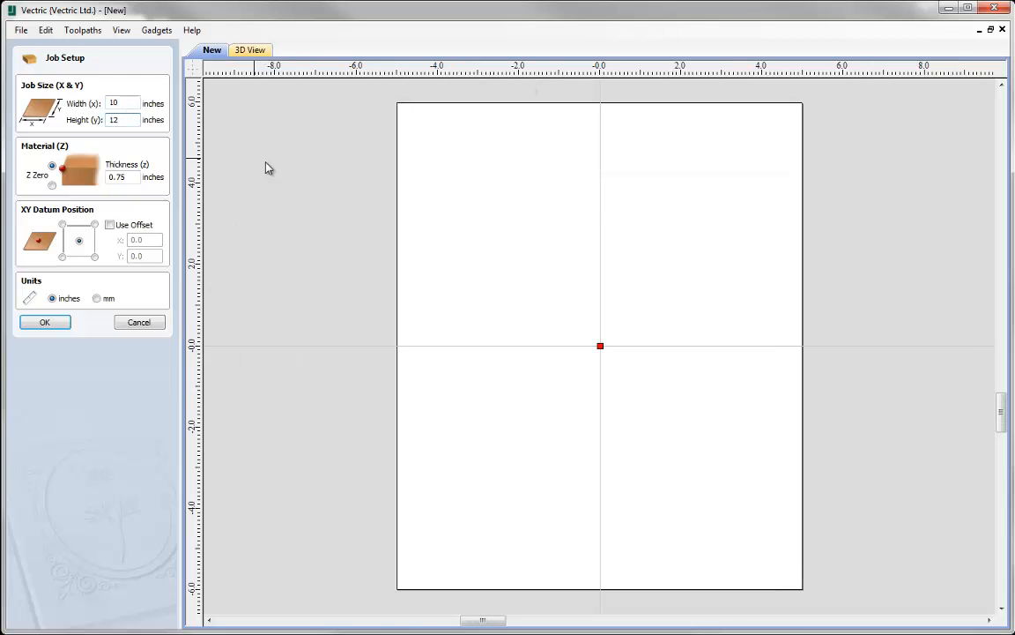
click(62, 255)
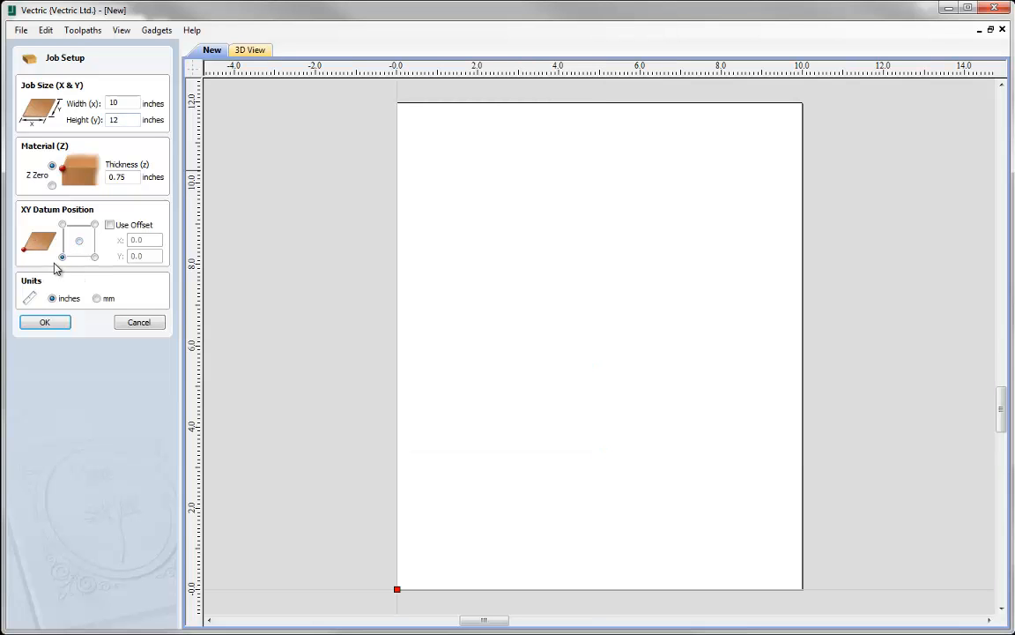
click(45, 322)
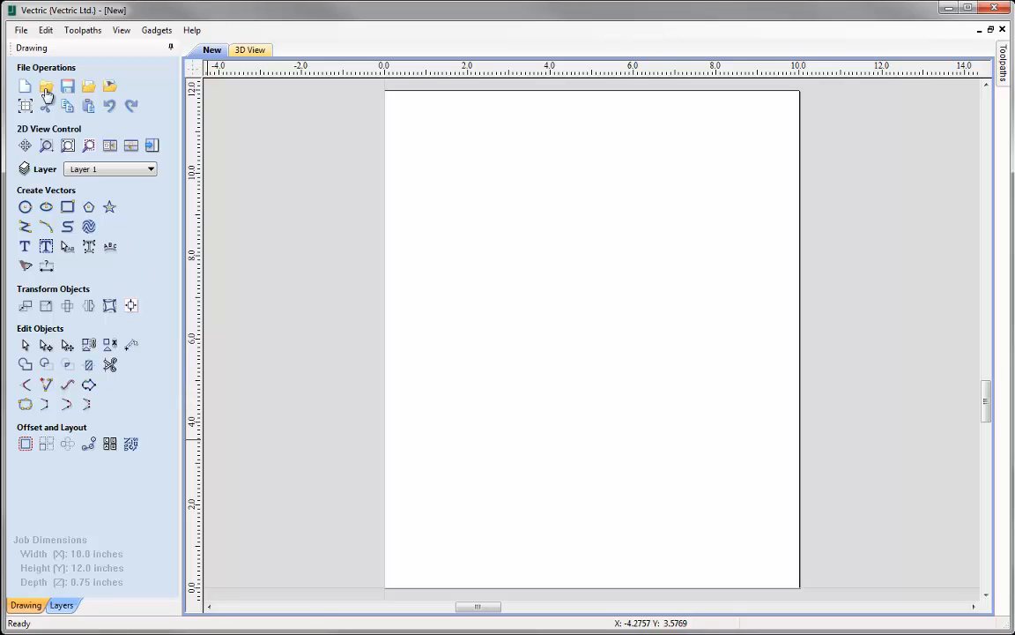
Step: Import the Machinist toolpaths from Fleur_A-TOOLPATH.v3m into the job
click(22, 32)
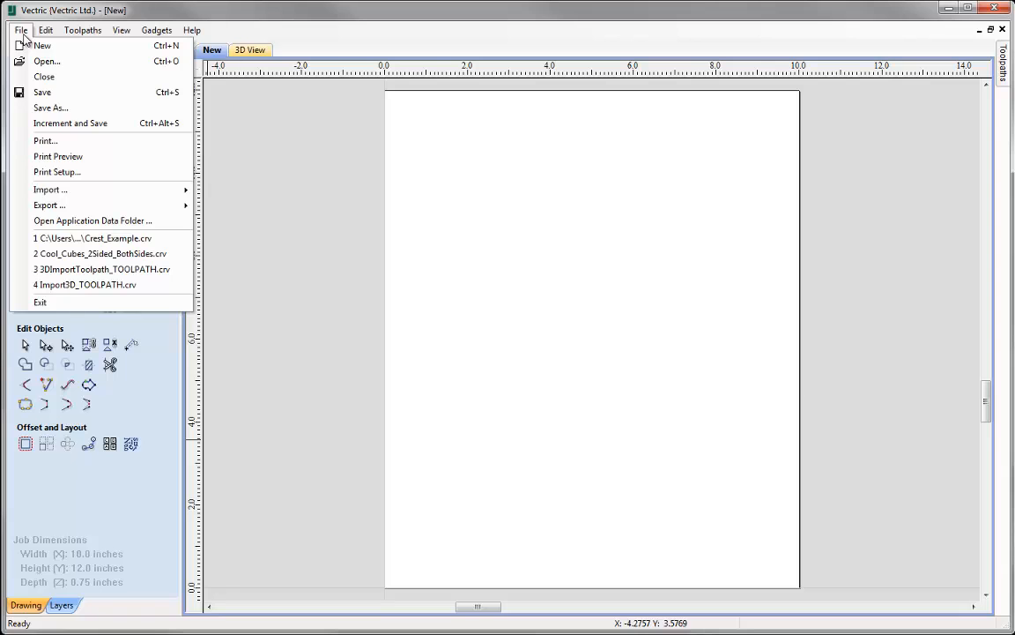
mouse_move(46, 196)
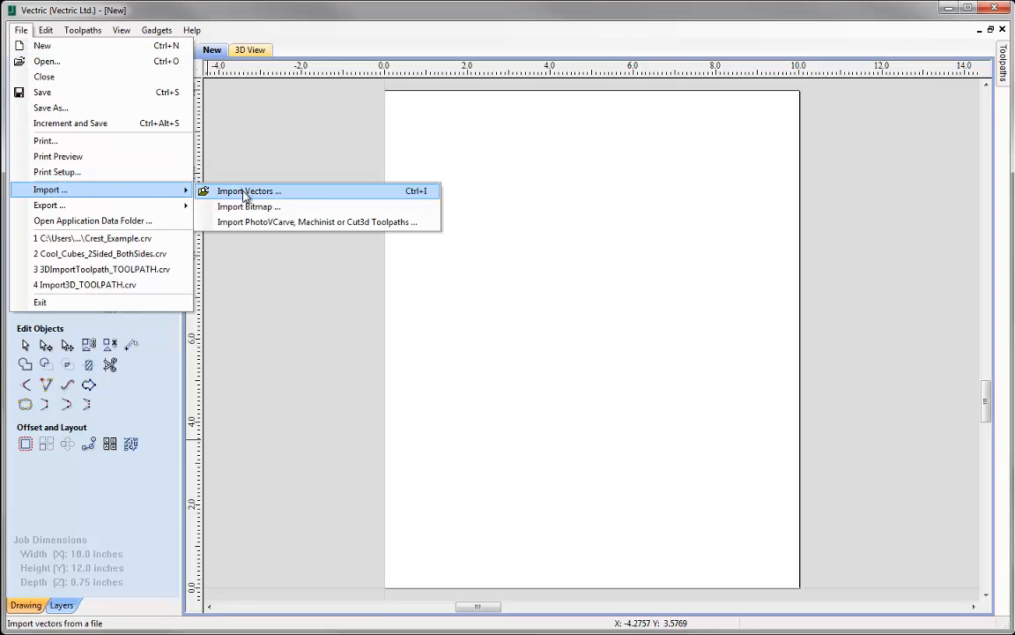
click(423, 226)
click(472, 276)
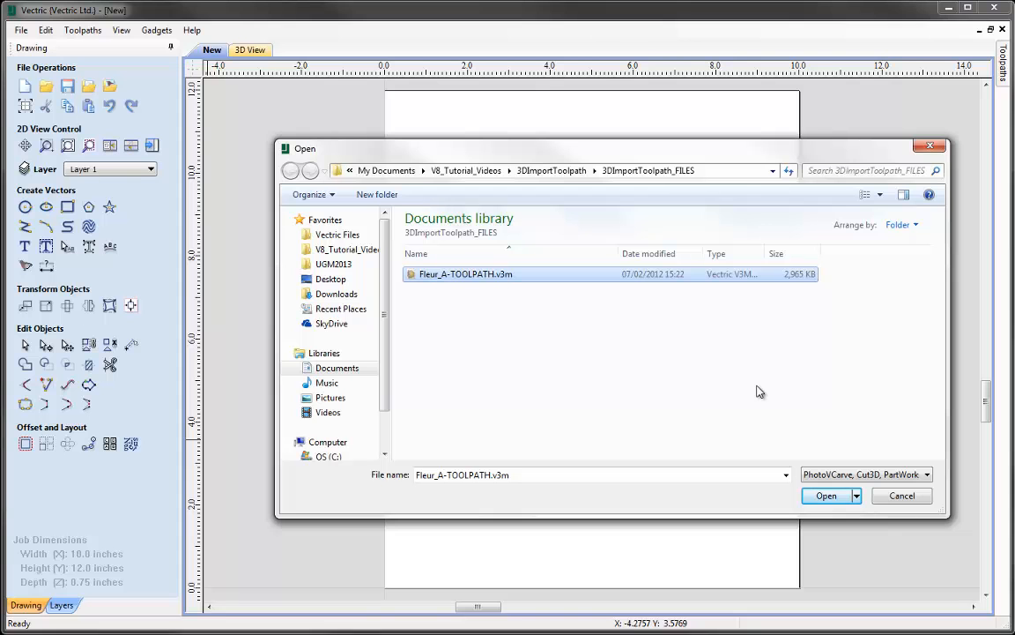
click(826, 497)
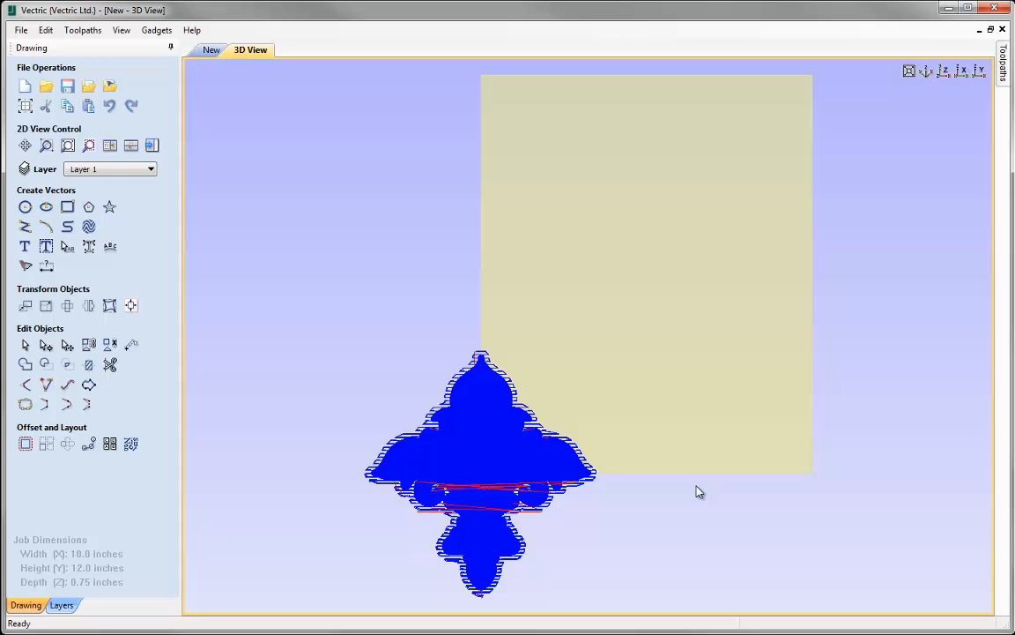
Step: Show the 2D and 3D views side by side and move the fleur-de-lis toolpath object fully onto the material
click(109, 146)
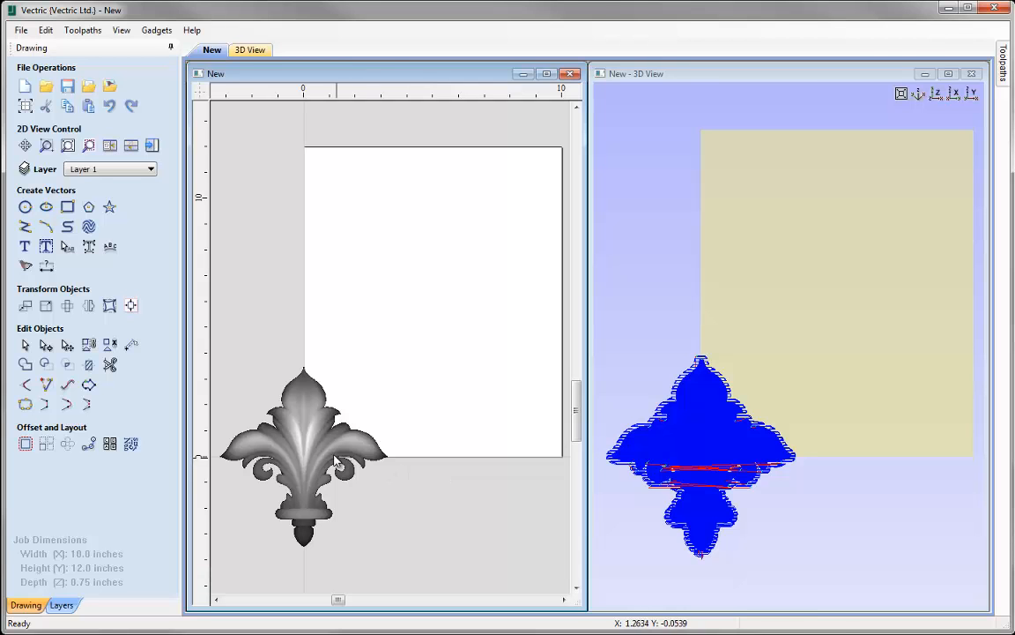
click(335, 499)
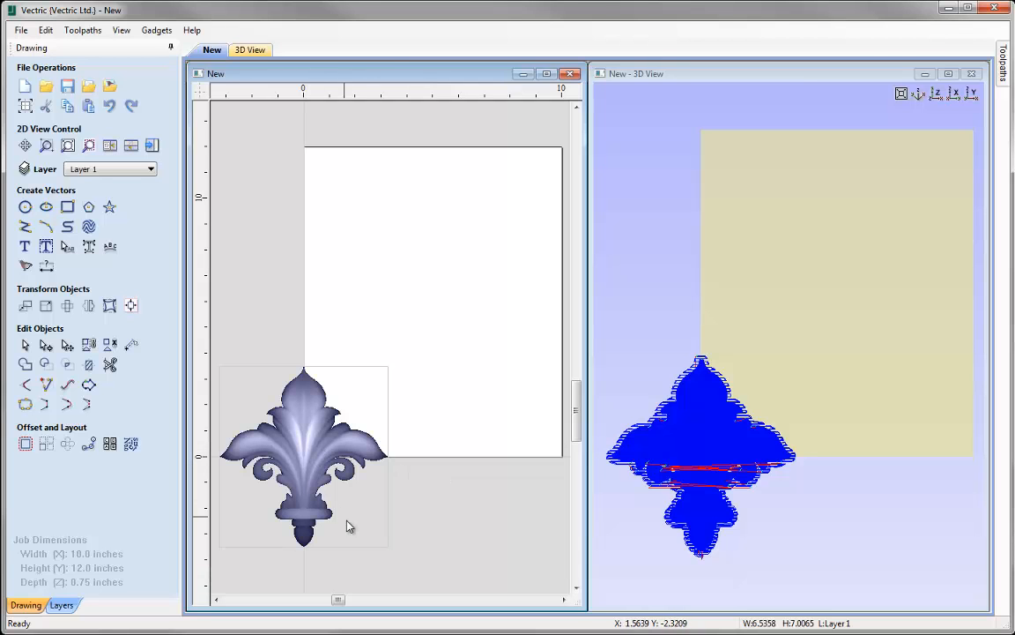
click(312, 469)
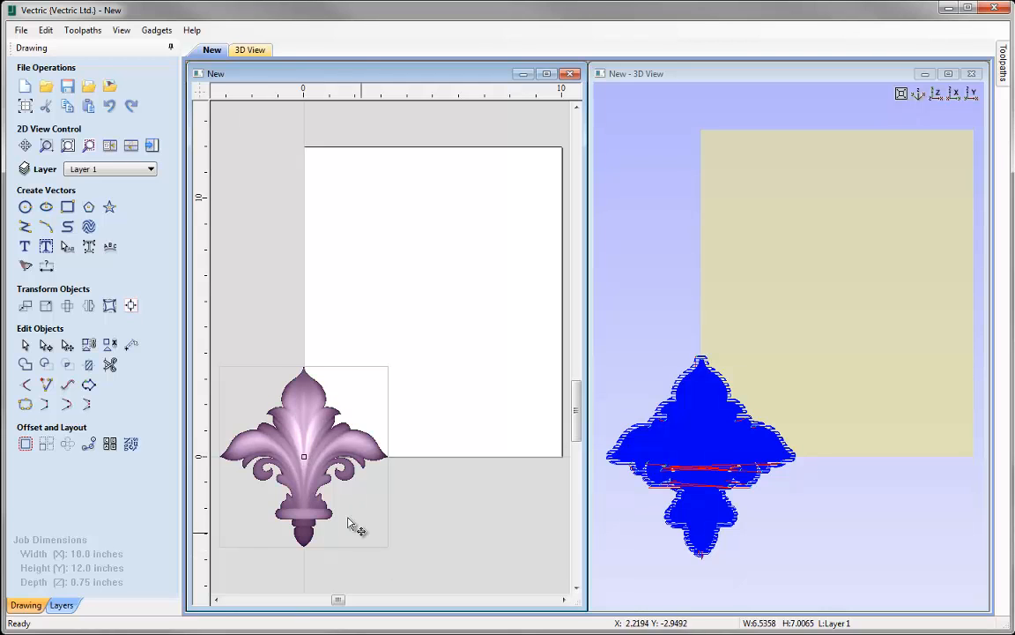
drag(305, 451, 428, 327)
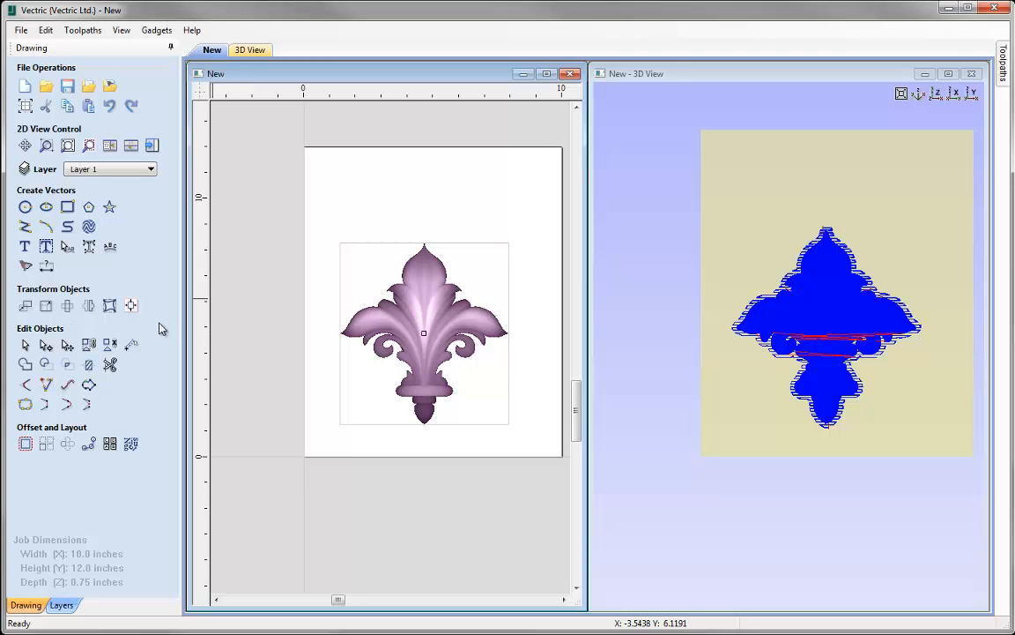
Step: Center the fleur-de-lis toolpath object on the material both horizontally and vertically with the alignment tools
click(131, 305)
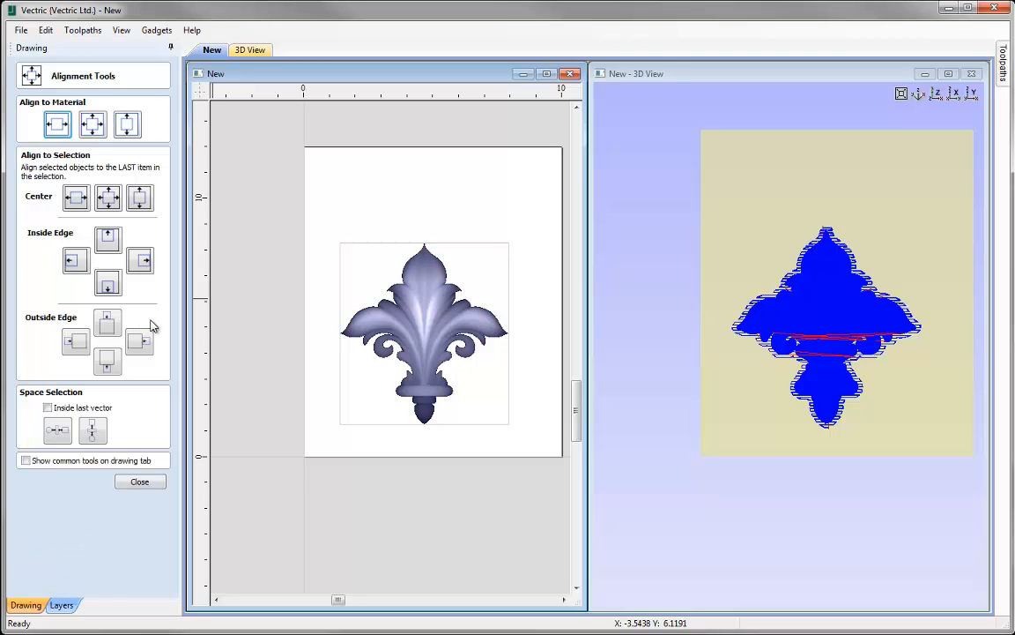
click(92, 126)
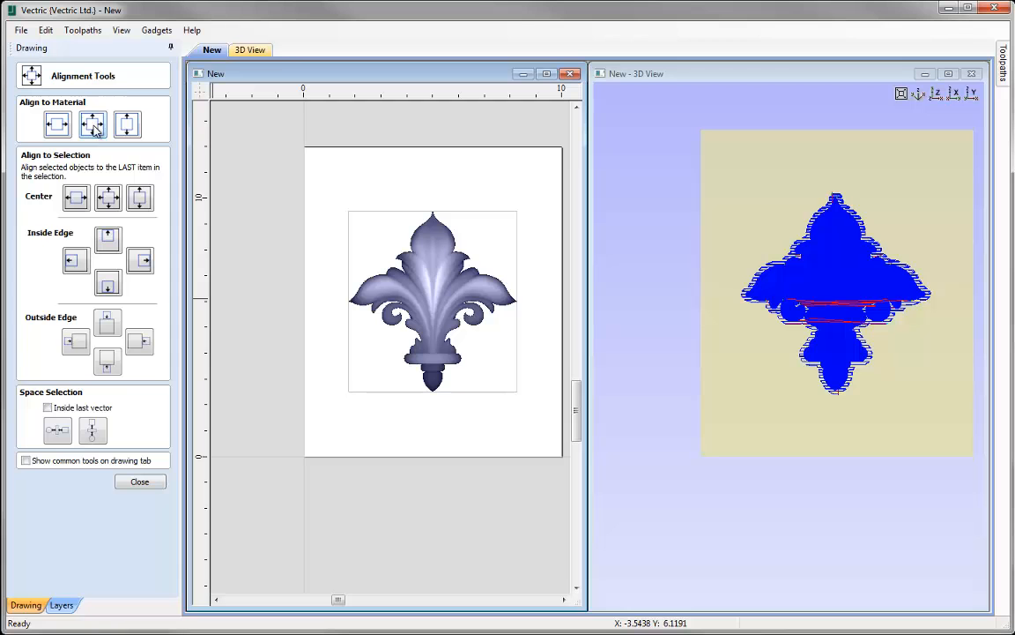
click(137, 482)
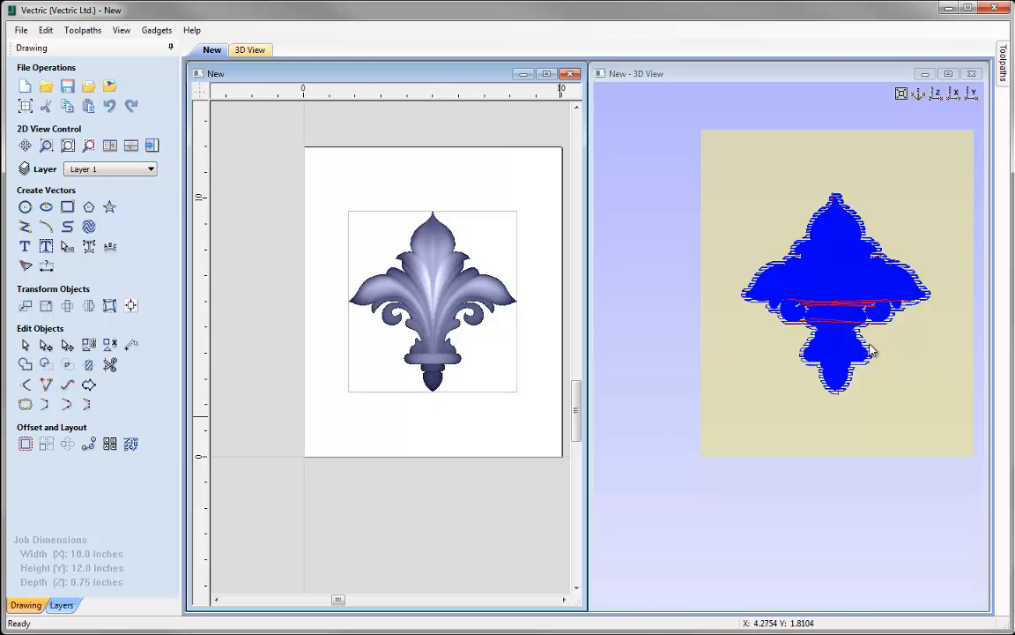
Step: Examine the Fleur_A-TOOL - R and Fleur_A-TOOL - F toolpaths separately and together in a tilted 3D view, and hide both
click(154, 147)
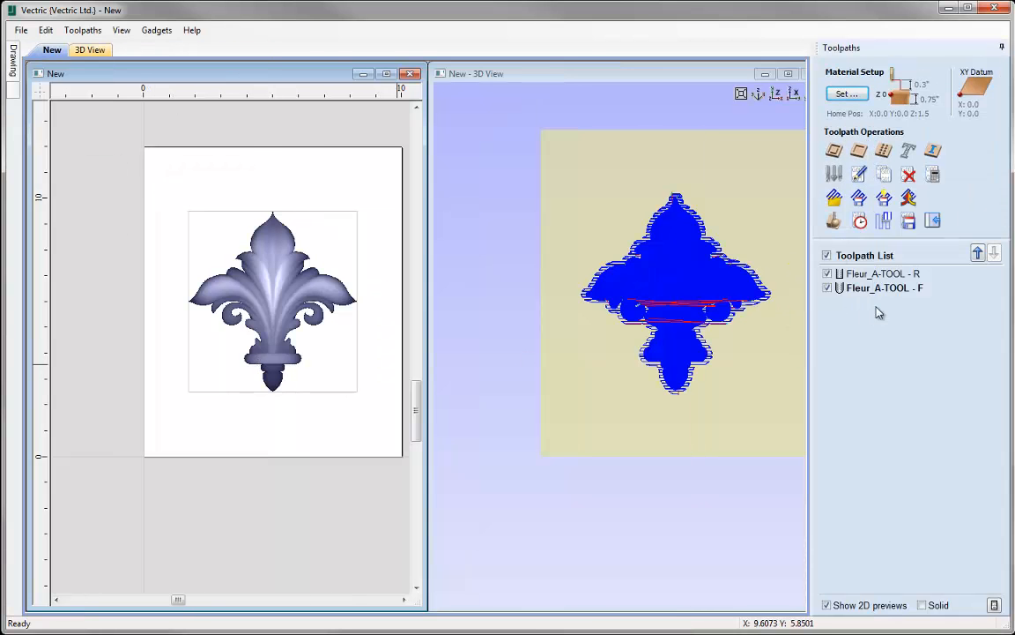
click(827, 256)
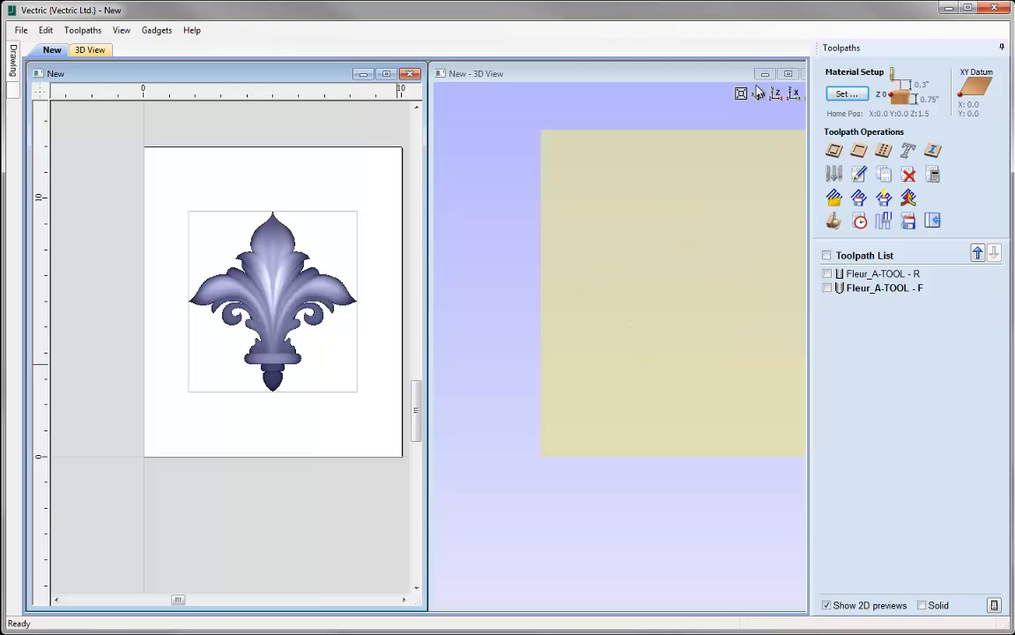
drag(681, 89, 793, 378)
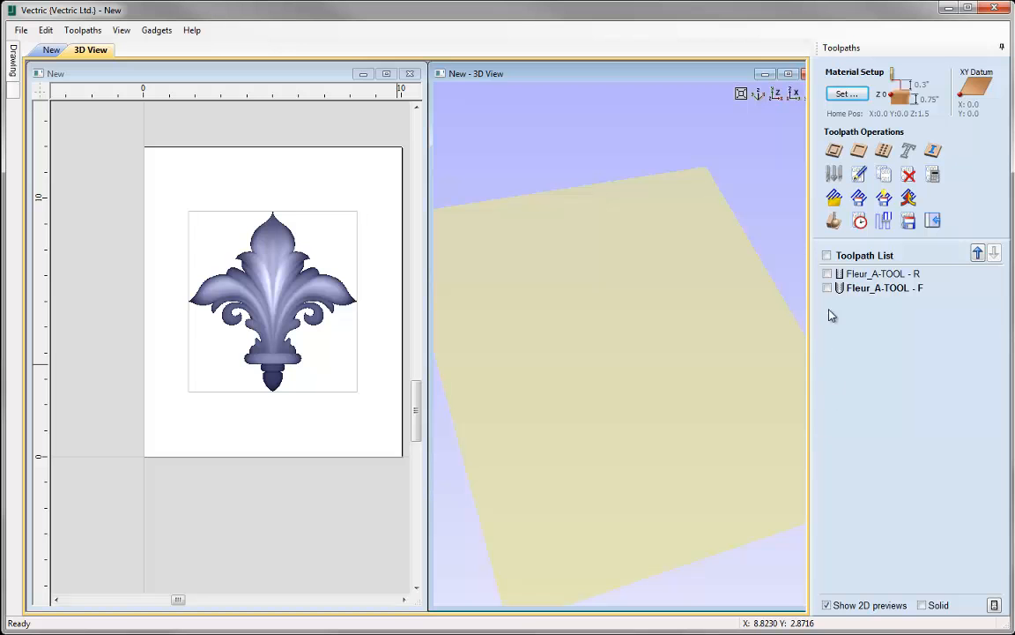
click(827, 273)
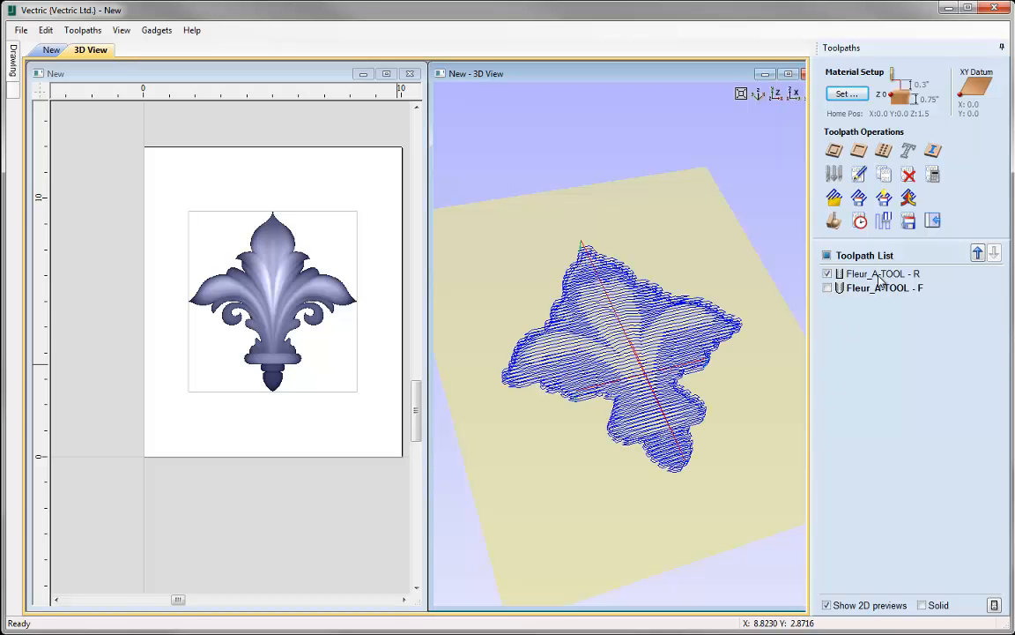
click(827, 273)
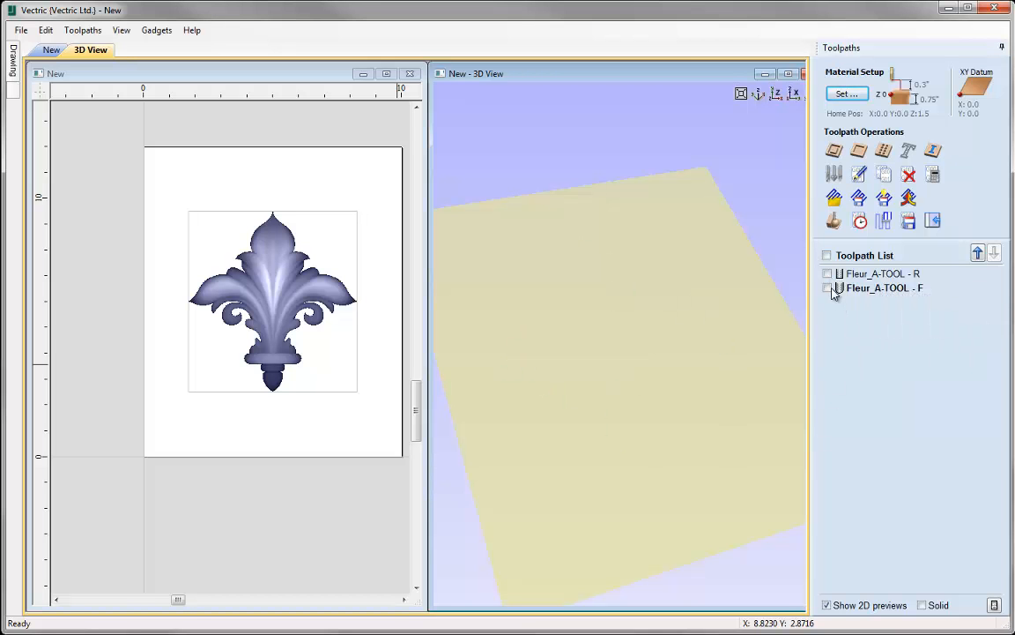
click(826, 287)
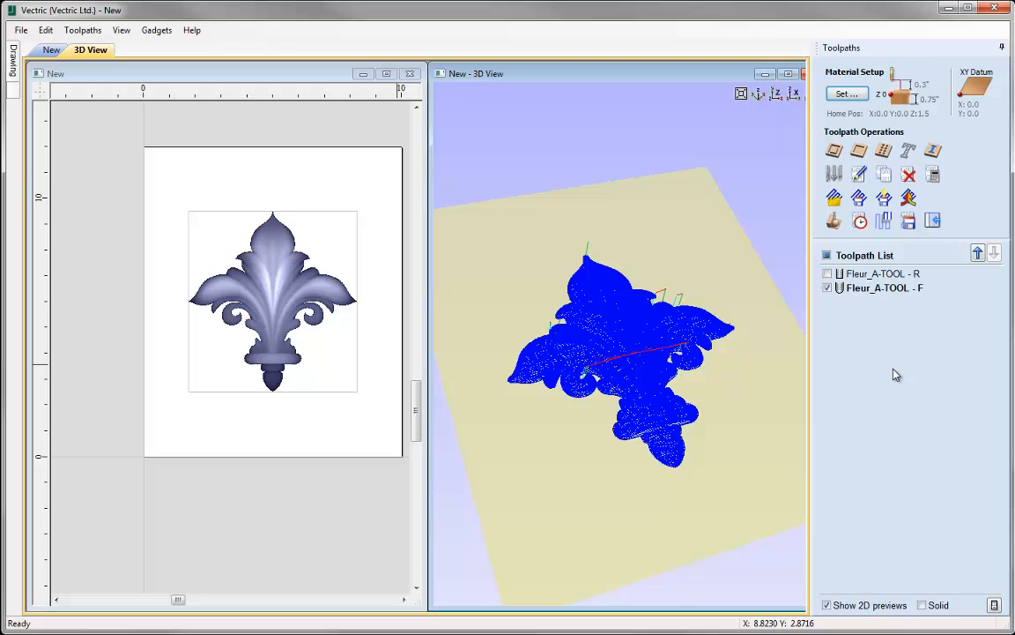
click(827, 273)
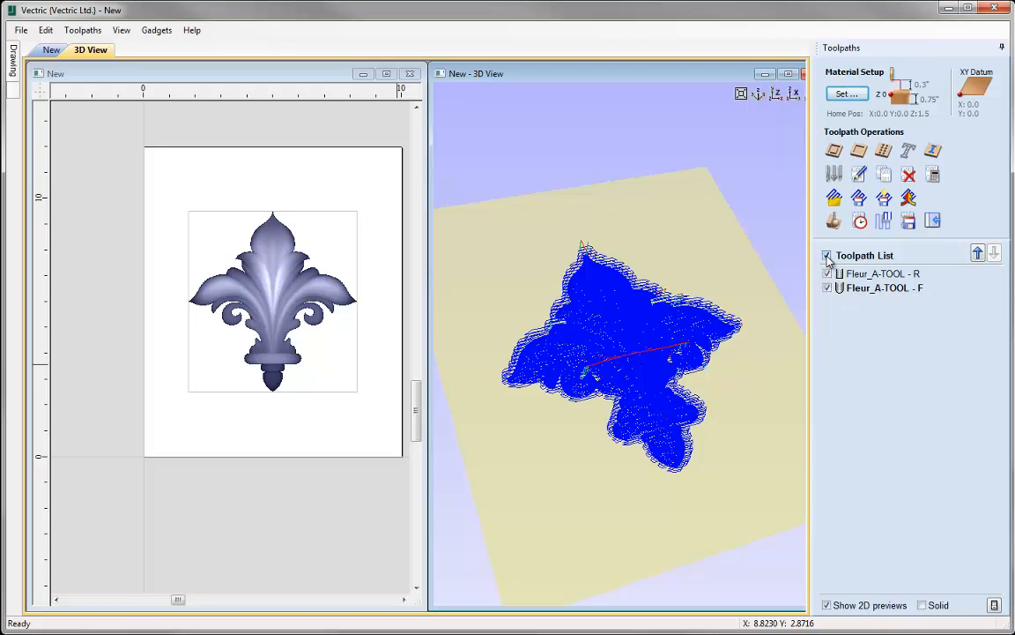
click(826, 255)
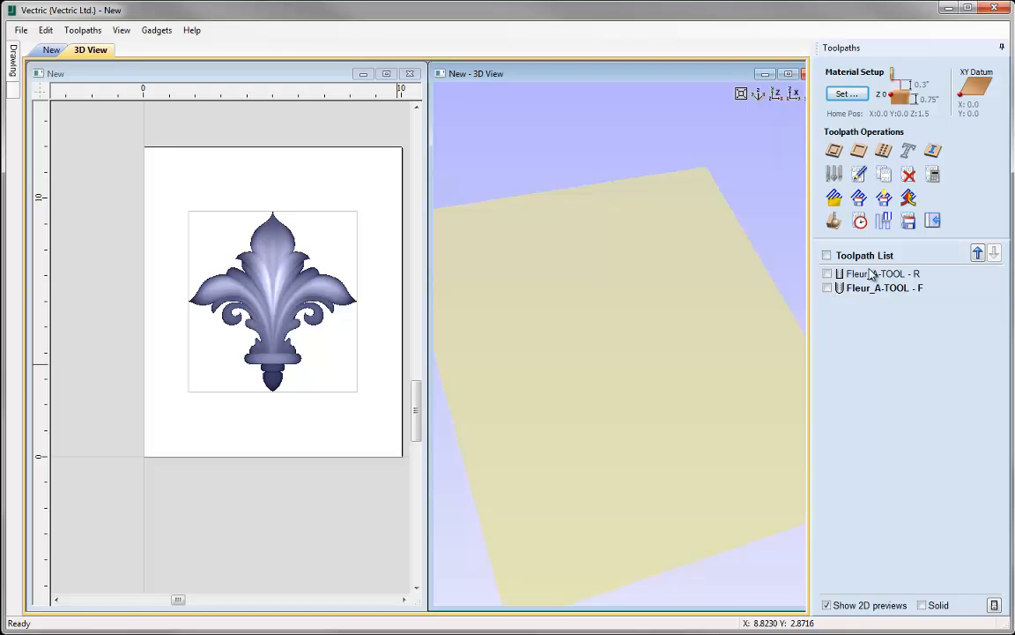
Step: Examine the cutting depths and tool settings of the imported Fleur_A-TOOL - R toolpath without changing them
click(860, 288)
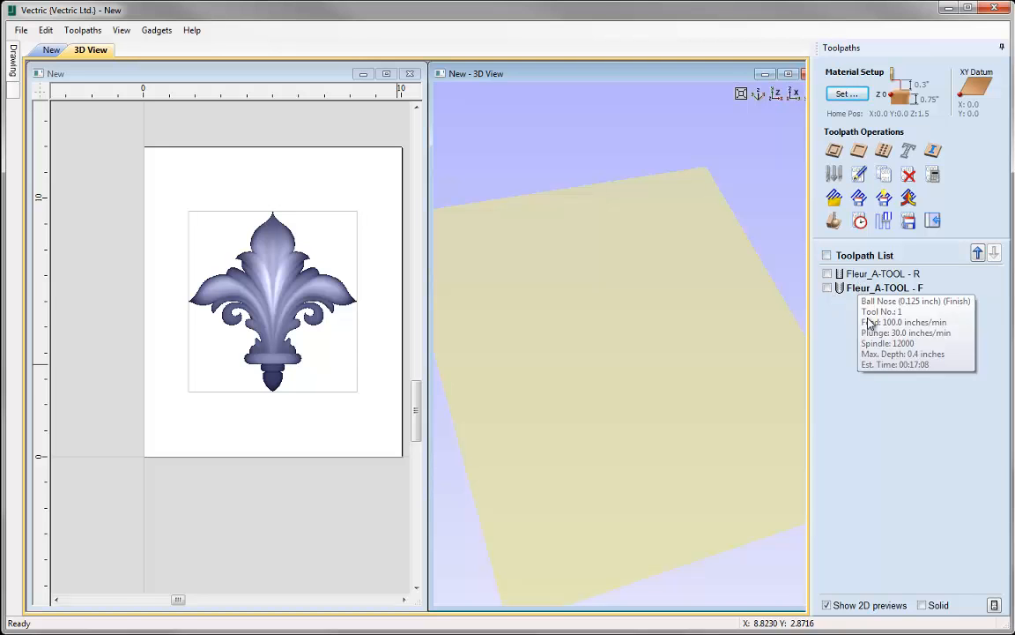
click(884, 274)
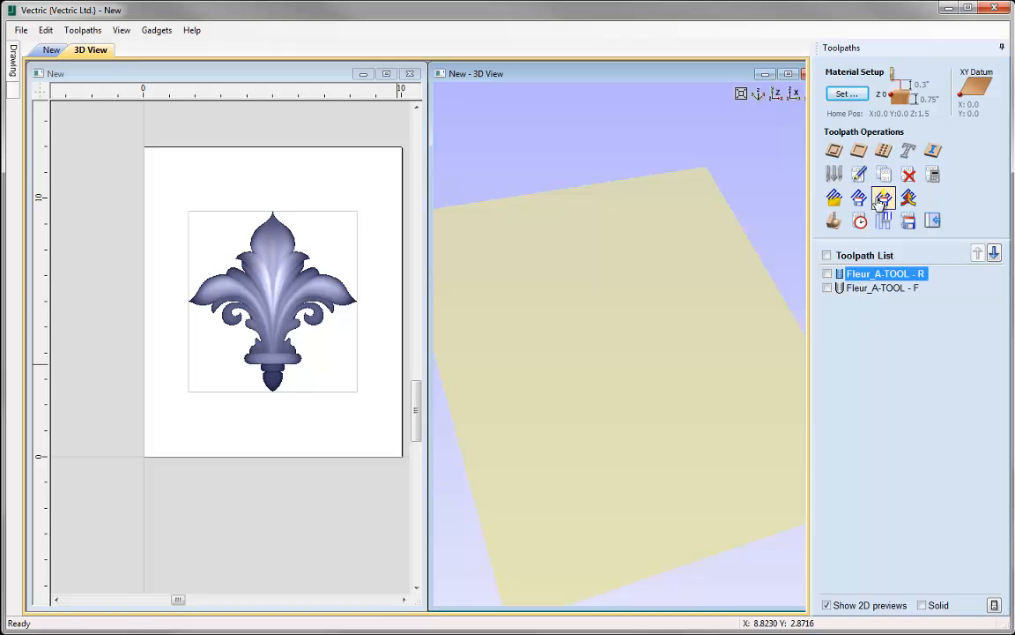
click(860, 175)
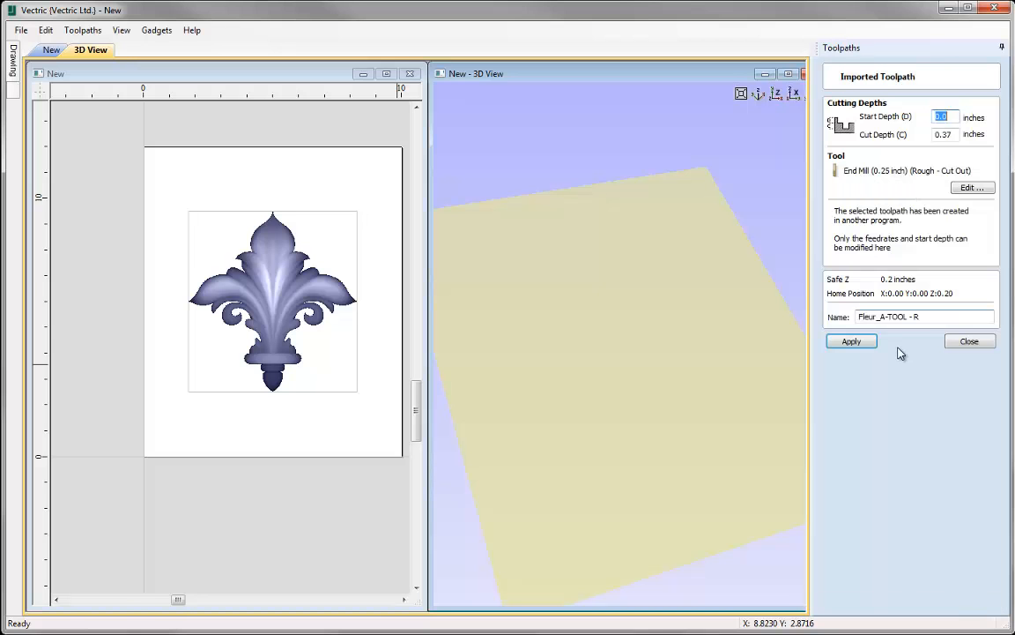
click(968, 342)
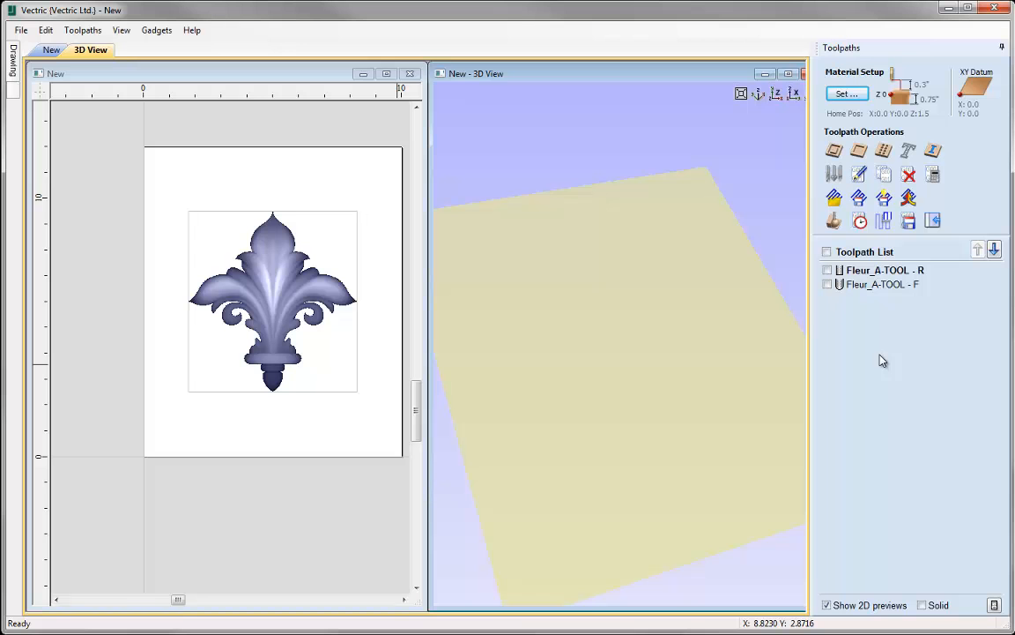
Step: Return to the drawing tools, maximize the 2D view fitted to the job, and deselect the fleur-de-lis
click(934, 223)
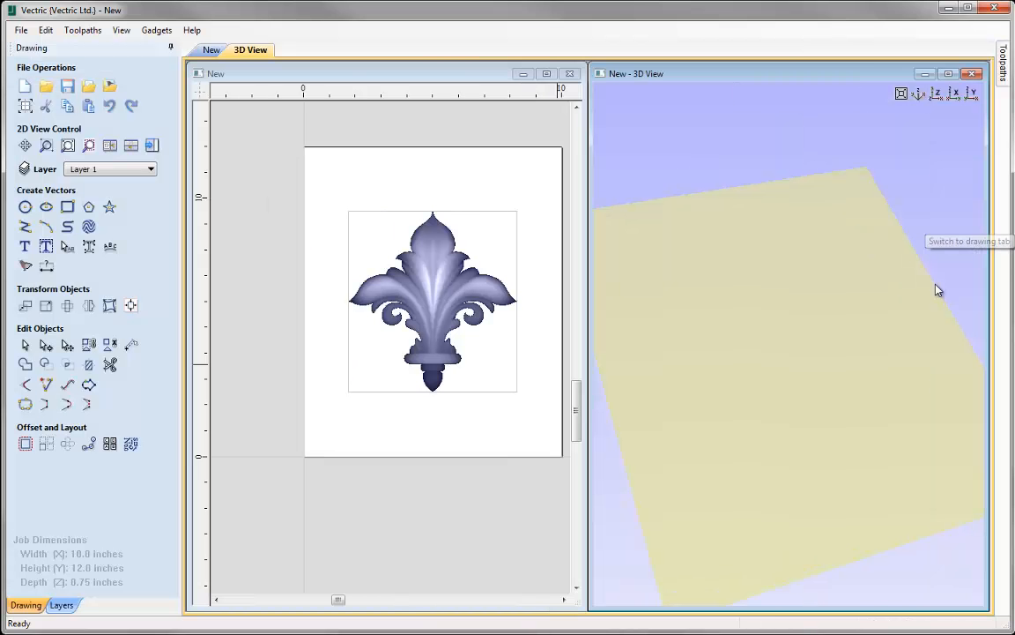
click(547, 75)
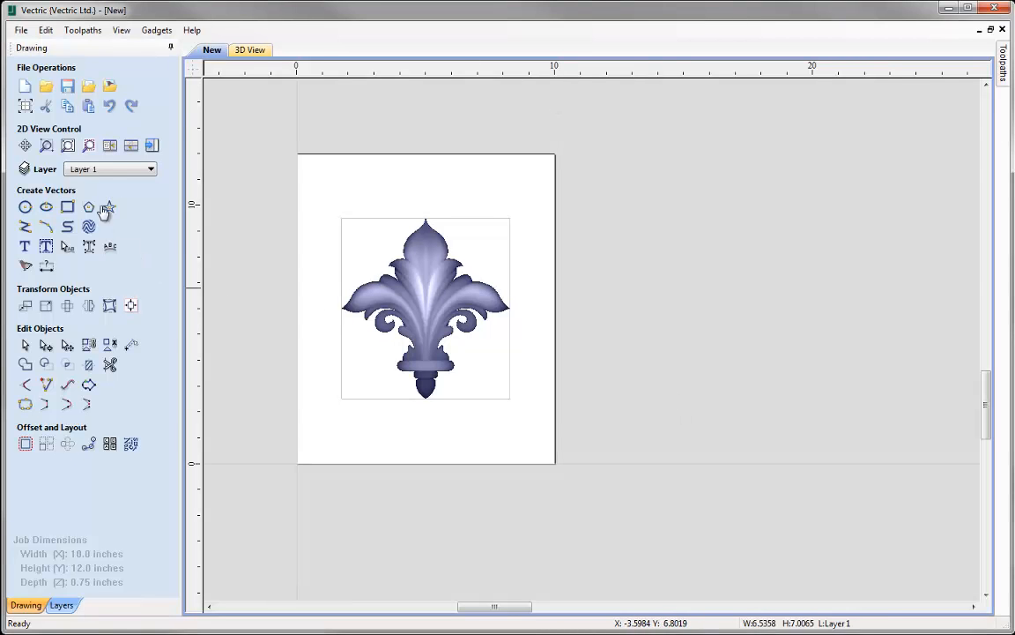
click(67, 146)
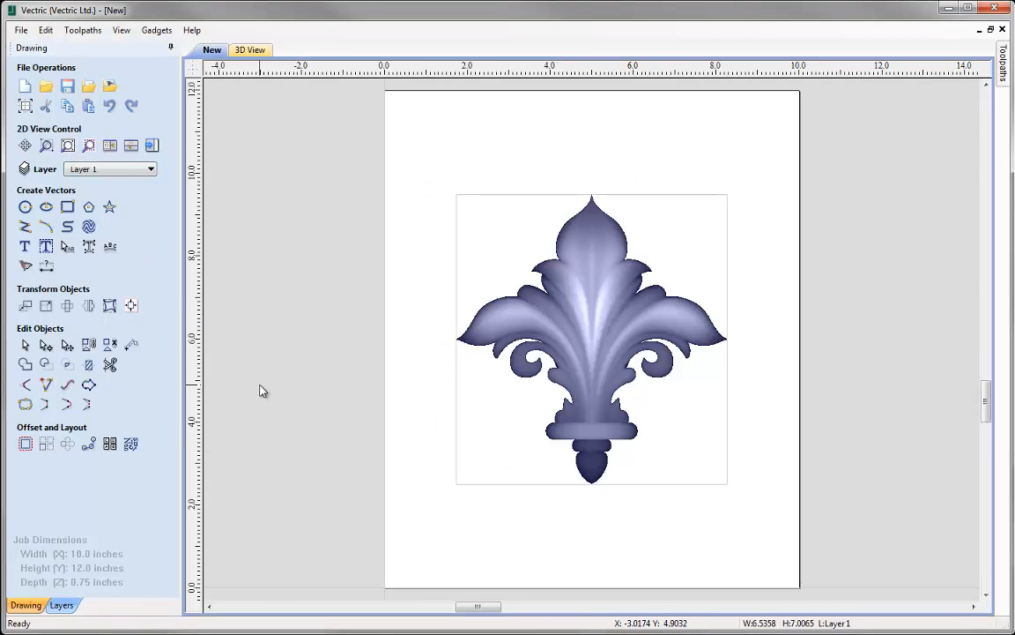
click(297, 265)
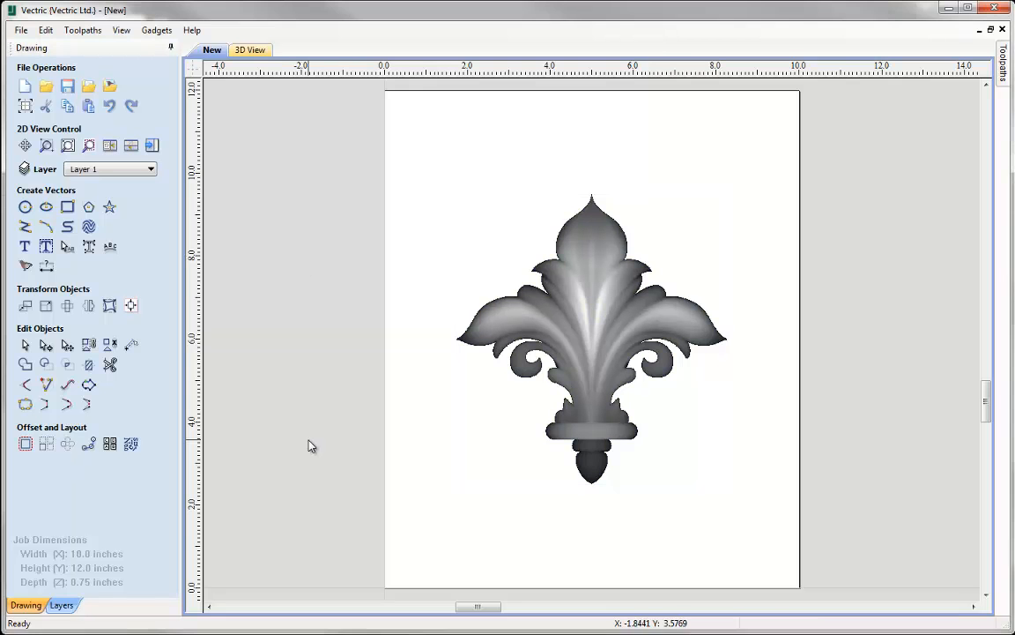
Step: Draw an ellipse 8 inches wide and 10 inches high centered at X 5, Y 6 around the fleur-de-lis
click(45, 208)
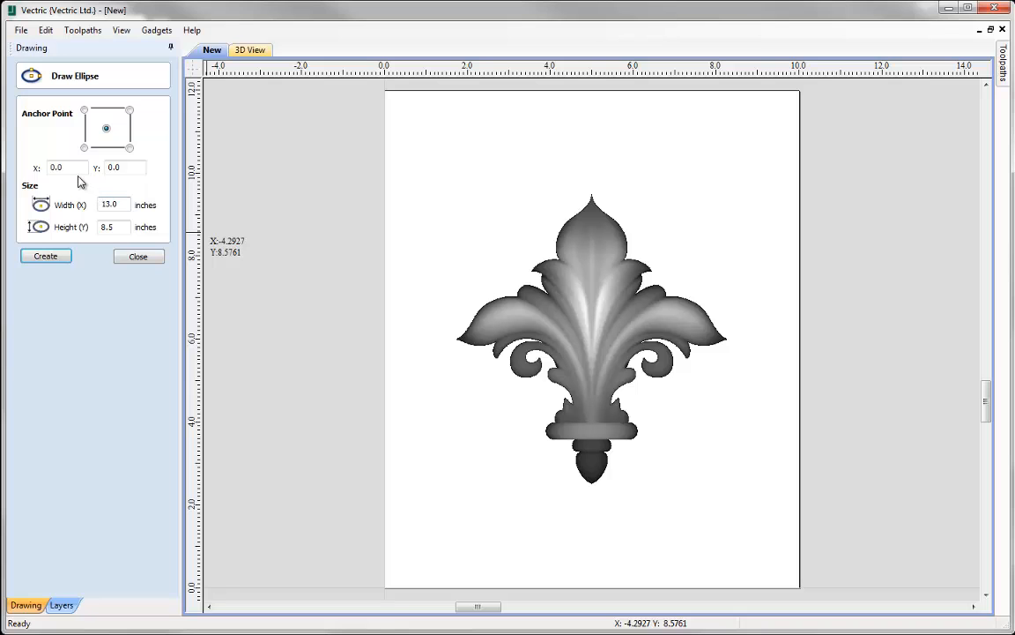
drag(63, 172, 18, 174)
text(5)
key(Tab)
text(6)
key(Tab)
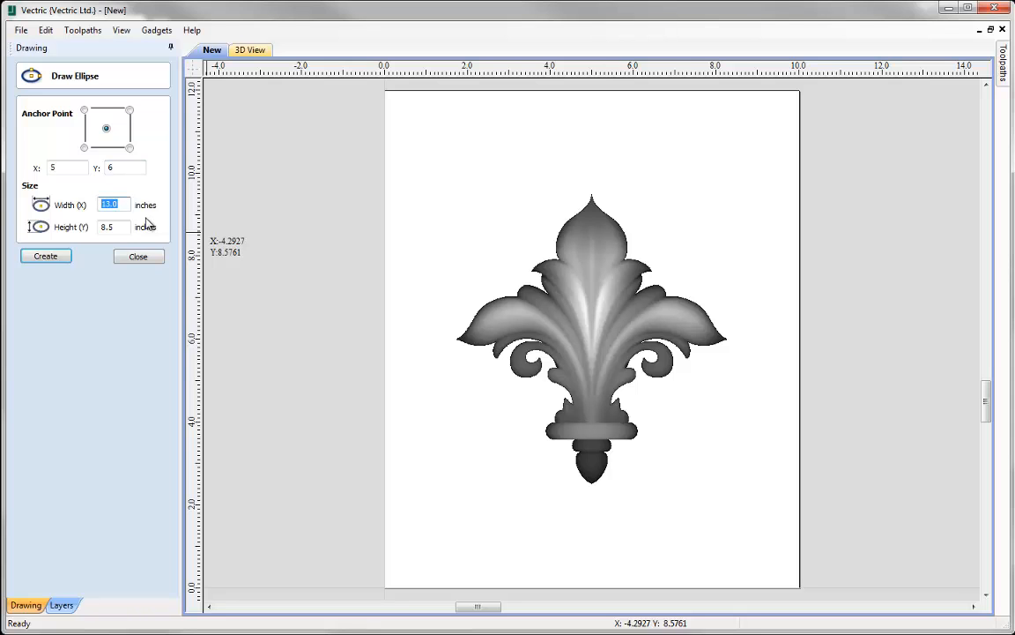
drag(128, 227, 89, 229)
click(47, 261)
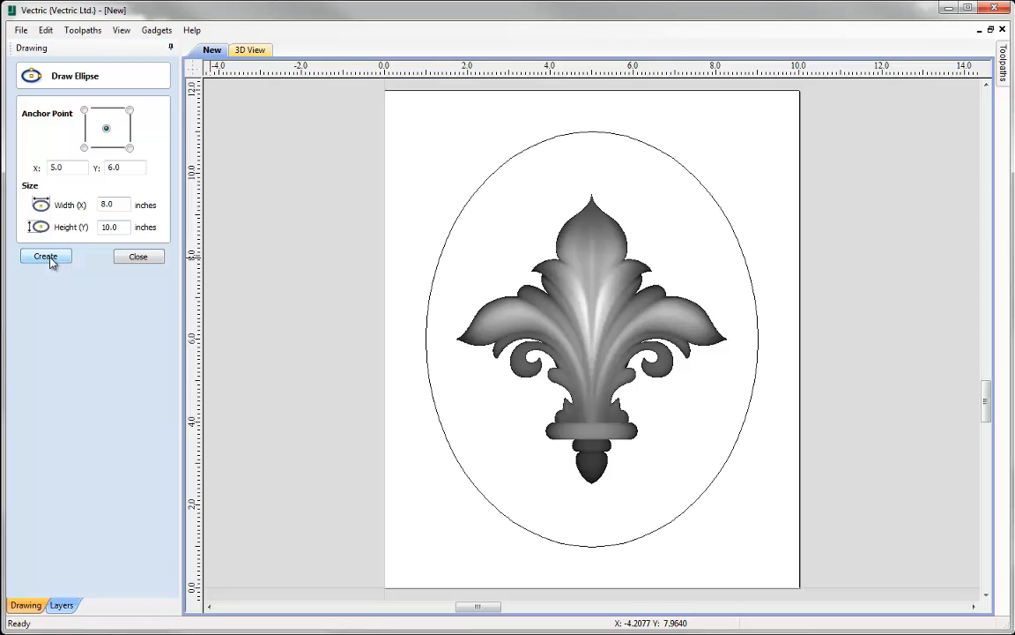
click(134, 257)
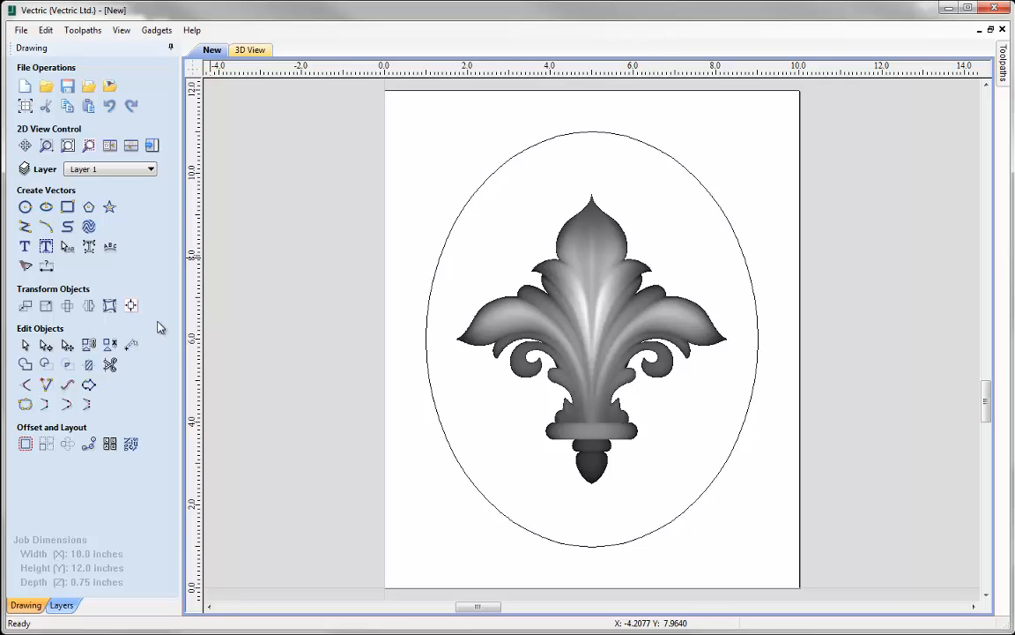
Step: Start a text object reading 1862 and set its font to Trebuchet MS
click(24, 248)
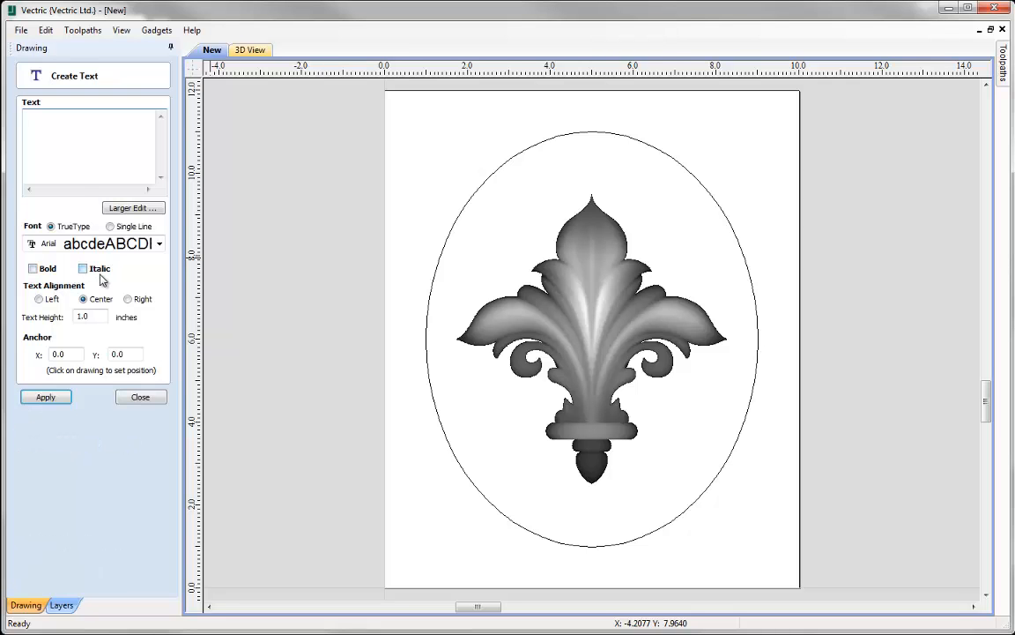
text(1862)
click(101, 242)
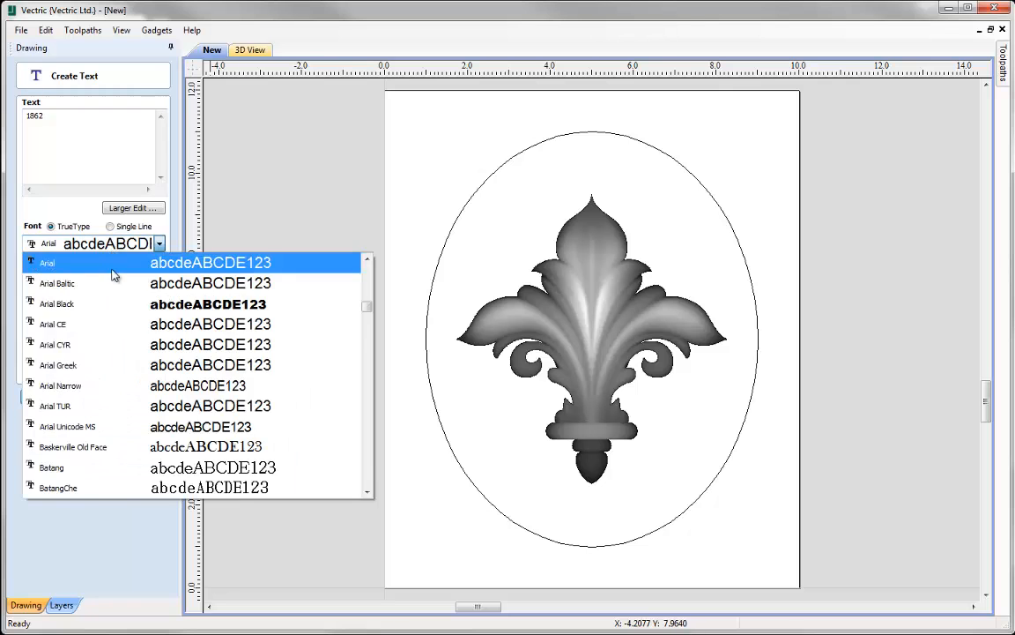
key(t)
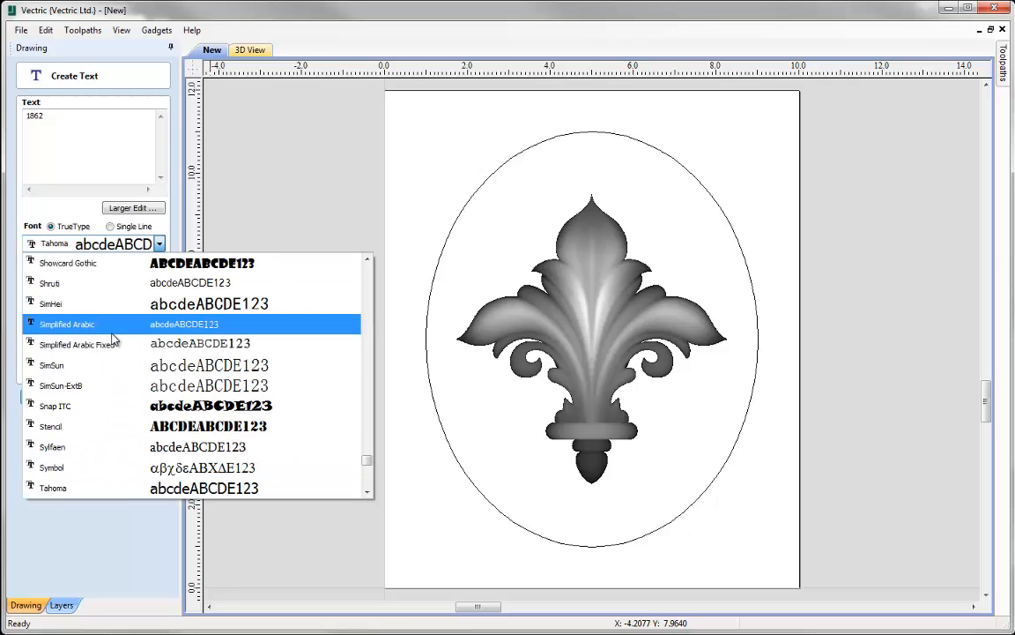
scroll(101, 483, down, 3)
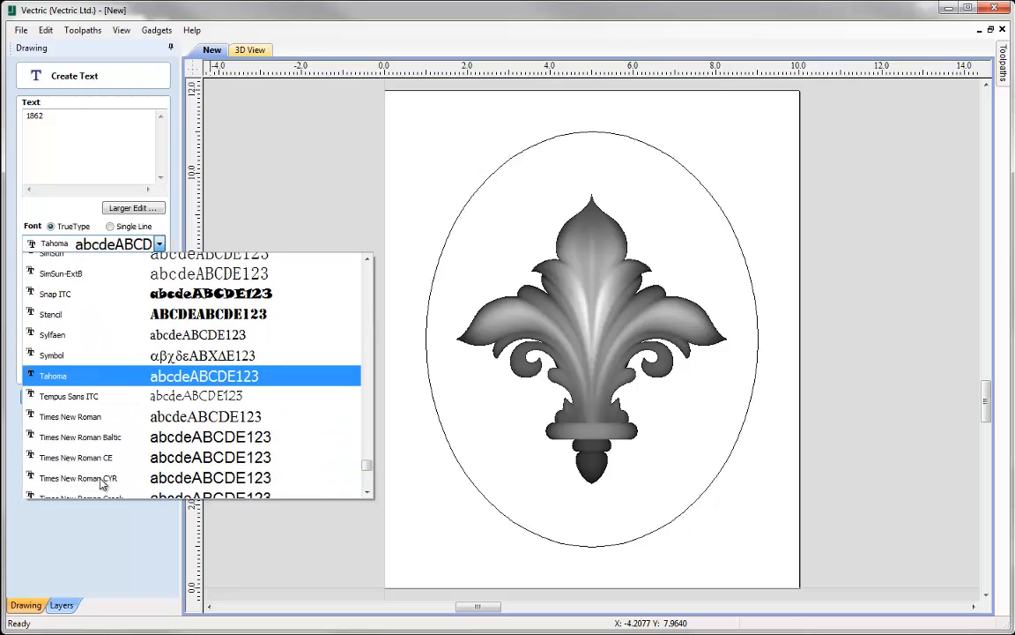
scroll(101, 483, down, 2)
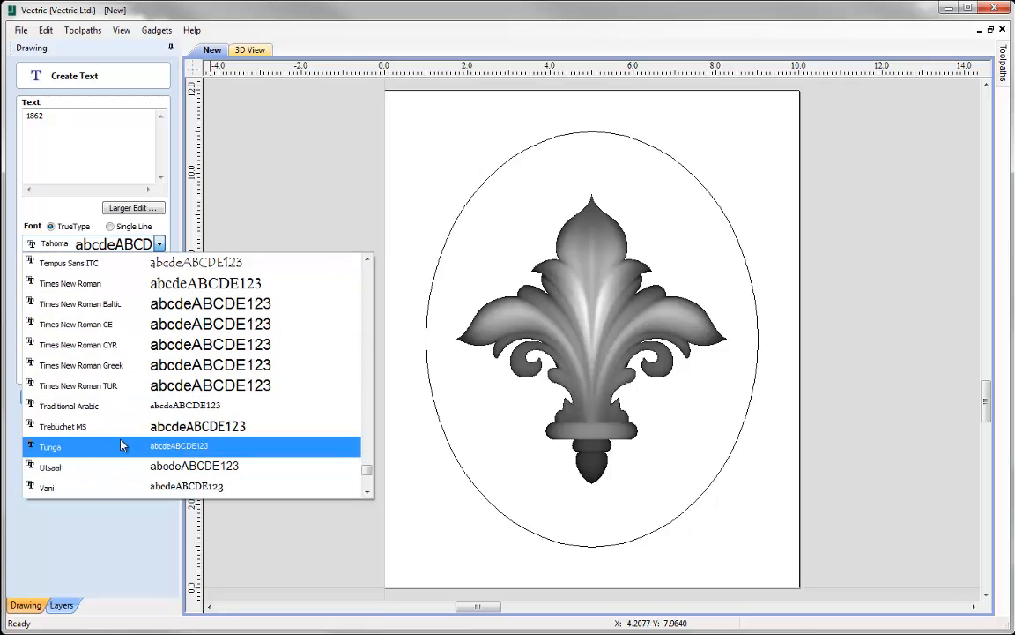
click(94, 429)
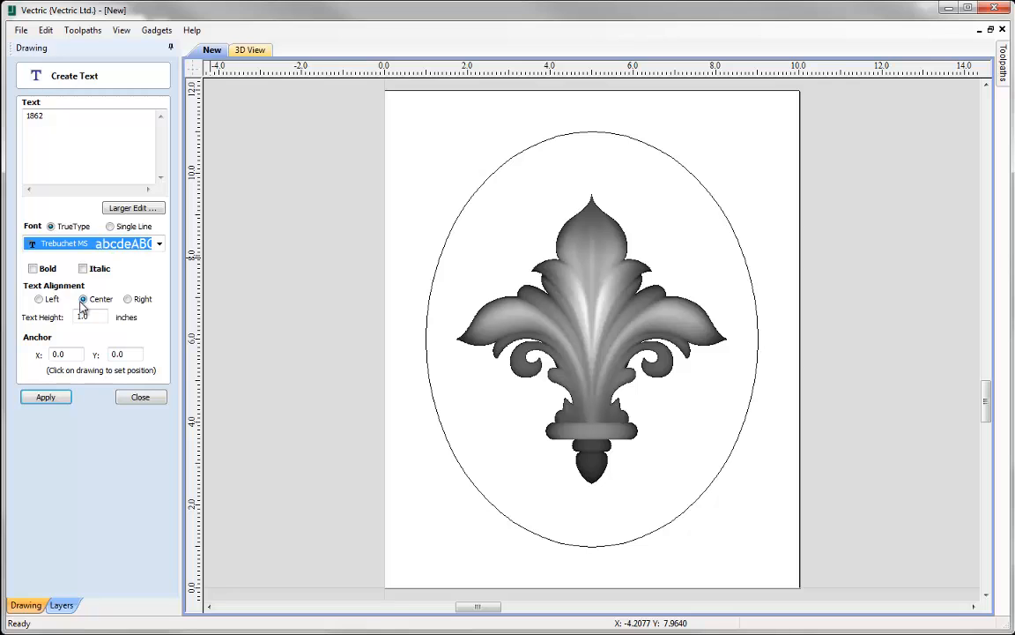
Step: Set the text height to 1.5 inches and the anchor to X 5, Y 6, and create the text
drag(95, 317, 75, 315)
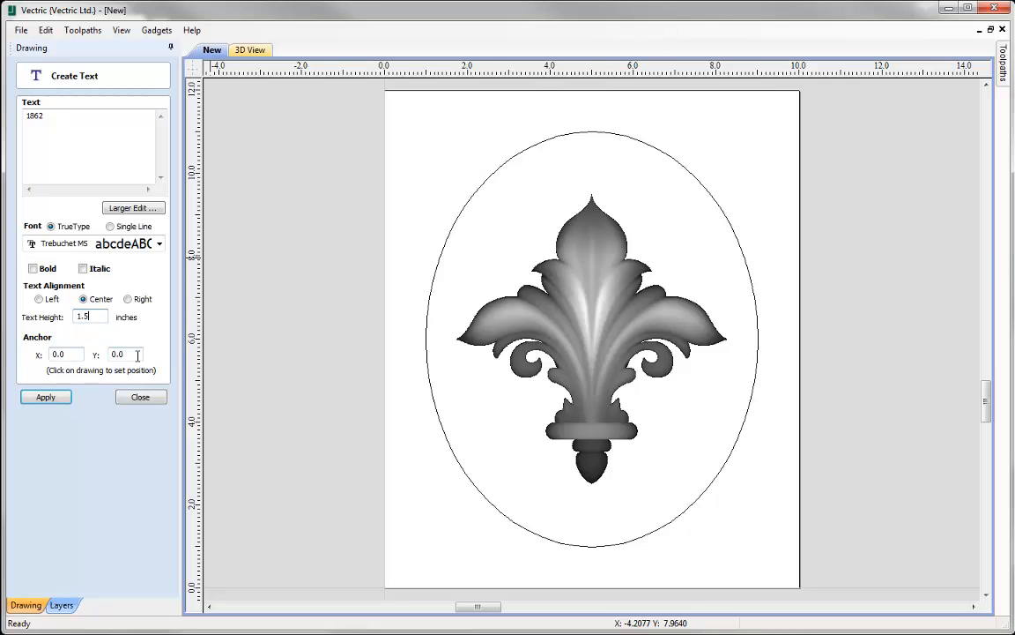
drag(82, 354, 39, 357)
text(5)
drag(139, 353, 104, 354)
text(6)
click(51, 397)
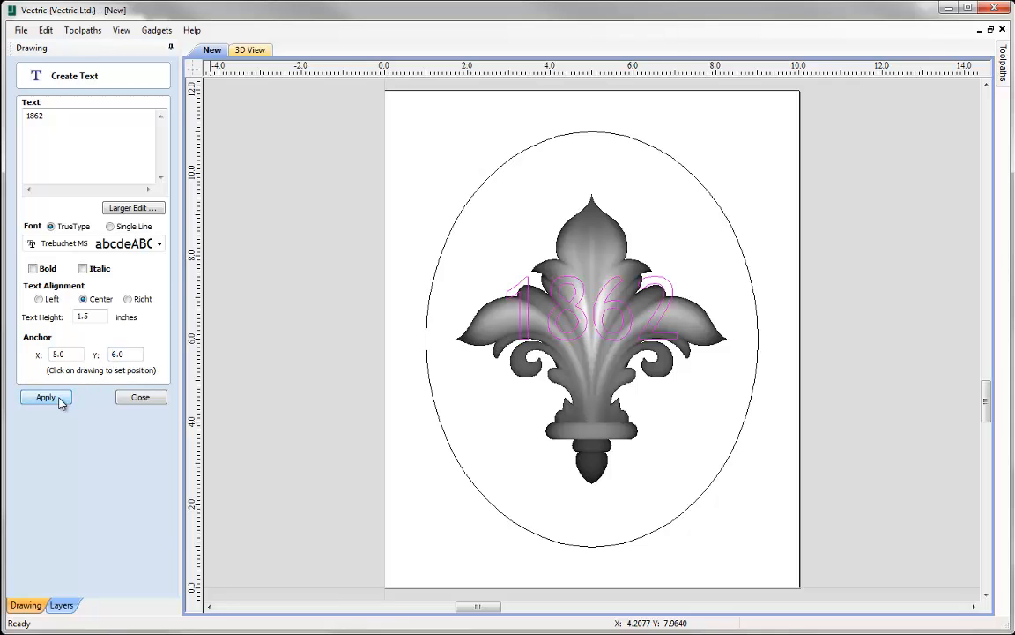
click(141, 398)
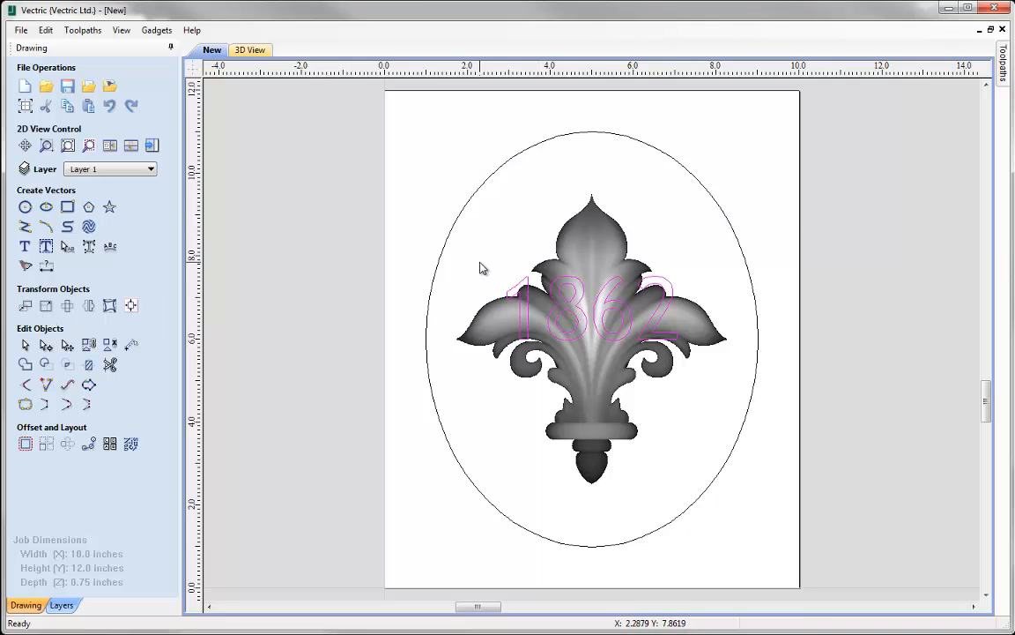
Step: Nudge the 1862 text straight up until it overlaps the top leaf of the fleur-de-lis
key(Up)
key(Up)
key(Up)
key(Up)
key(Up)
key(Up)
key(Up)
key(Up)
key(Up)
key(Up)
key(Up)
key(Up)
key(Up)
key(Up)
key(Up)
key(Up)
key(Up)
key(Up)
key(Up)
key(Up)
key(Up)
key(Up)
key(Up)
key(Up)
key(Up)
key(Up)
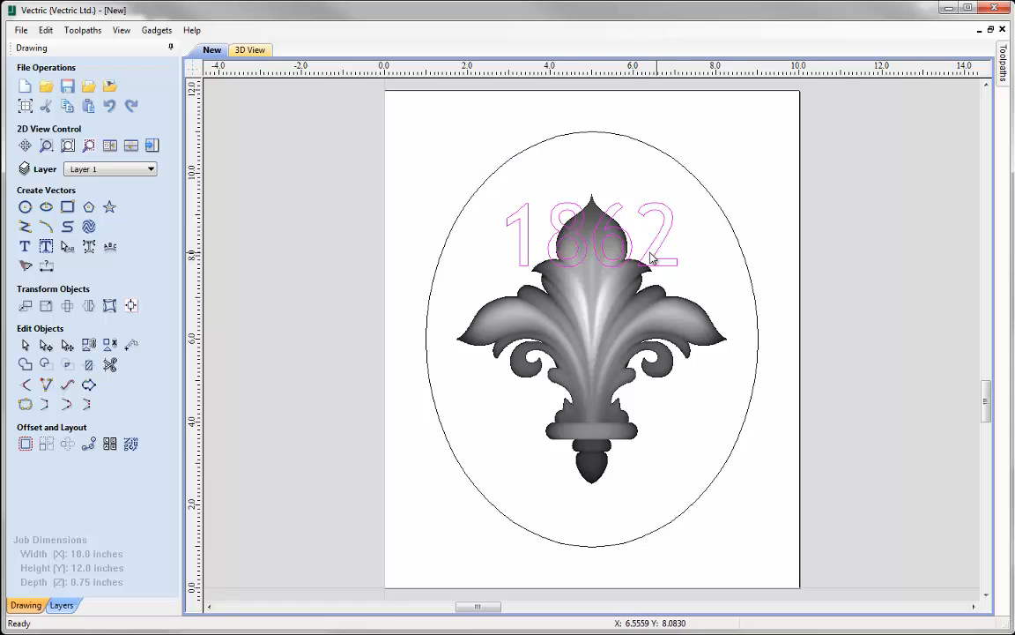
Step: Move the fleur-de-lis straight down by 1 inch with a relative move, and clear the selection
click(536, 313)
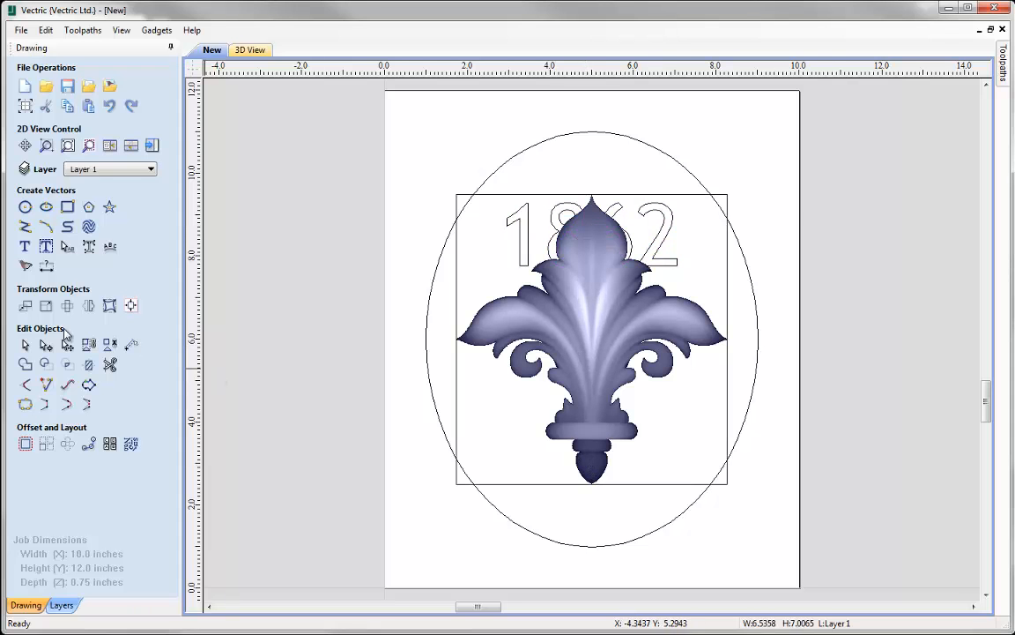
click(26, 307)
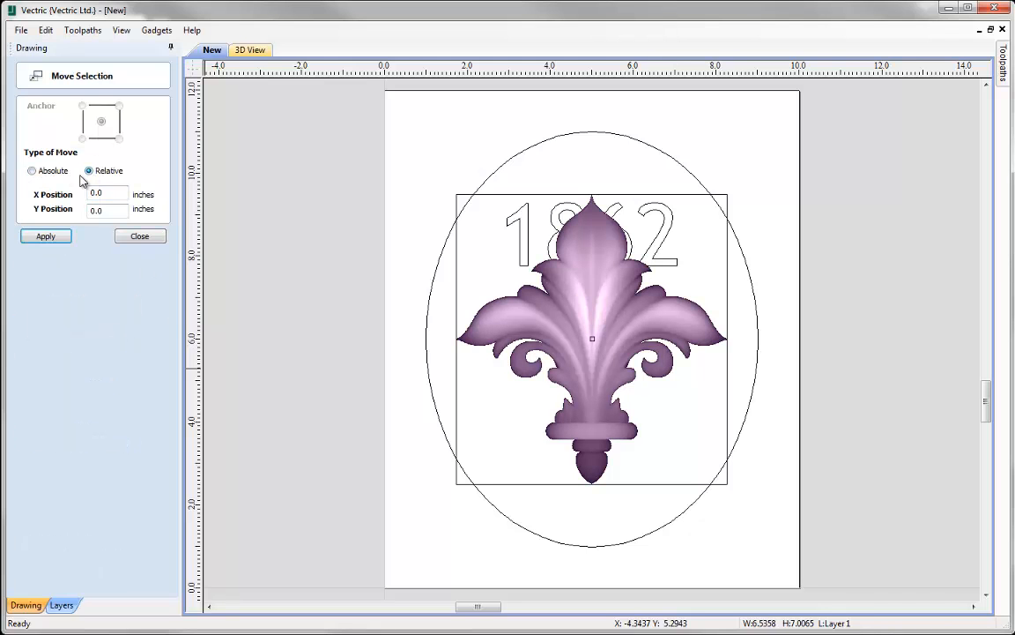
double_click(101, 209)
click(46, 236)
click(131, 239)
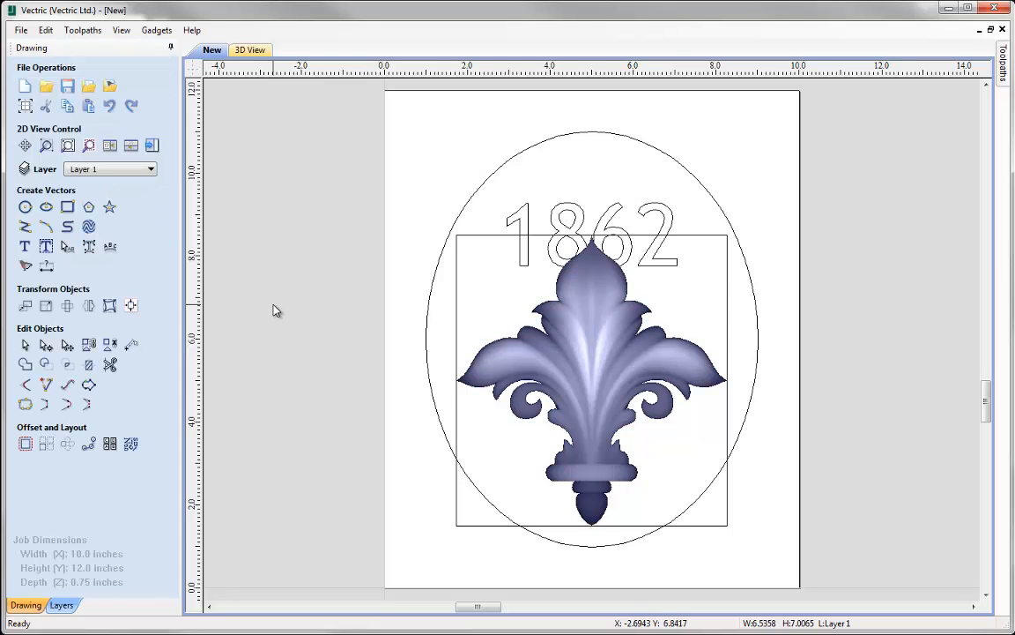
click(295, 279)
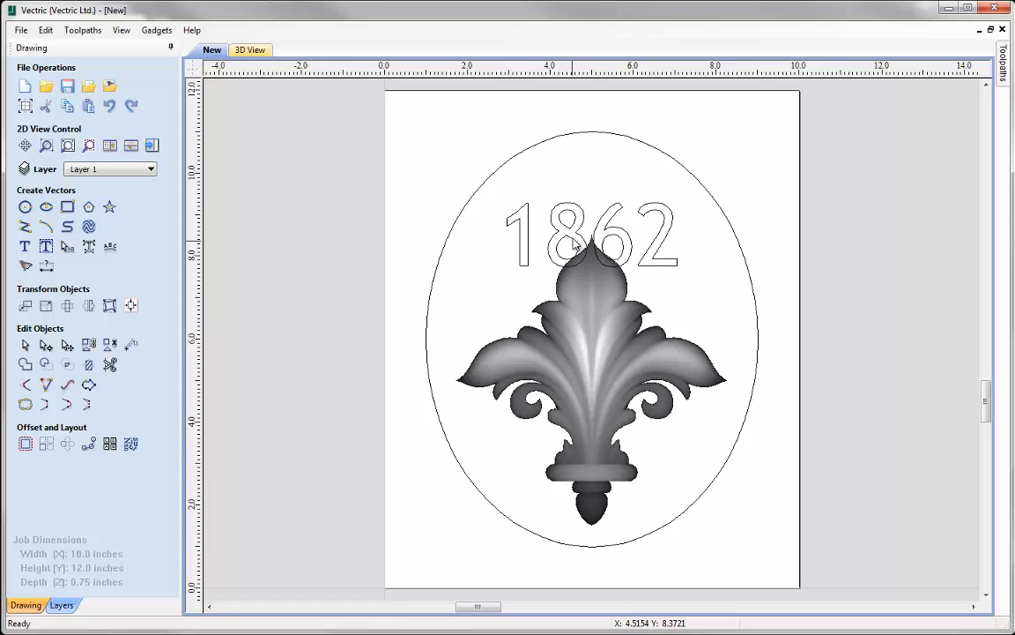
Step: Bend the 1862 text into an upward arc above the fleur-de-lis's top leaf
click(525, 208)
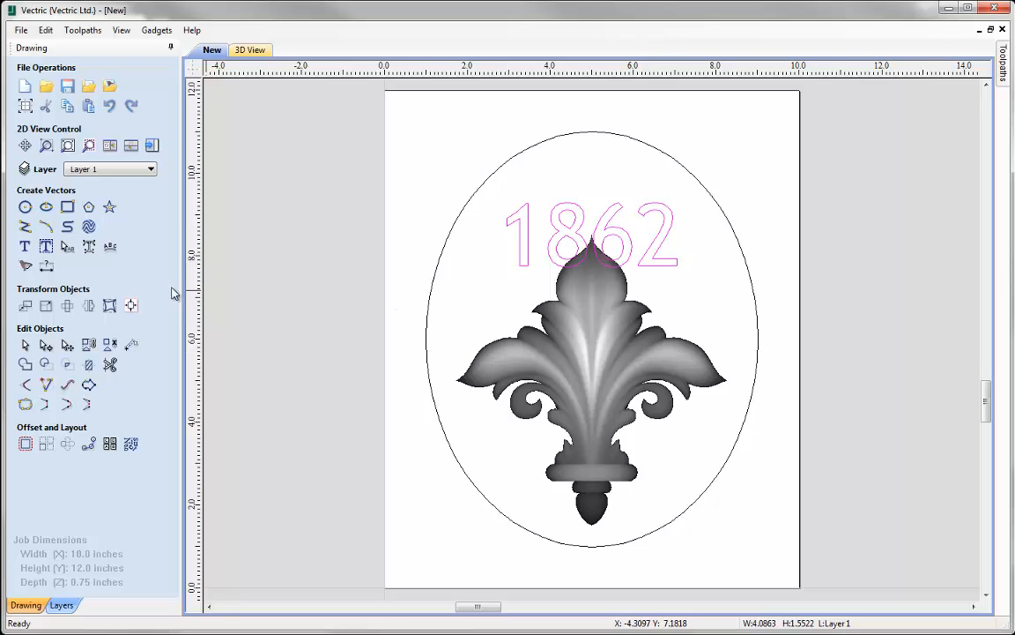
click(68, 248)
drag(593, 202, 592, 151)
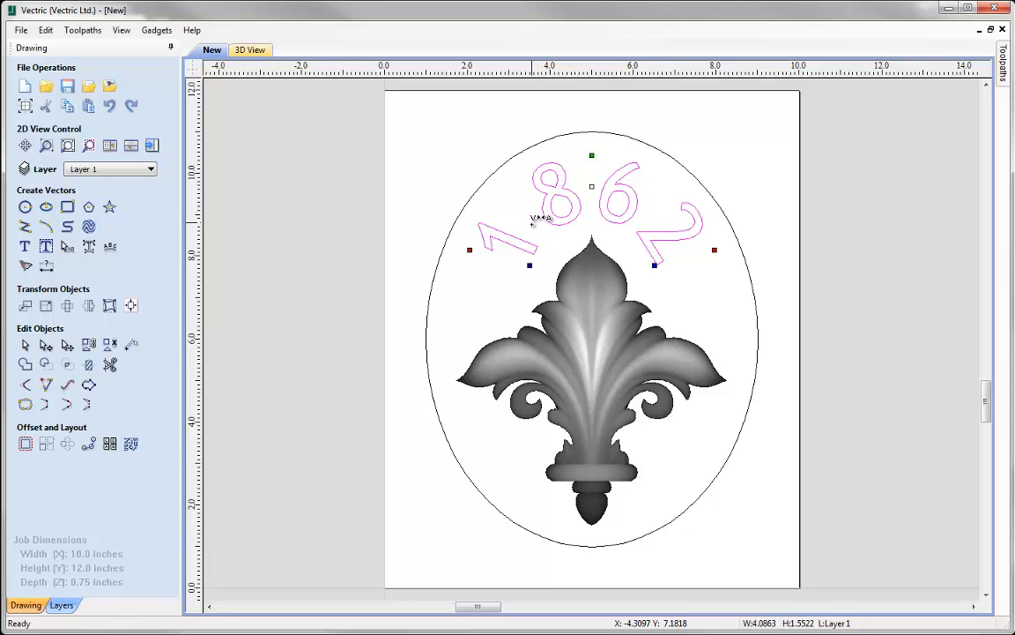
Step: Tighten the kerning between the digits of the arched 1862 text
click(535, 227)
click(537, 226)
click(541, 227)
click(554, 226)
click(586, 200)
click(632, 212)
click(582, 208)
click(631, 211)
click(583, 199)
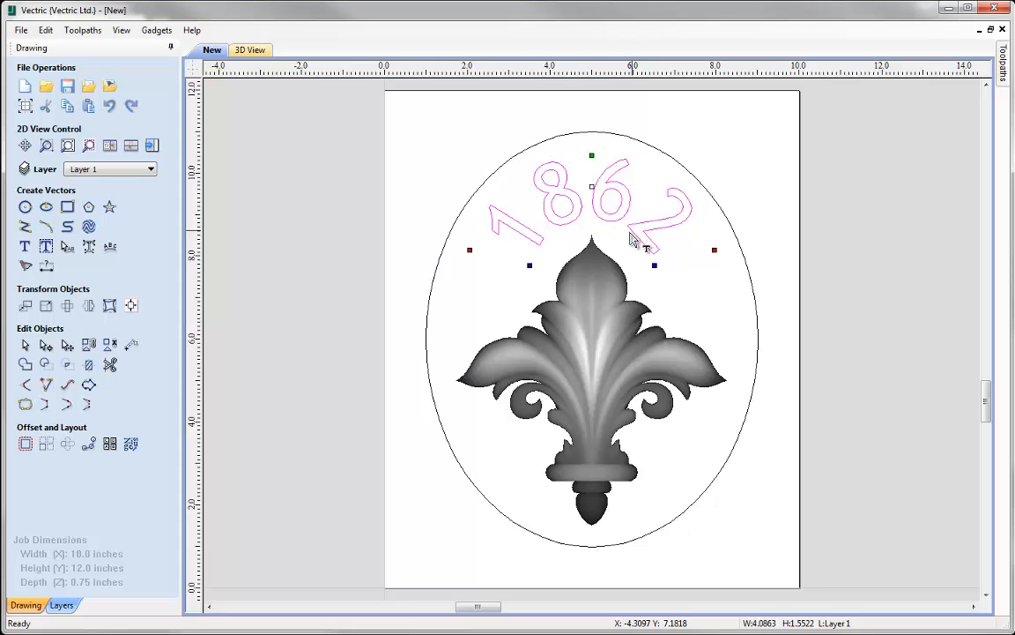
Step: Finish the text spacing edit and nudge the 1862 text slightly right and down above the fleur-de-lis
click(27, 345)
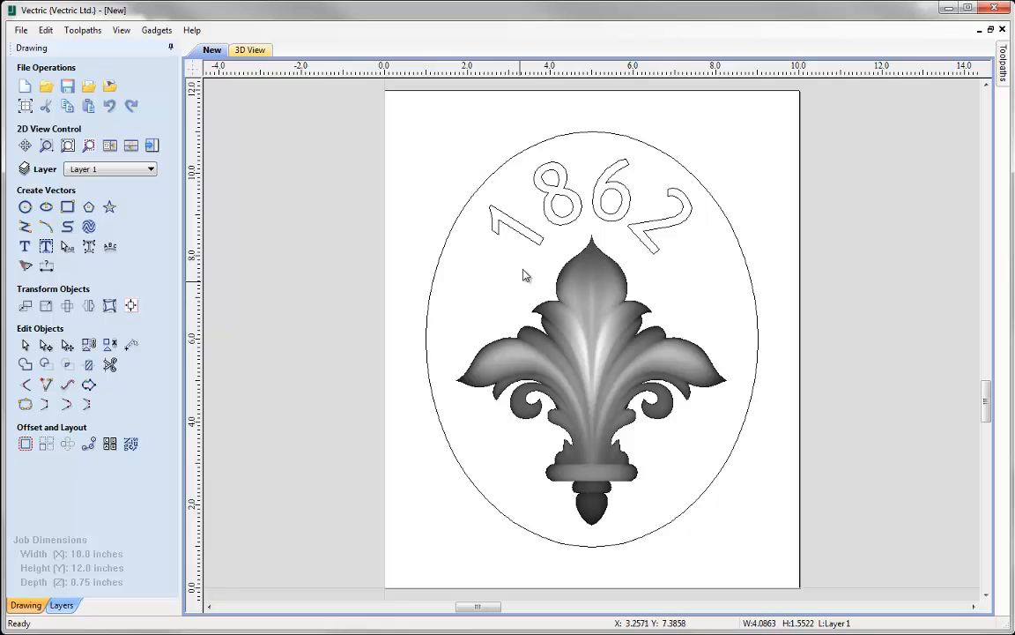
click(492, 216)
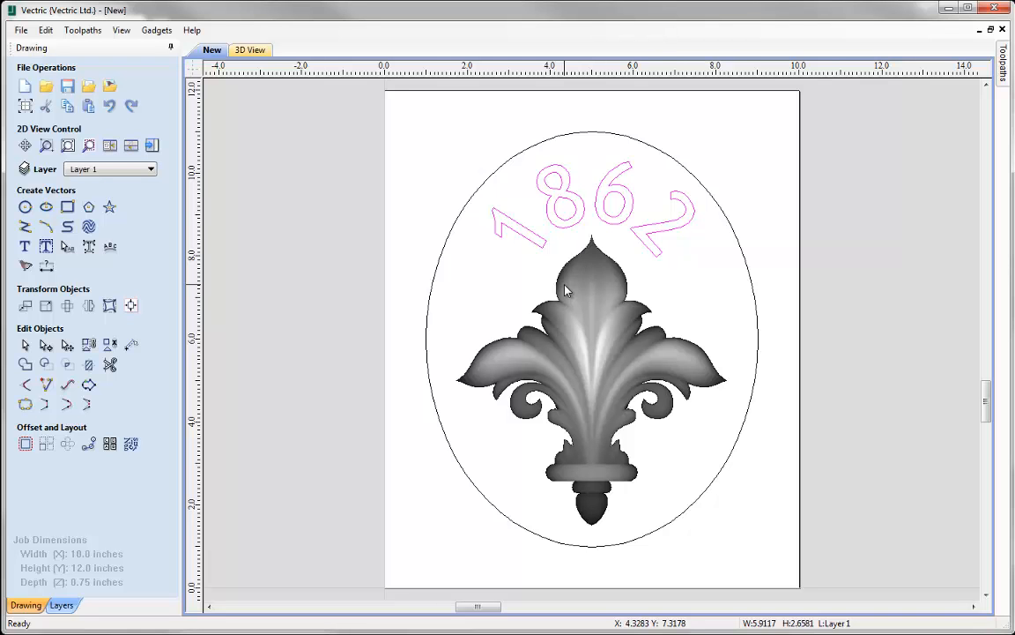
click(400, 184)
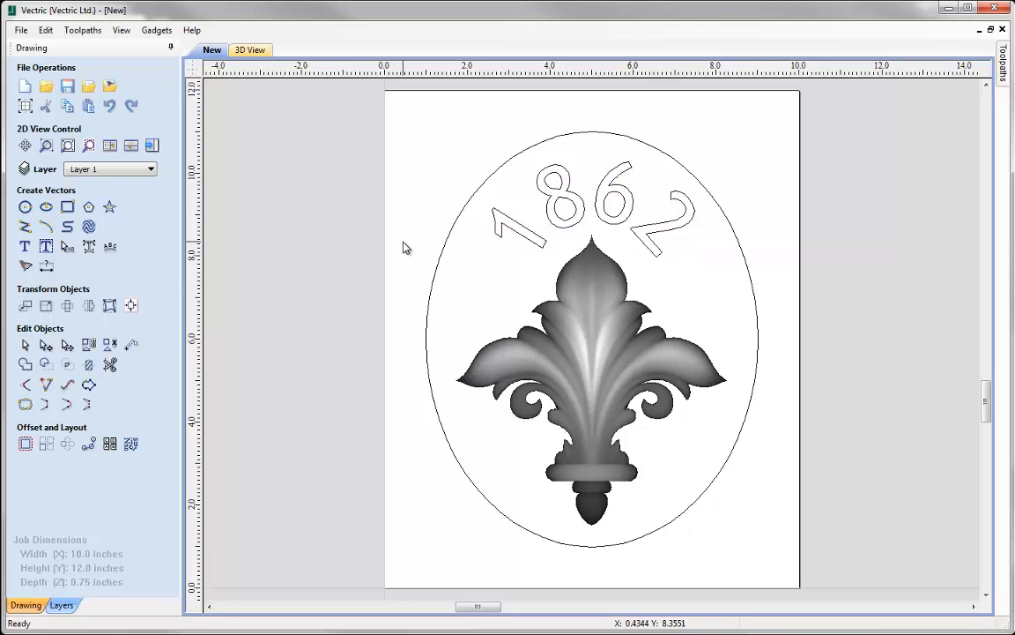
Step: Switch to the toolpath commands with the 2D and 3D views tiled vertically, and review and accept the material setup
click(151, 148)
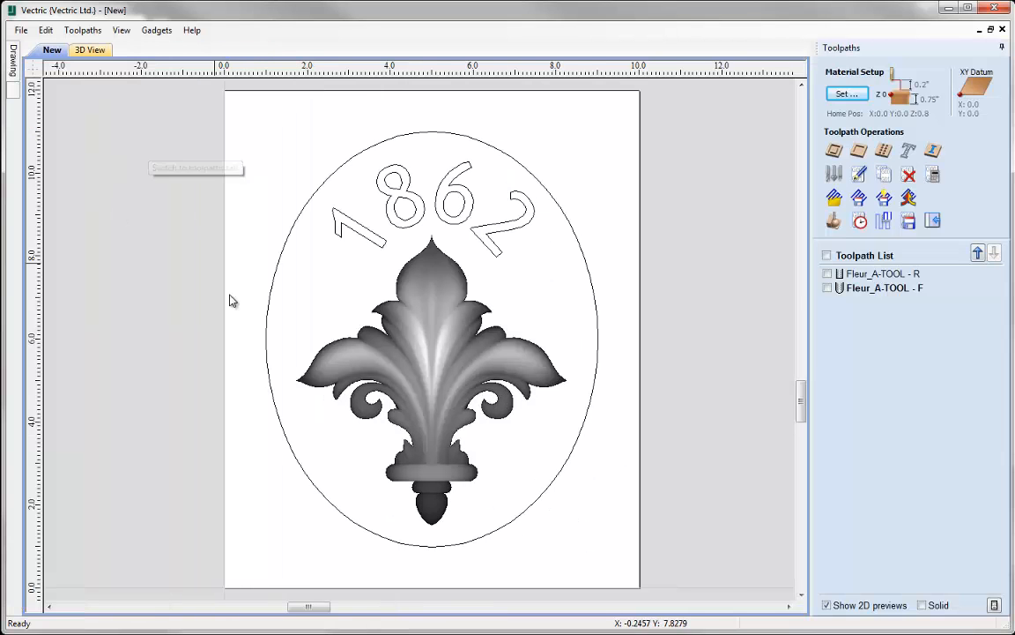
click(121, 30)
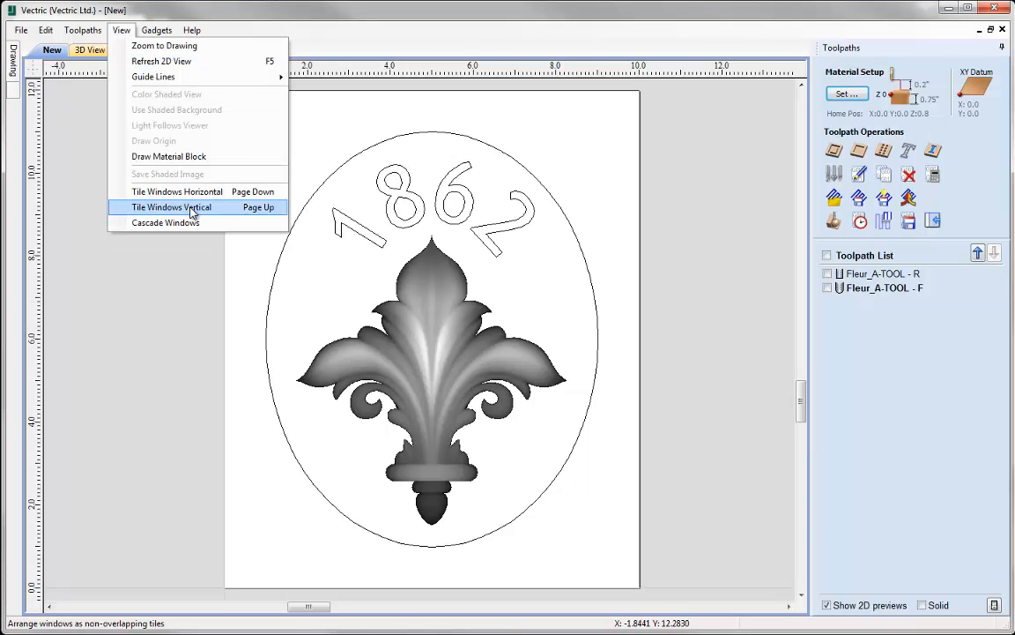
click(193, 208)
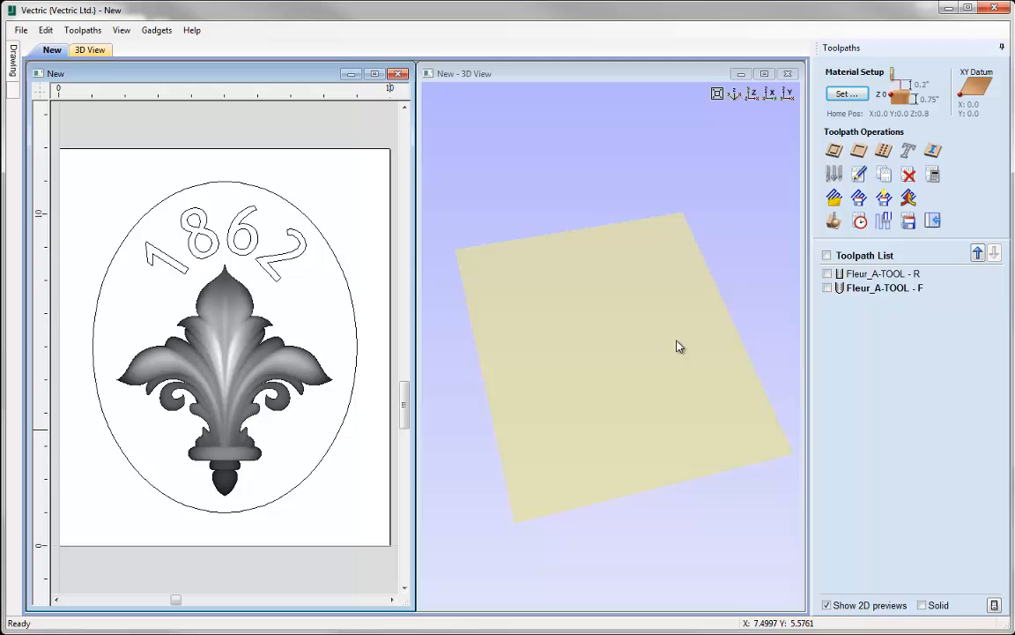
click(847, 95)
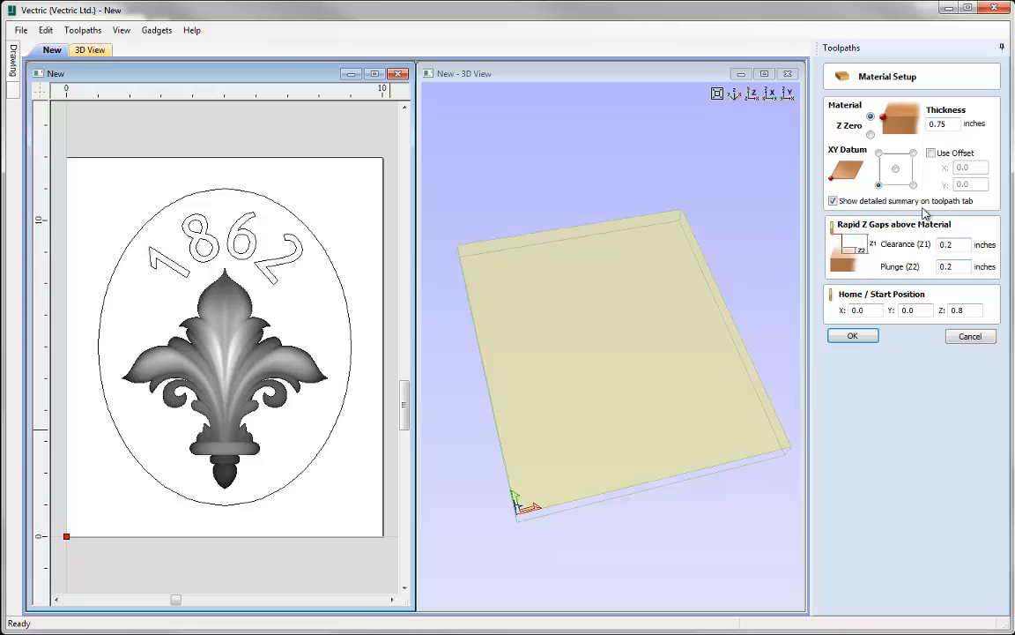
click(854, 336)
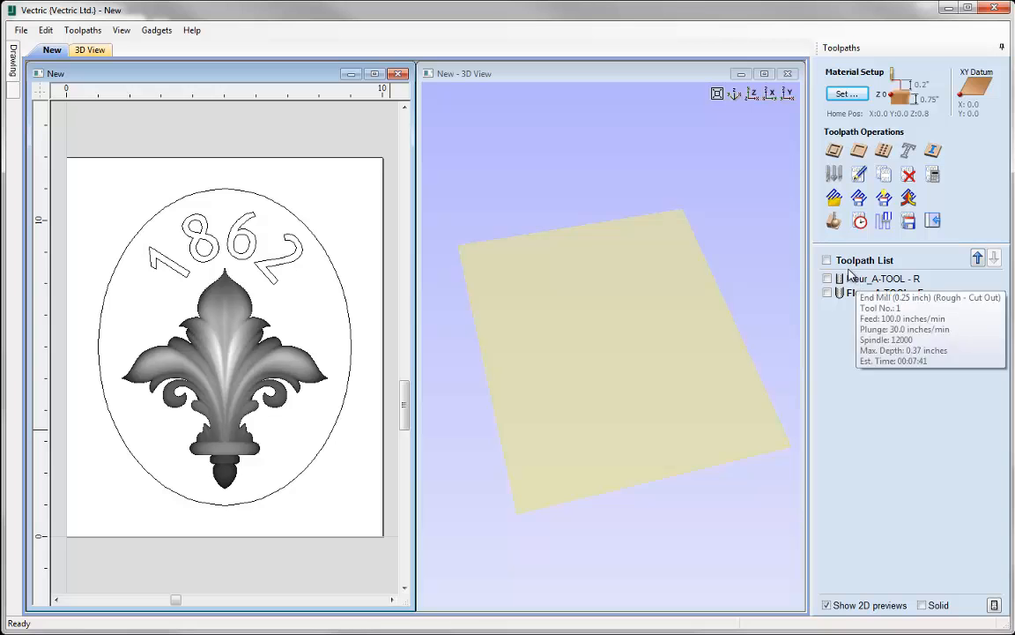
Step: Preview the roughing toolpath Fleur_A-TOOL - R on Canadian Maple material
click(834, 221)
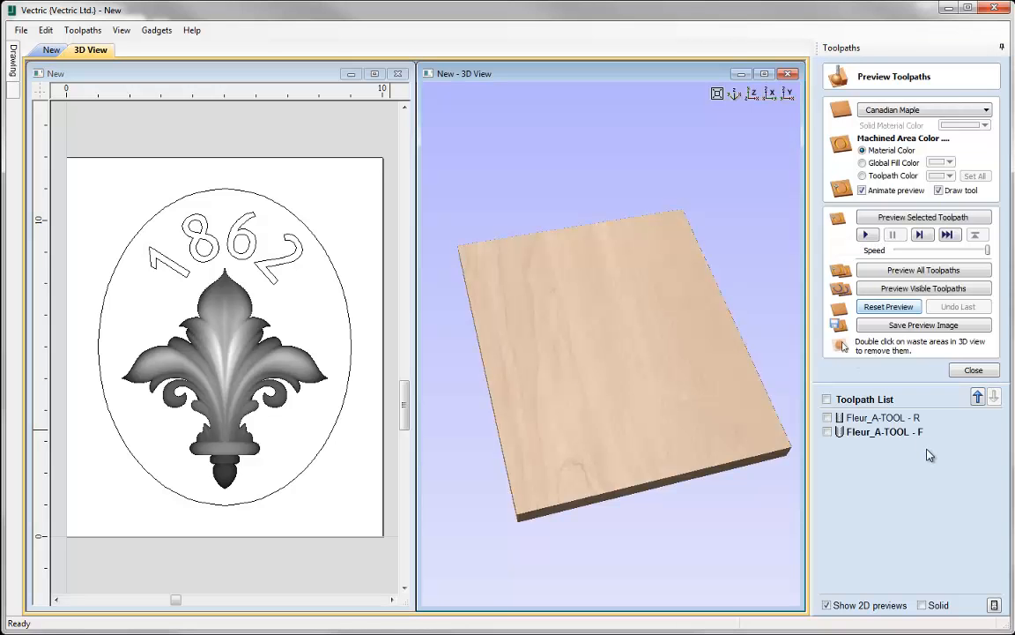
click(882, 418)
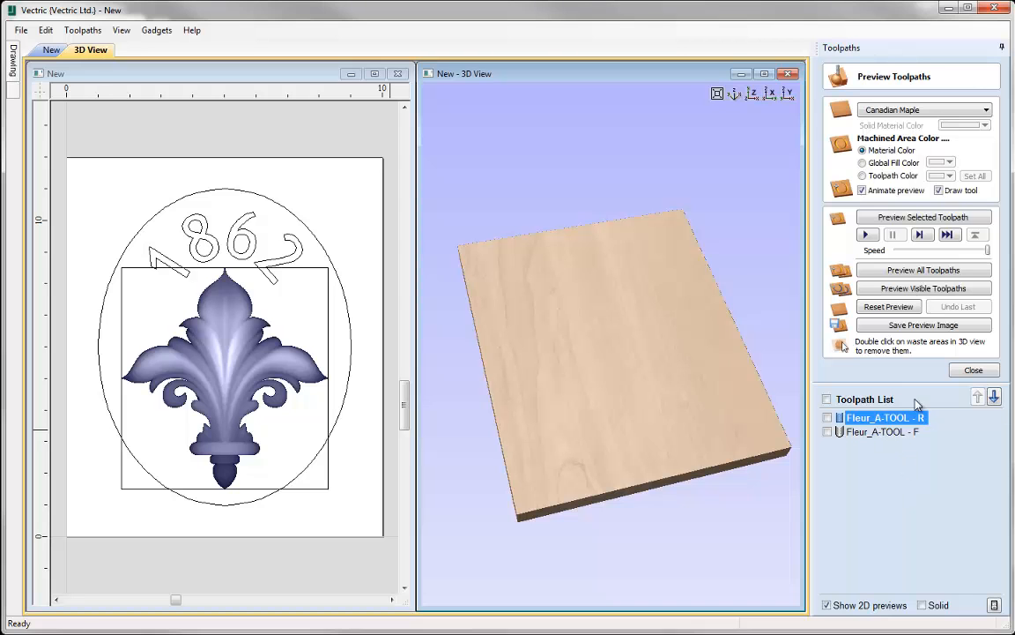
click(896, 111)
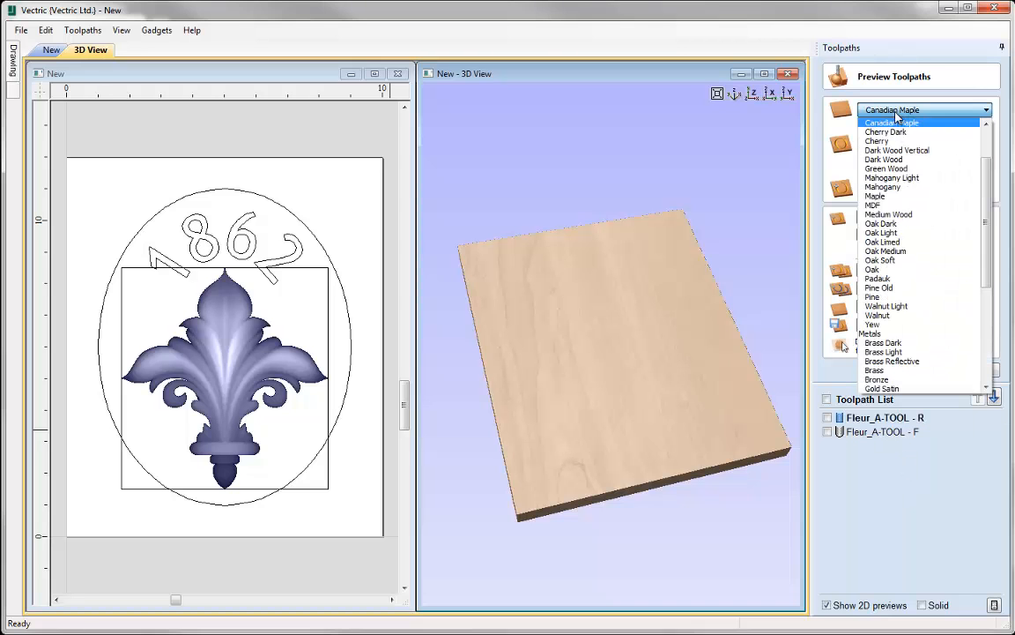
click(897, 125)
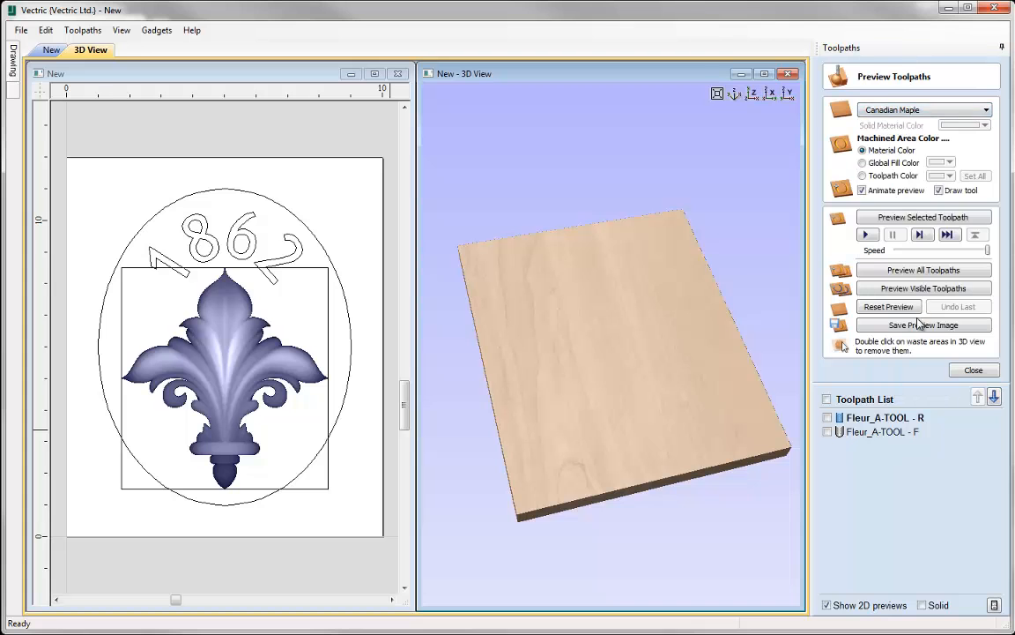
click(901, 226)
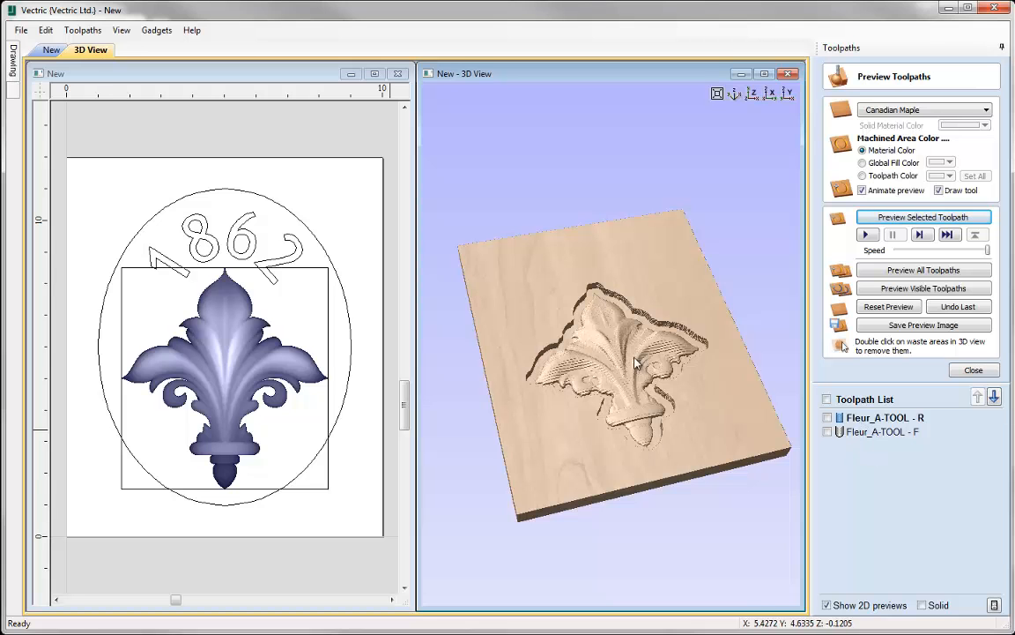
Step: Preview the finishing toolpath Fleur_A-TOOL - F, inspect the carved result in 3D, and close the preview
click(875, 431)
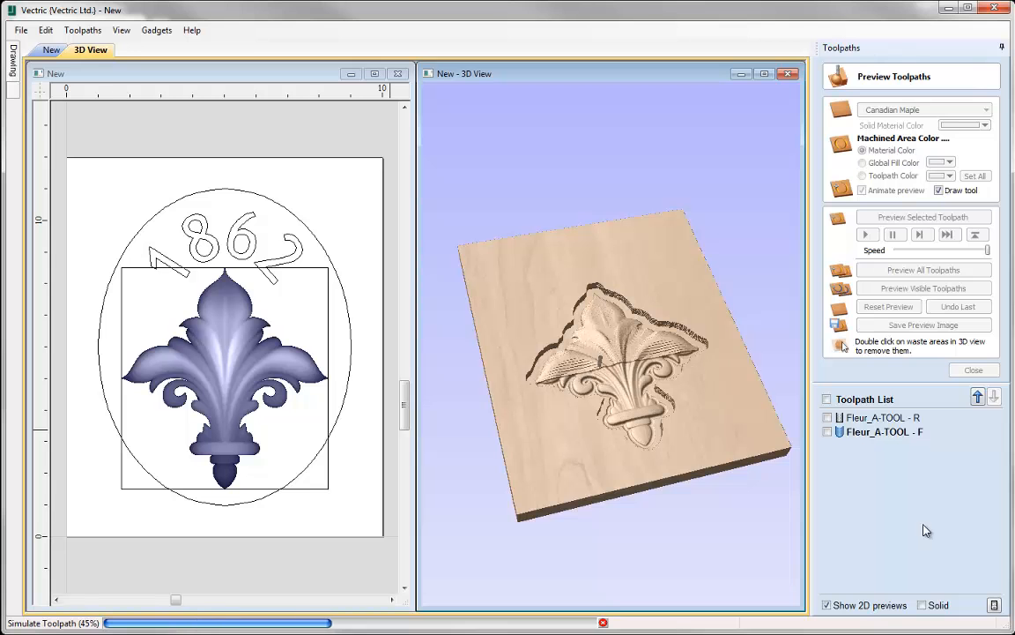
scroll(714, 392, up, 3)
drag(715, 396, 661, 428)
scroll(677, 451, down, 3)
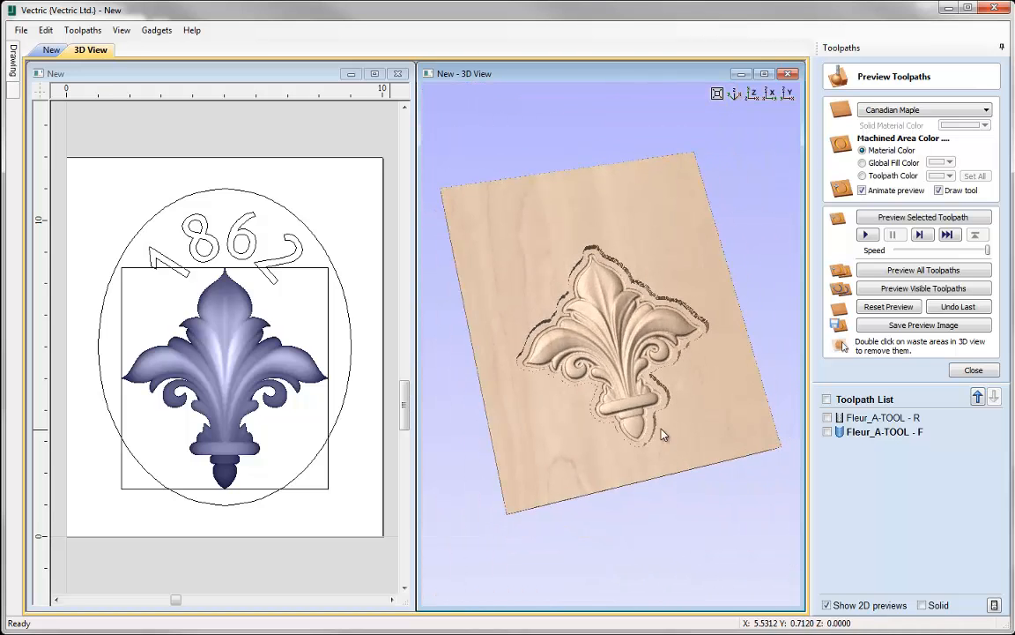
scroll(669, 412, up, 2)
click(733, 93)
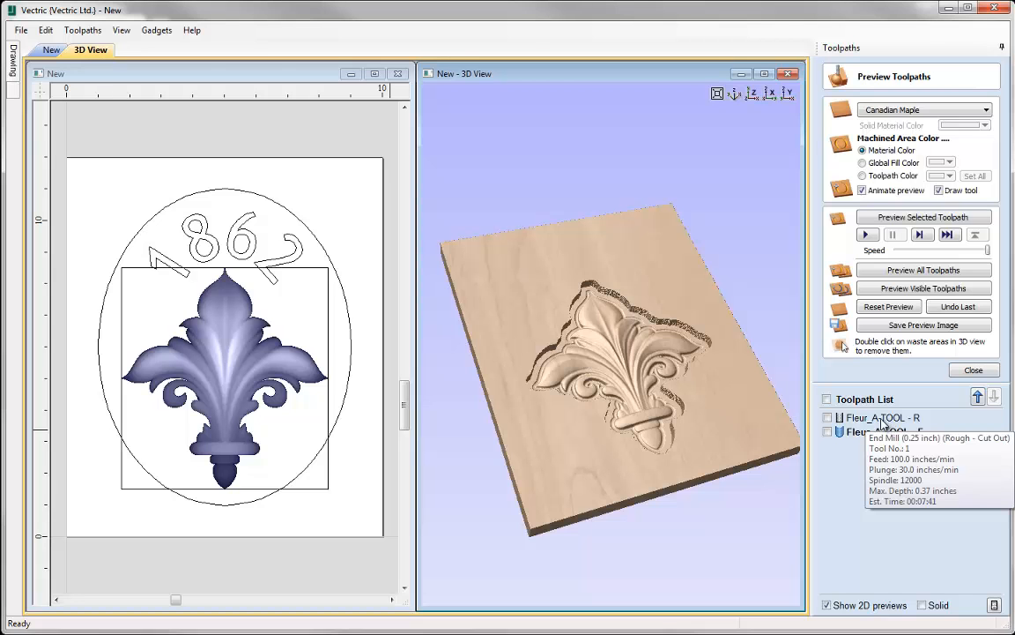
mouse_move(876, 437)
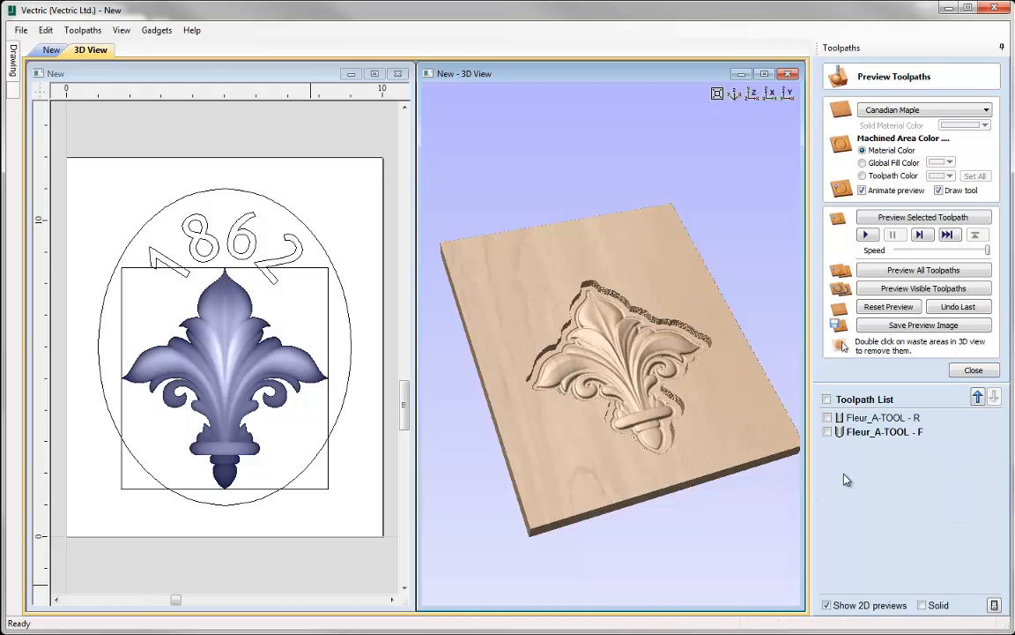
click(973, 371)
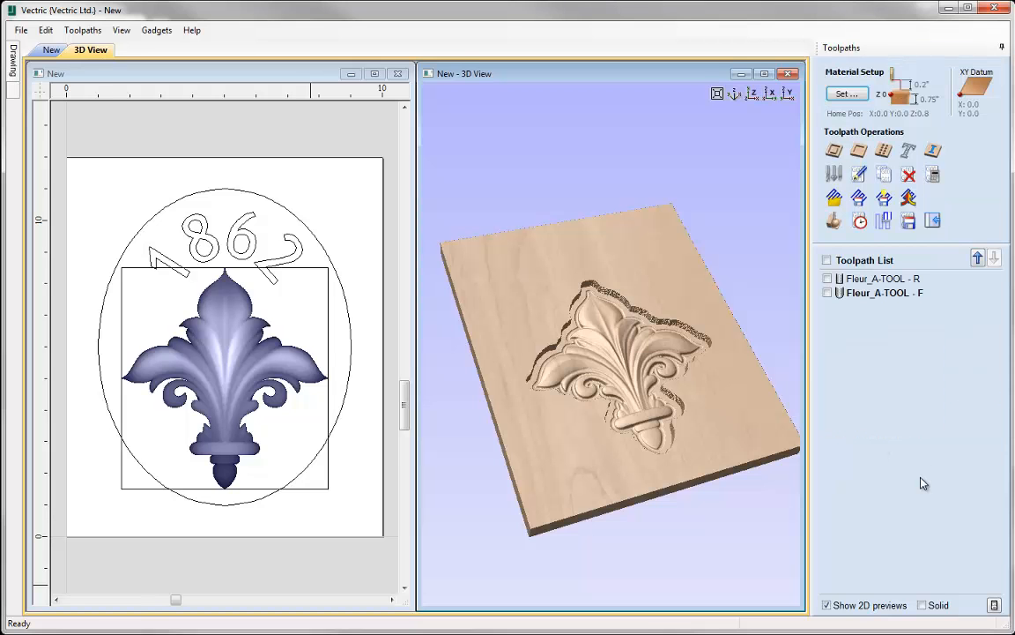
Step: Start a pocket toolpath from the ellipse and fleur-de-lis with a 0.4 inch cut depth, and check its number of passes
click(351, 318)
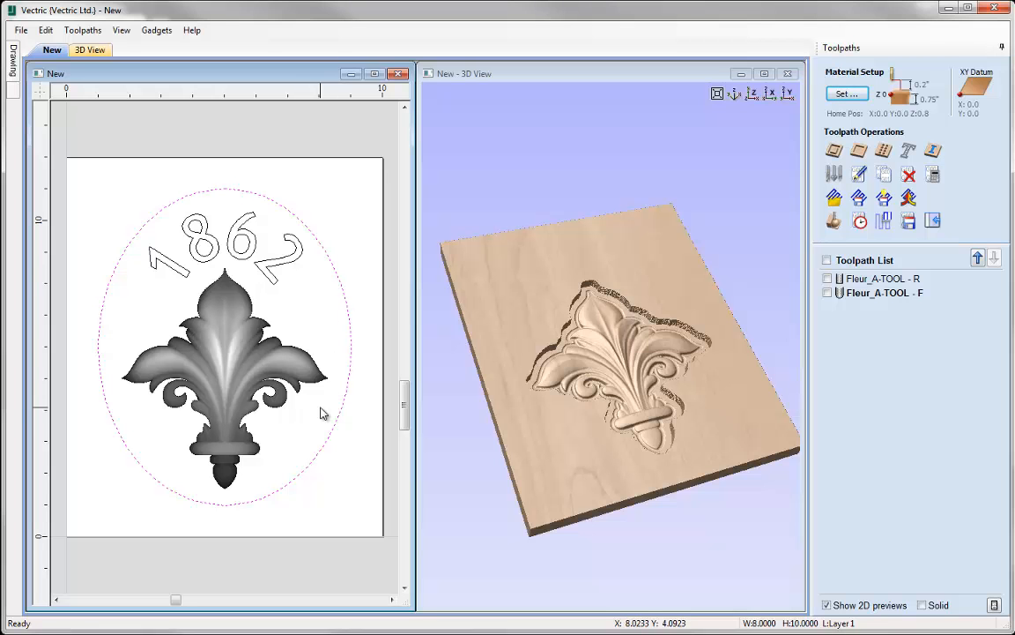
click(242, 388)
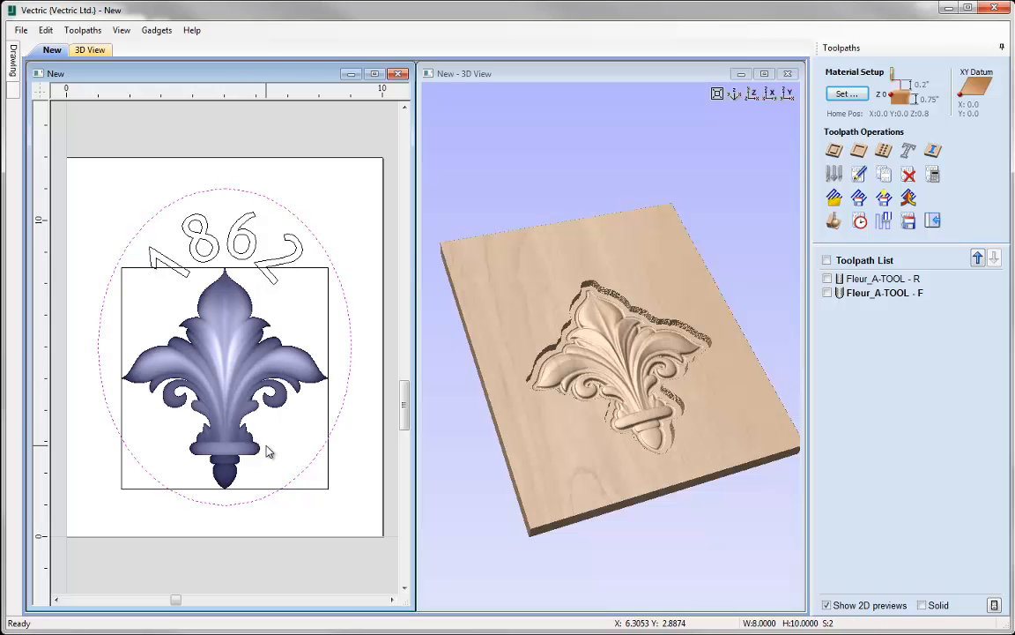
click(858, 153)
click(958, 112)
double_click(952, 131)
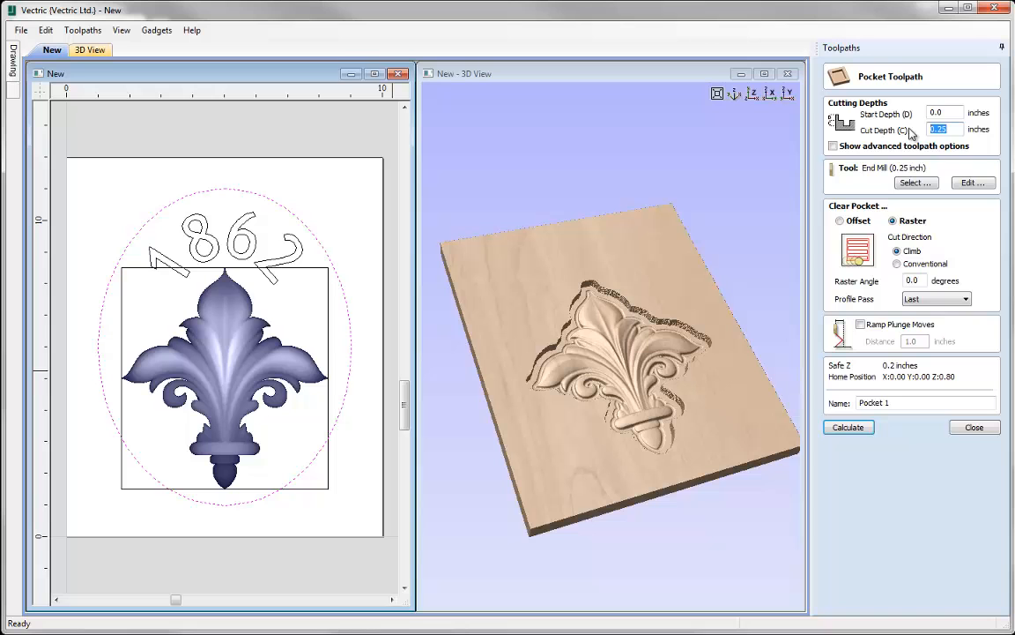
text(0.)
click(834, 146)
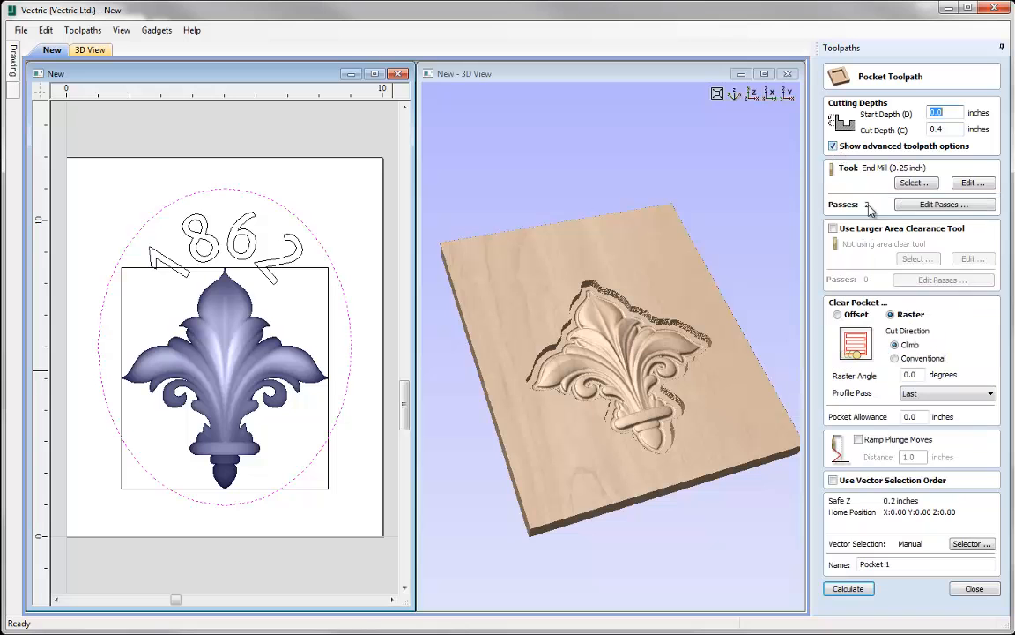
click(834, 146)
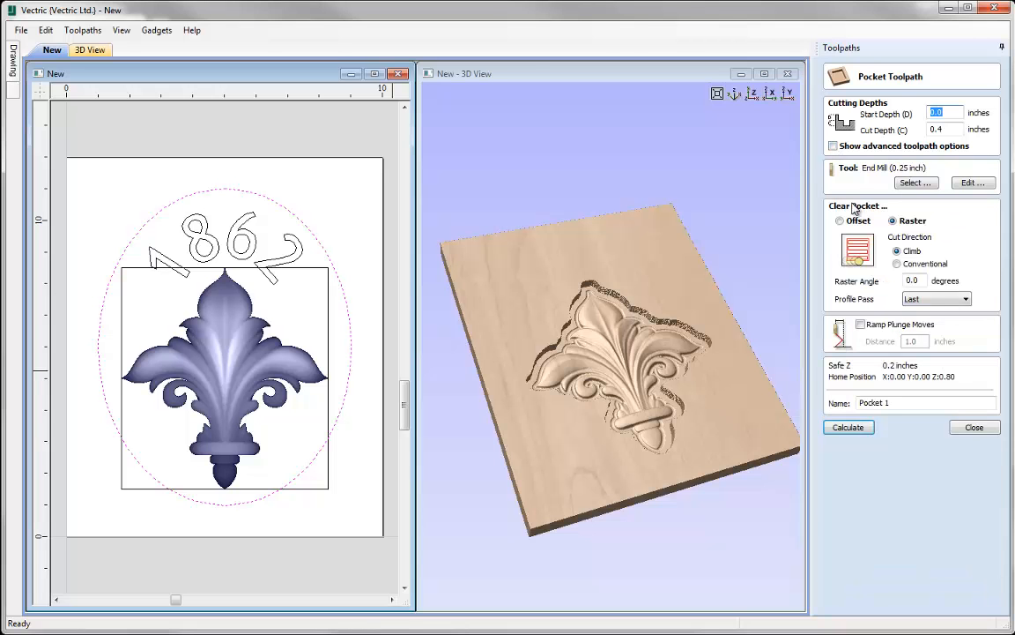
Step: Assign the End Mill (0.125 inch) to the pocket toolpath, compare Offset clearing, and keep the Raster strategy
click(913, 183)
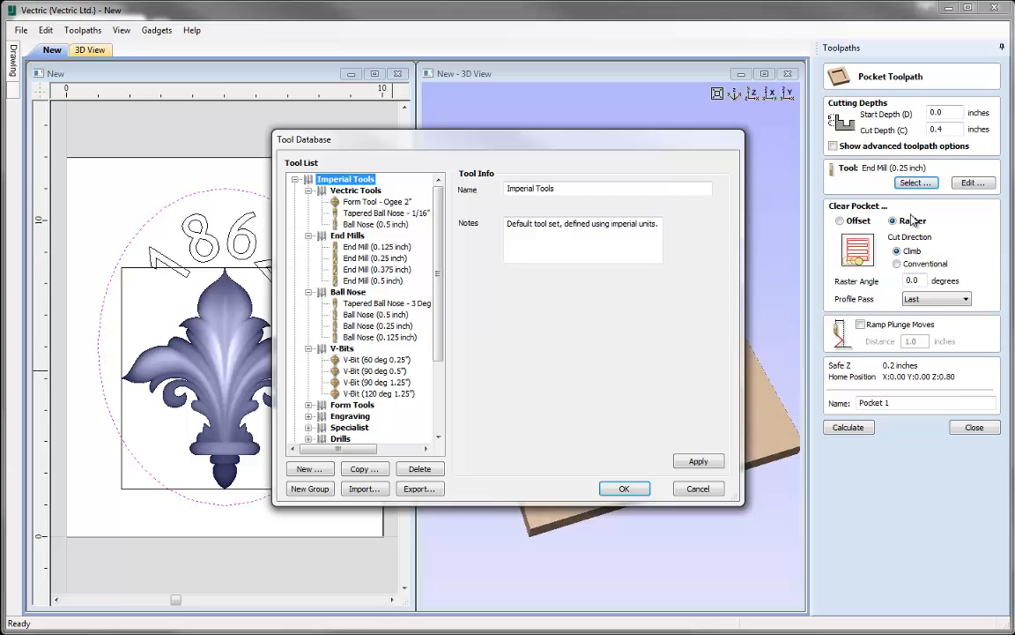
click(357, 246)
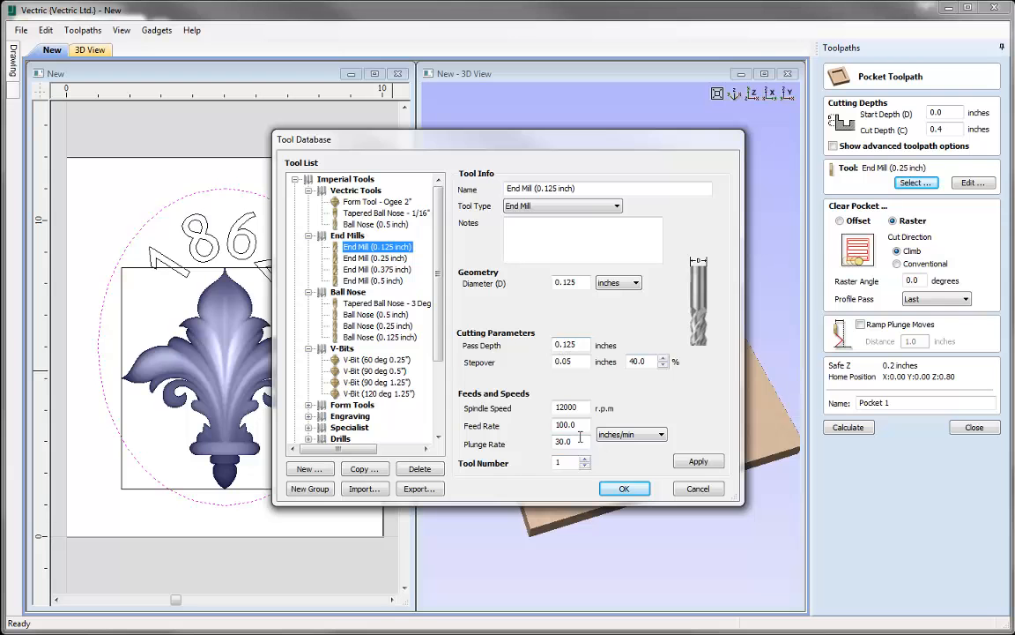
click(624, 488)
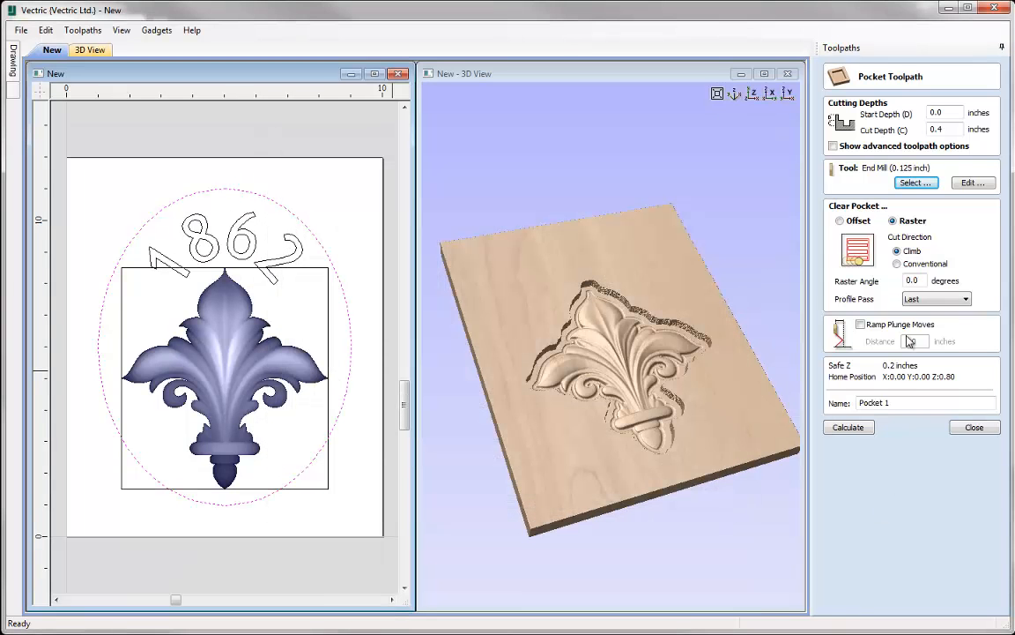
click(840, 222)
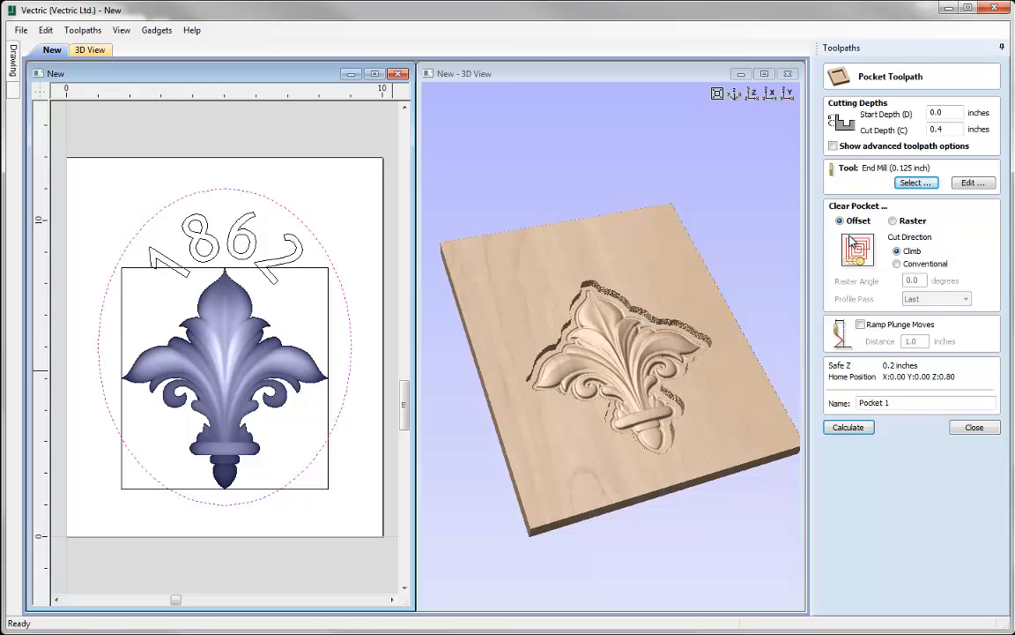
click(893, 221)
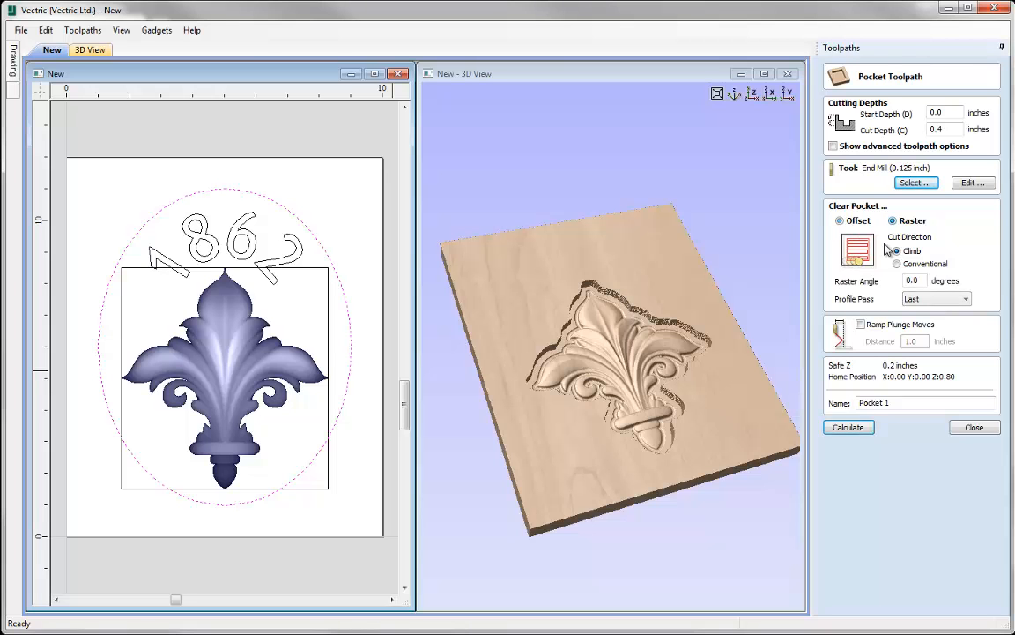
Step: Calculate the pocket toolpath as Pocket_0125EM with Offset clearing, and preview its cut around the fleur-de-lis in 3D
click(854, 225)
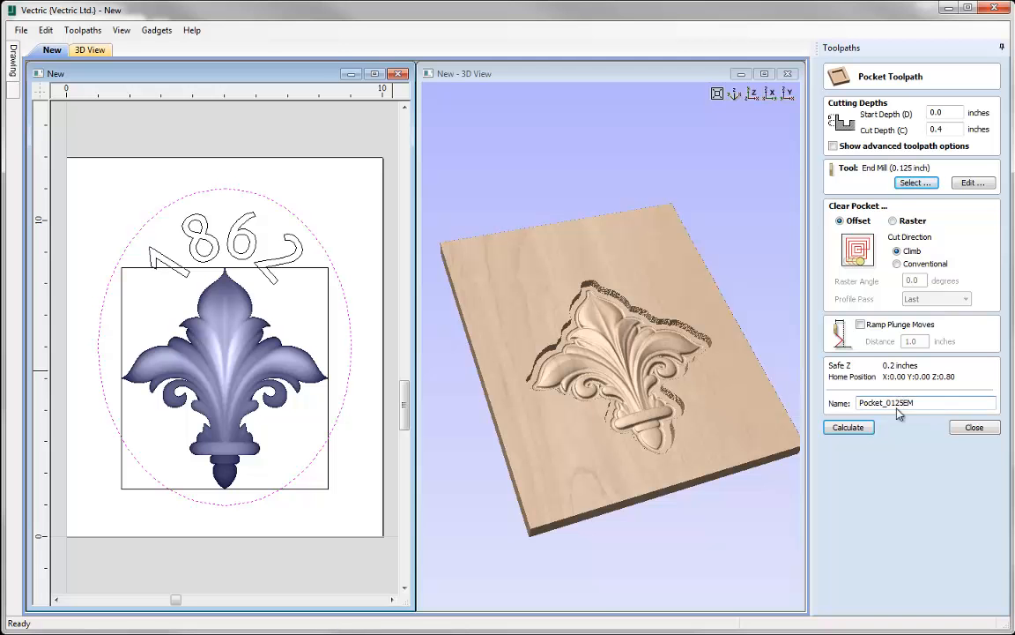
click(851, 429)
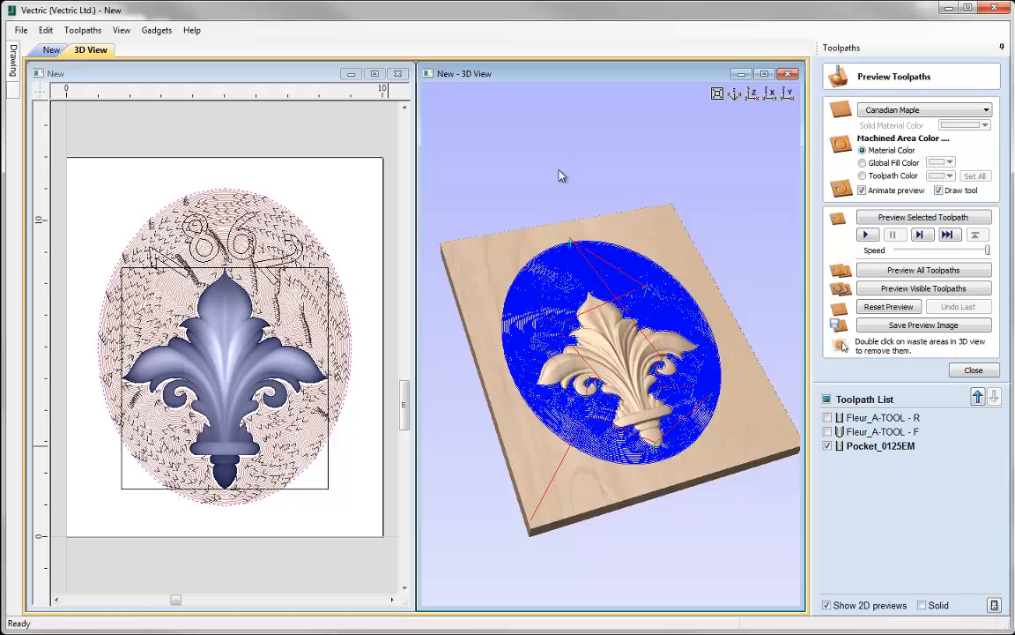
mouse_move(867, 451)
click(901, 221)
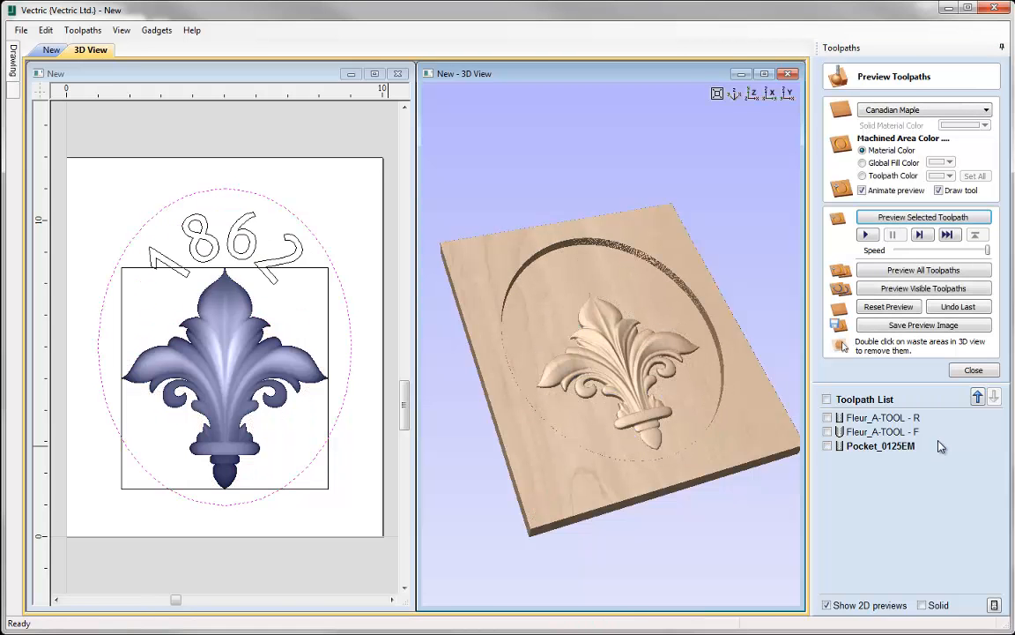
scroll(574, 412, up, 5)
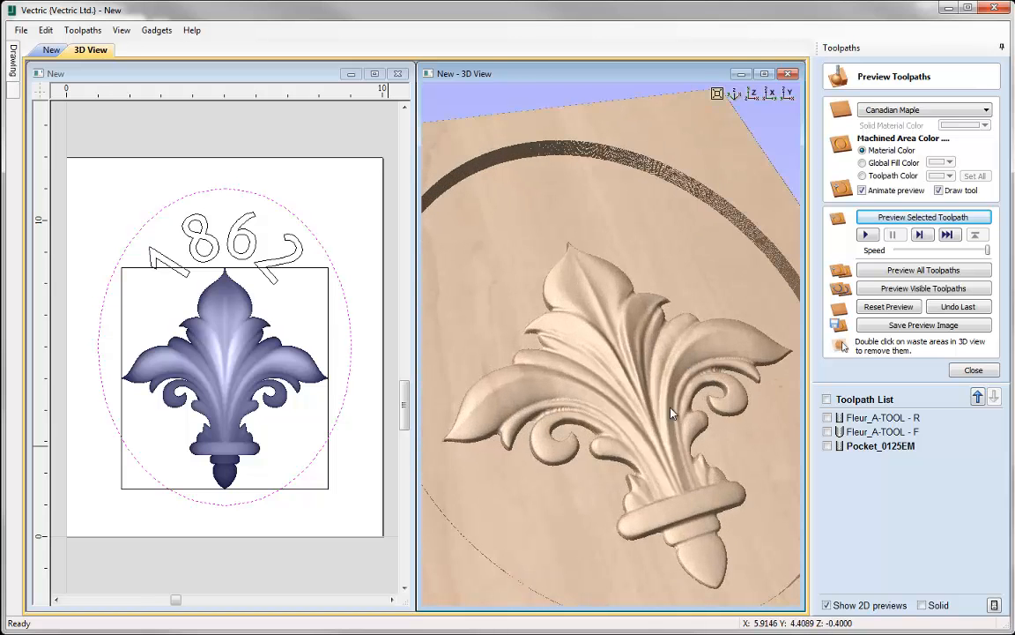
drag(575, 412, 592, 364)
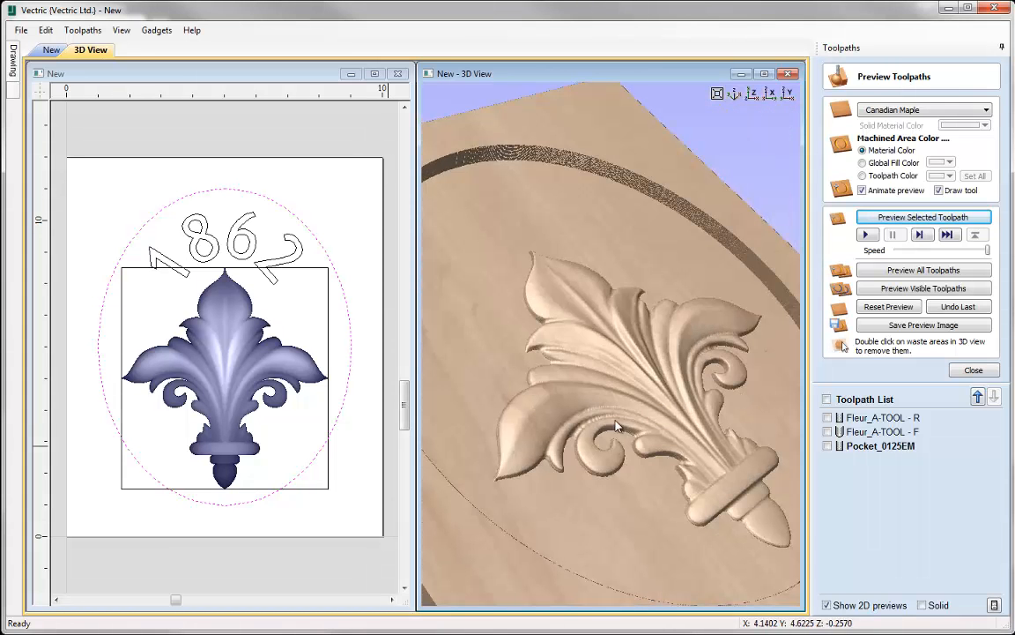
click(734, 94)
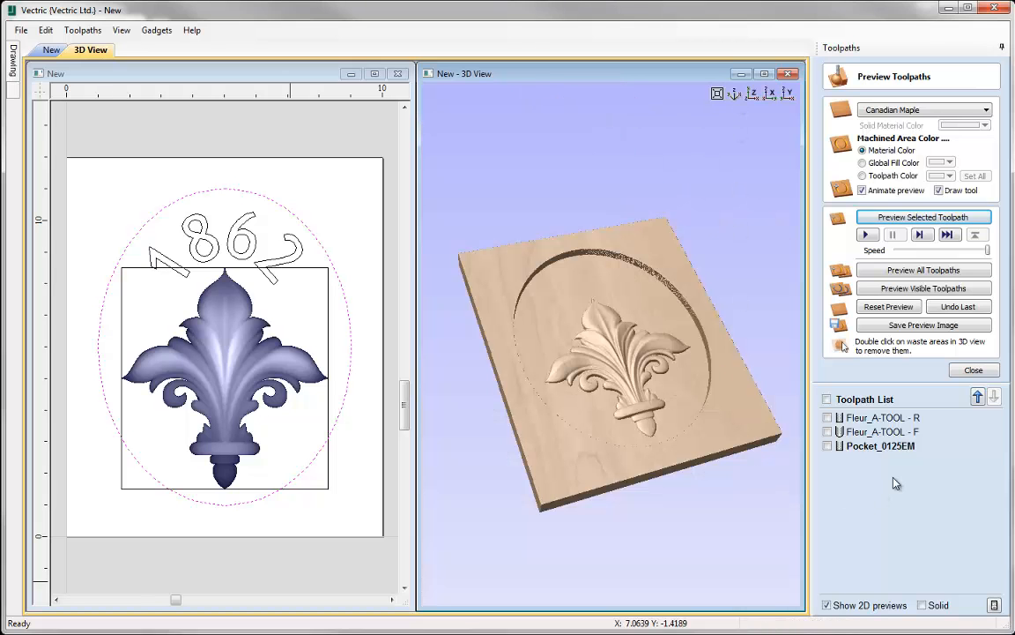
click(969, 369)
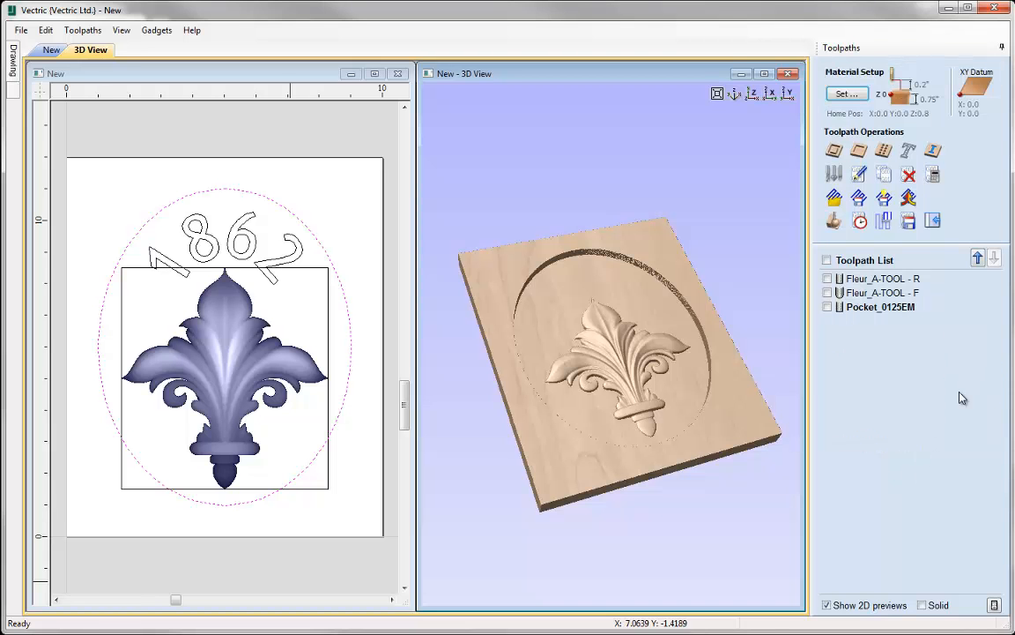
Step: Calculate a pocket toolpath named Pocket_Text_0125EM for the 1862 text with a 0.4 inch start depth and 0.1 inch cut depth
click(228, 254)
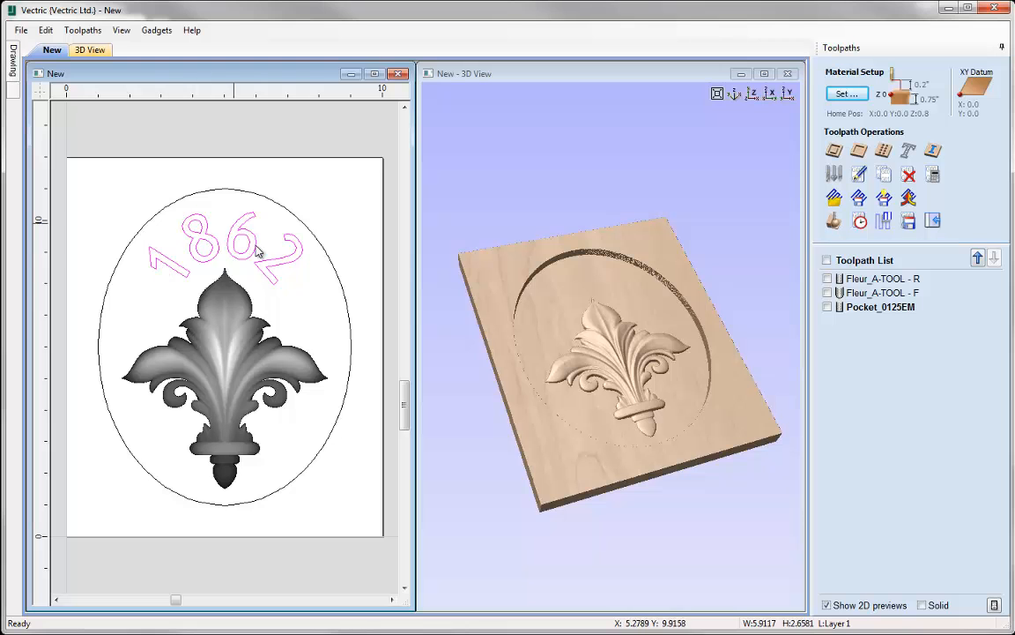
click(858, 154)
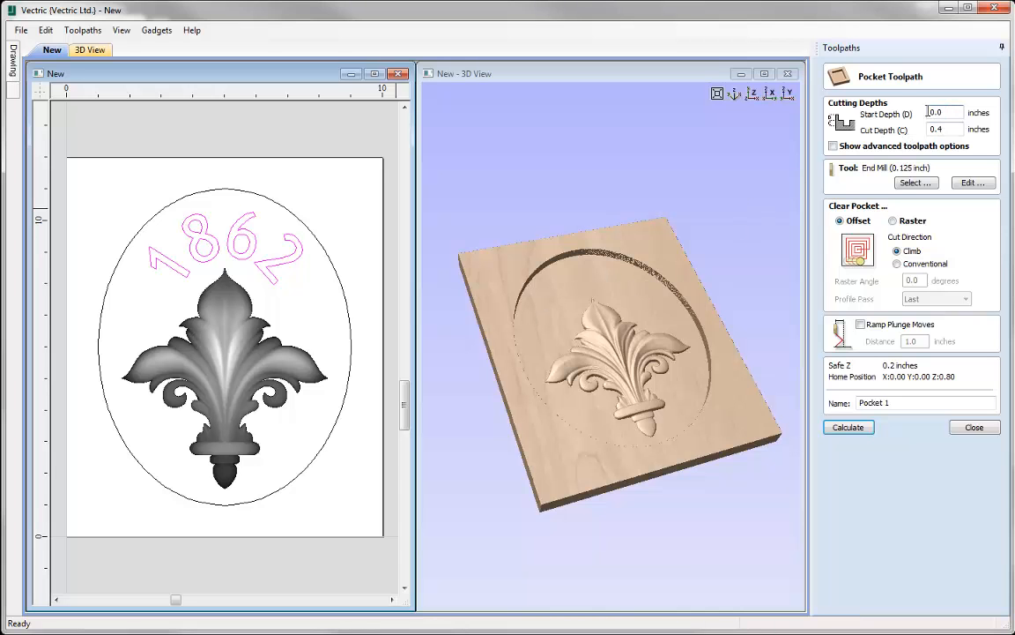
text(0.4)
key(Tab)
text(0)
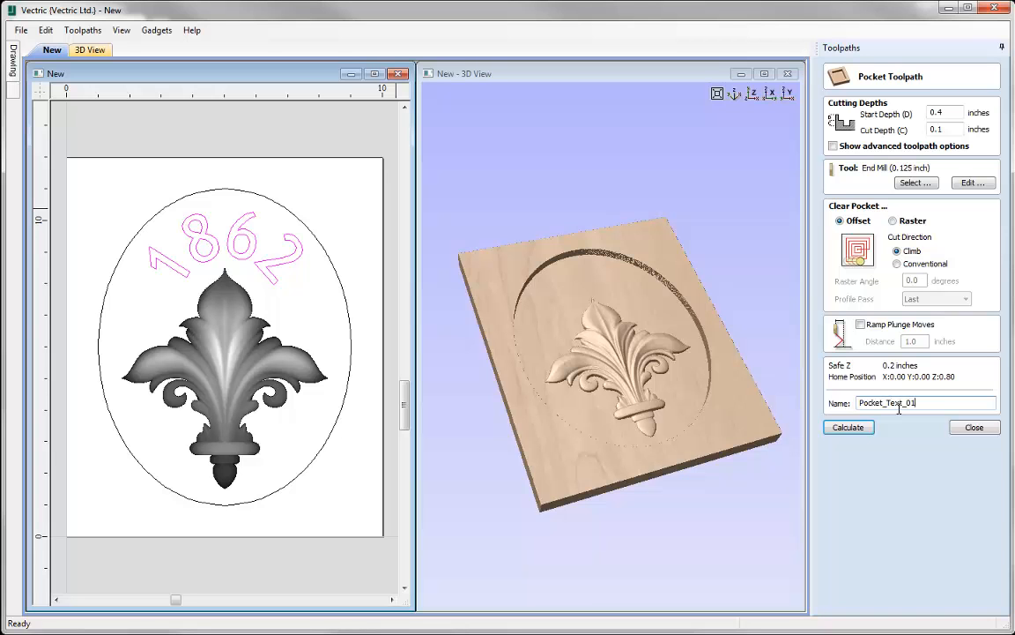
click(850, 427)
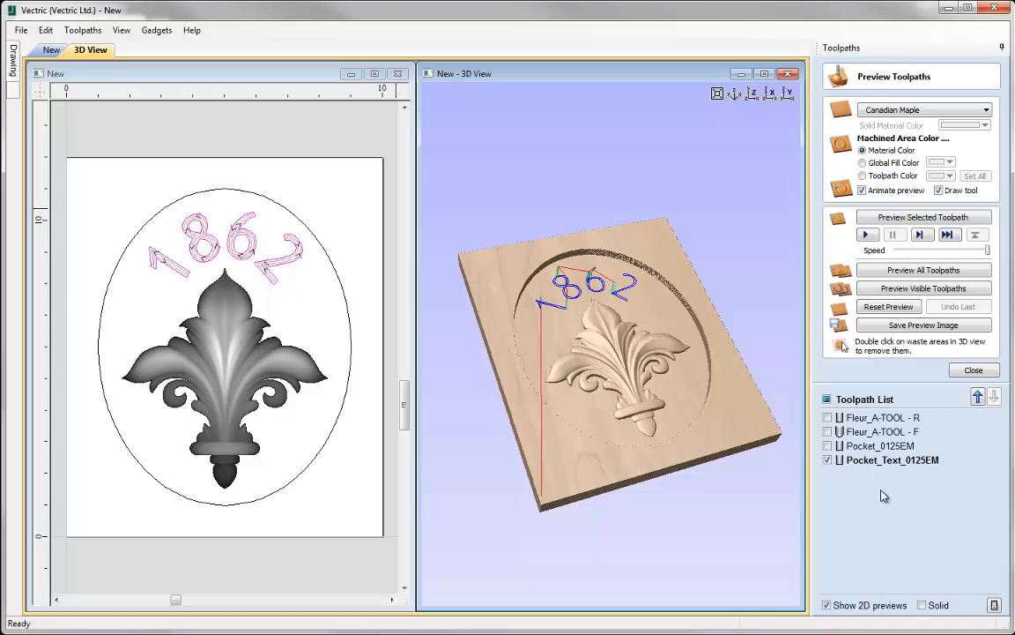
Step: Preview the text pocket toolpath, inspect the carved 1862 up close in 3D, and close the preview
click(895, 221)
drag(711, 360, 604, 458)
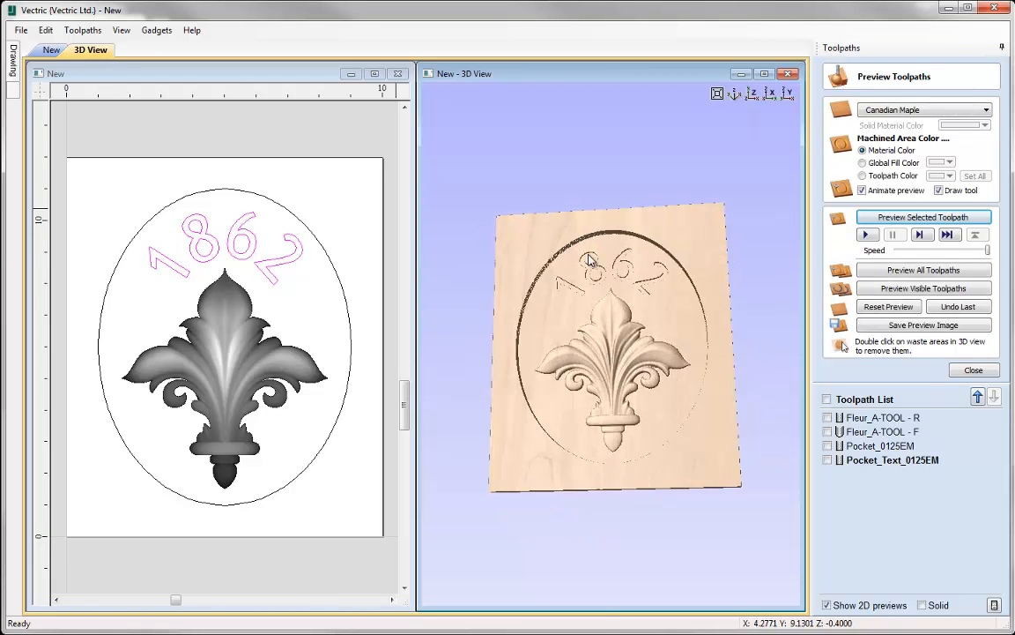
right_drag(589, 256, 589, 286)
middle_drag(589, 286, 601, 396)
drag(672, 436, 512, 365)
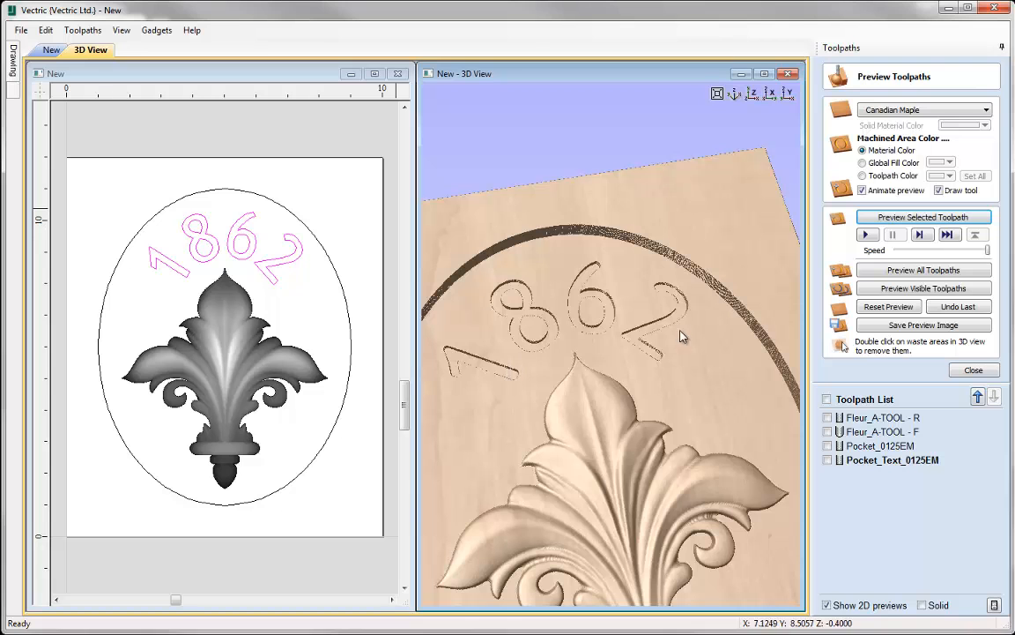
click(974, 370)
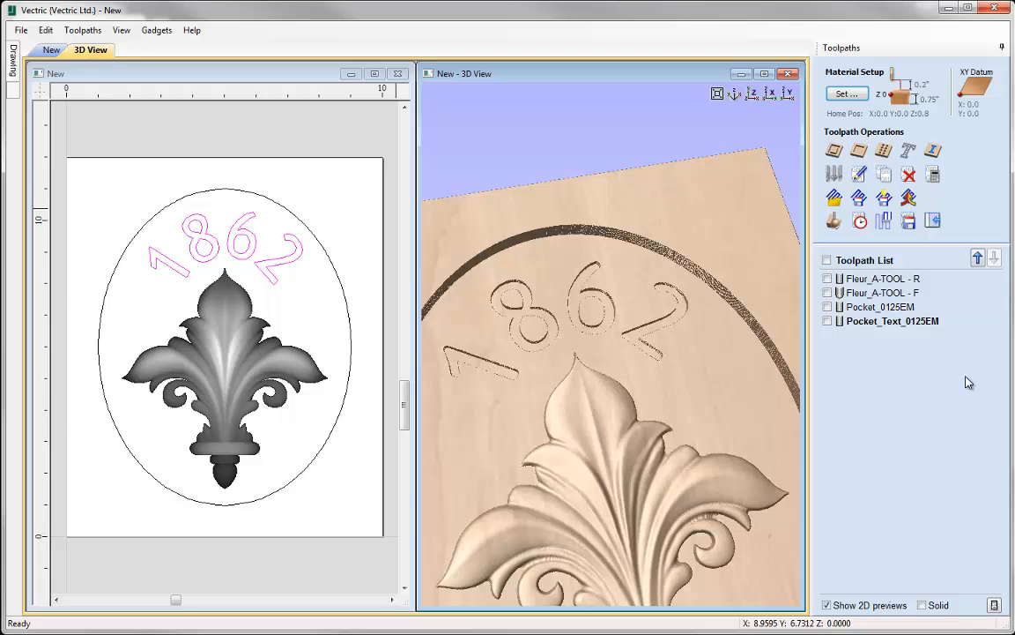
click(734, 95)
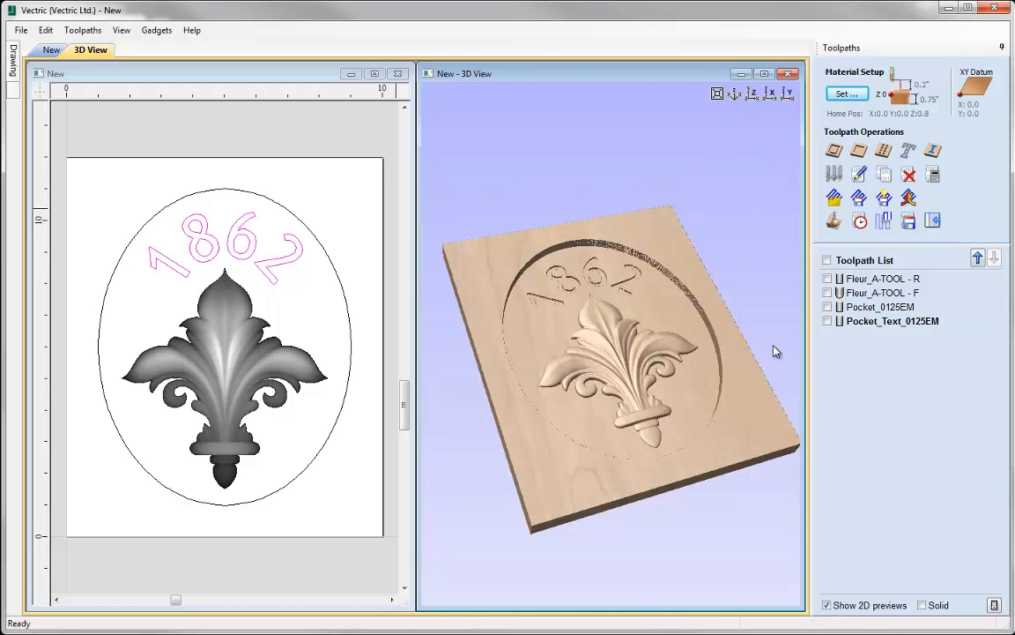
Step: Set up an outside profile toolpath on the ellipse with 0.75 inch cut depth, End Mill (0.25 inch) and a -0.05 inch allowance offset
click(343, 292)
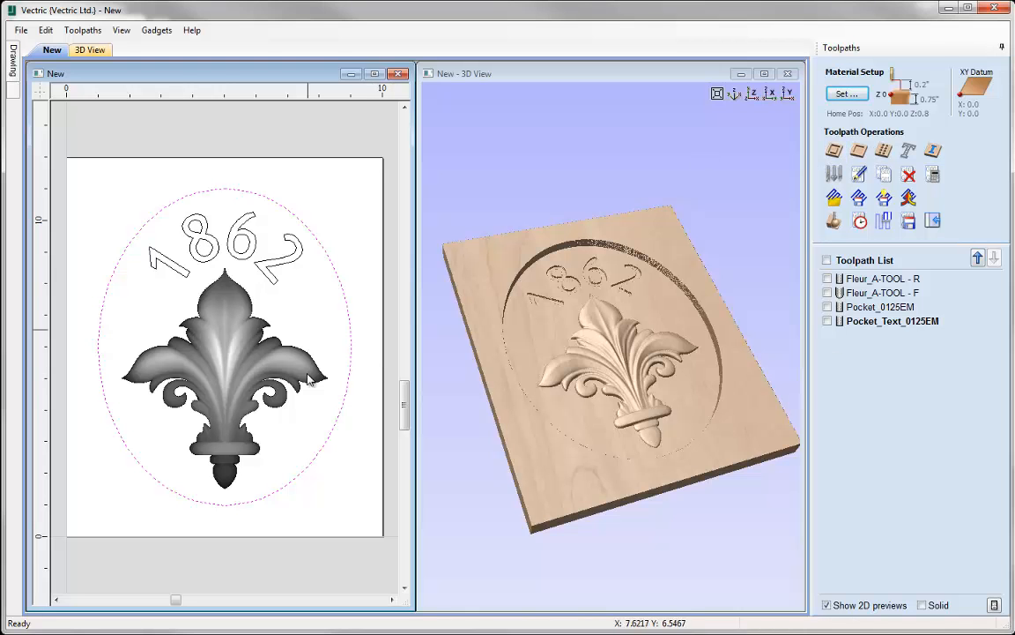
click(834, 150)
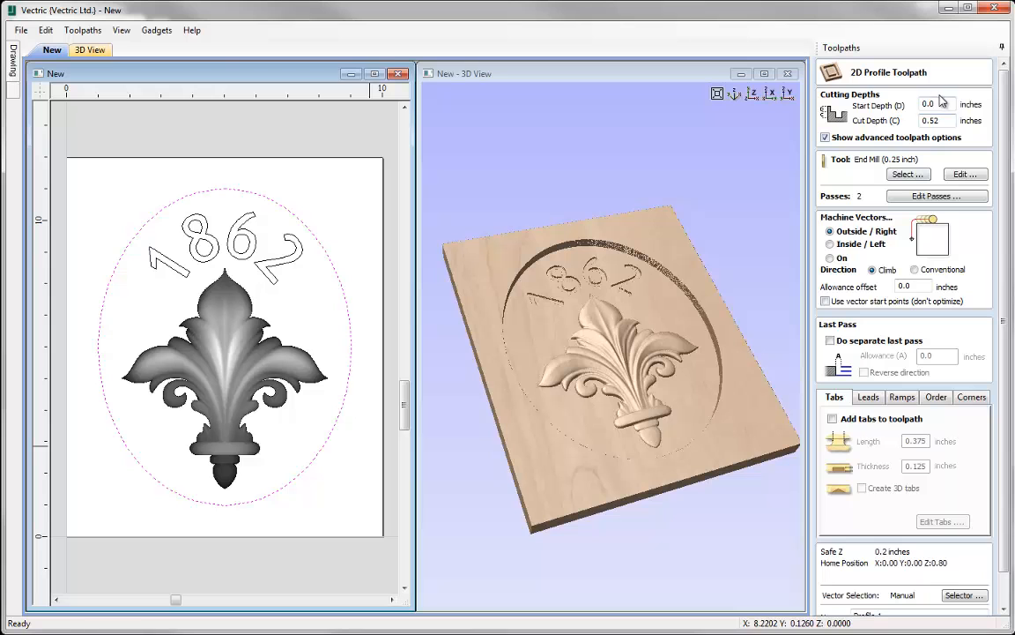
drag(944, 120, 905, 124)
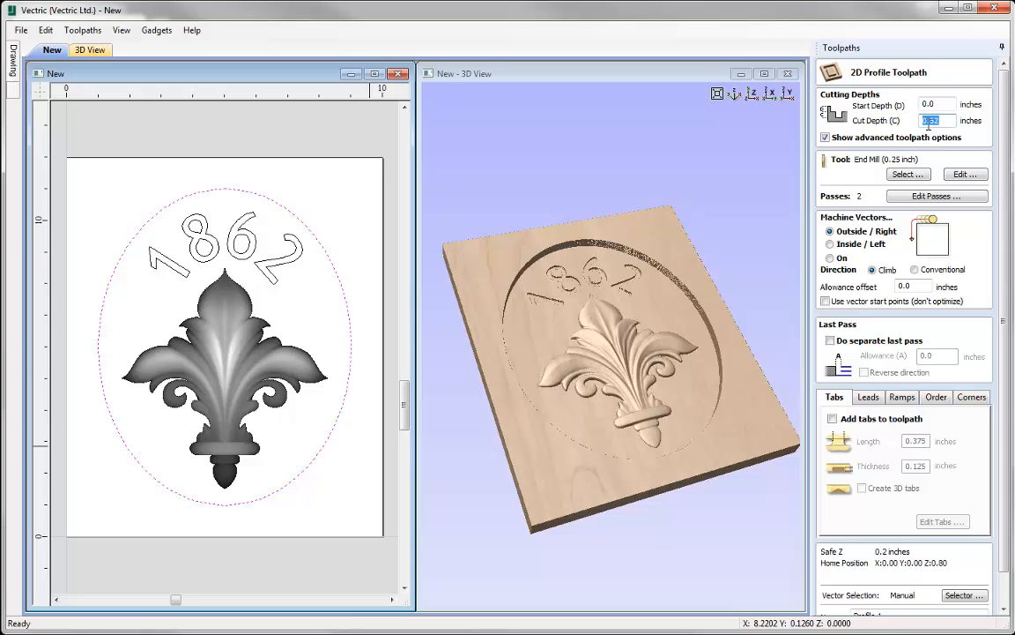
text(2)
text(.75)
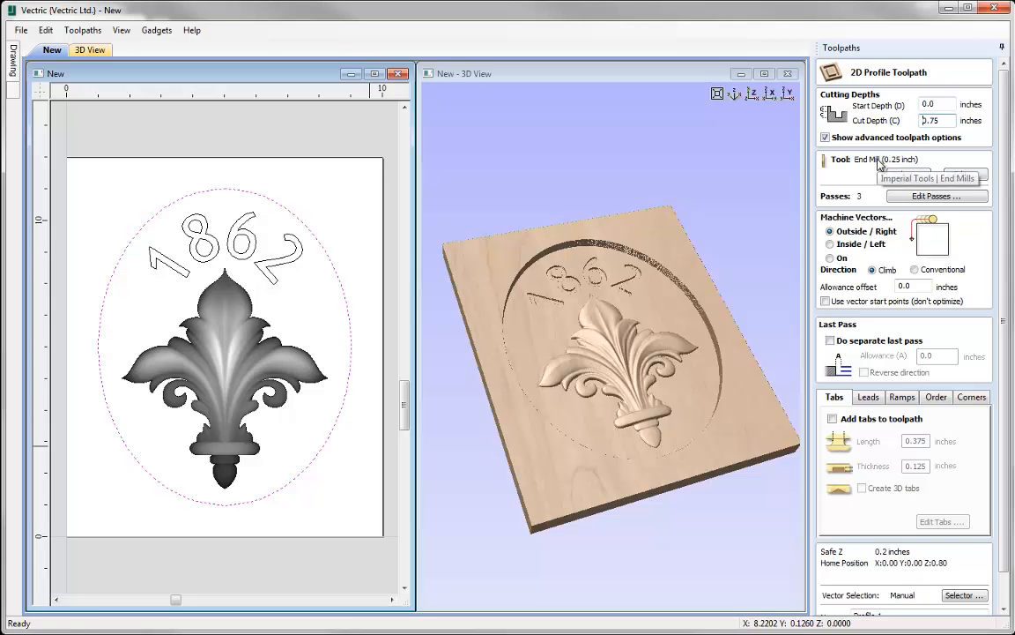
click(908, 174)
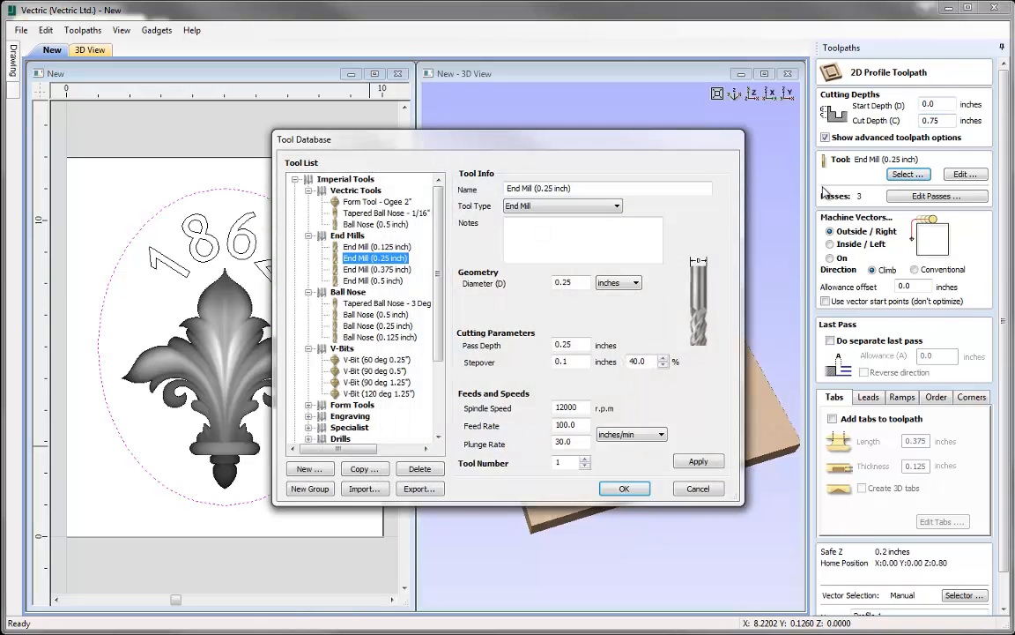
click(624, 489)
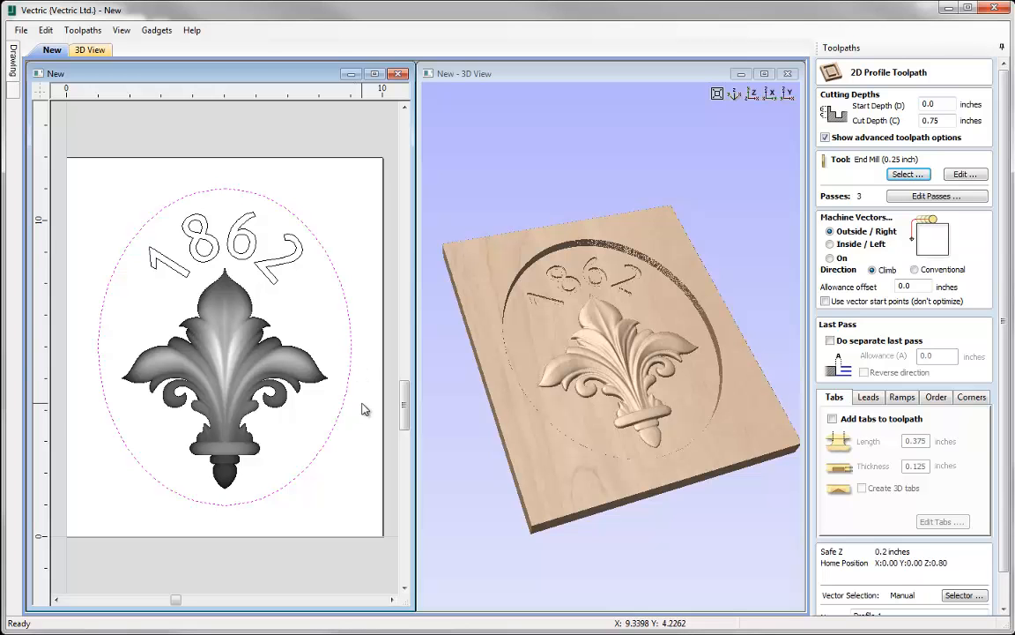
double_click(907, 286)
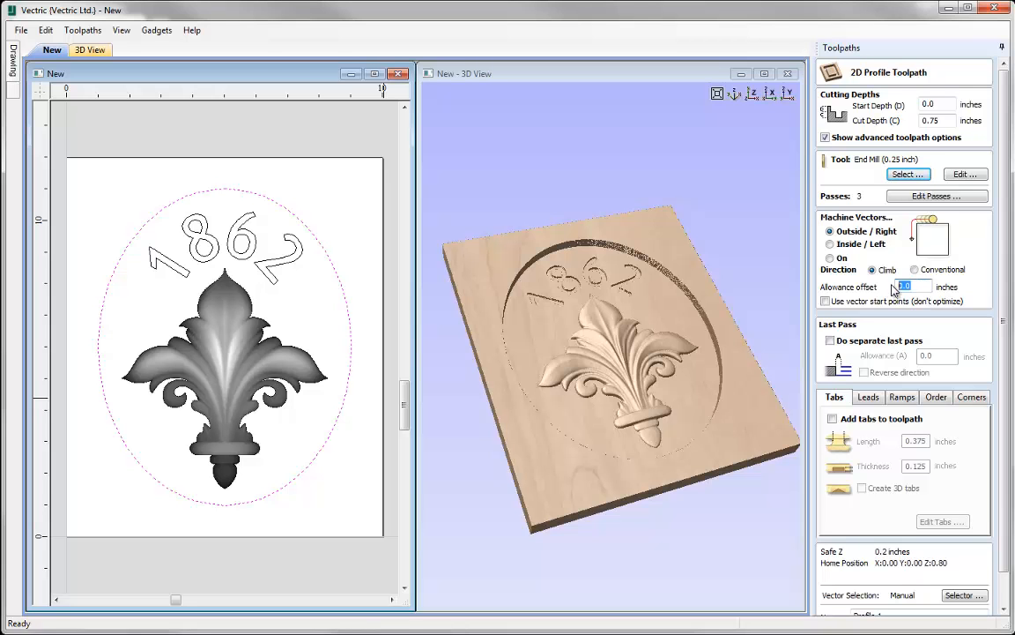
key(BackSpace)
Step: Enable tabs on the profile toolpath and place four on the ellipse, at its top, right, bottom and left
scroll(1006, 372, down, 2)
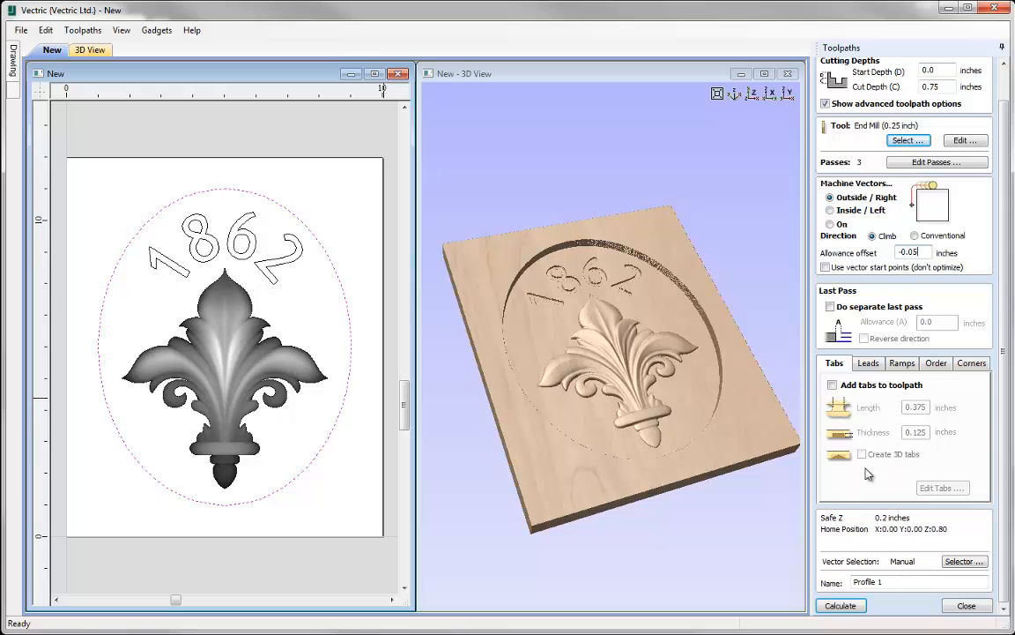
click(832, 386)
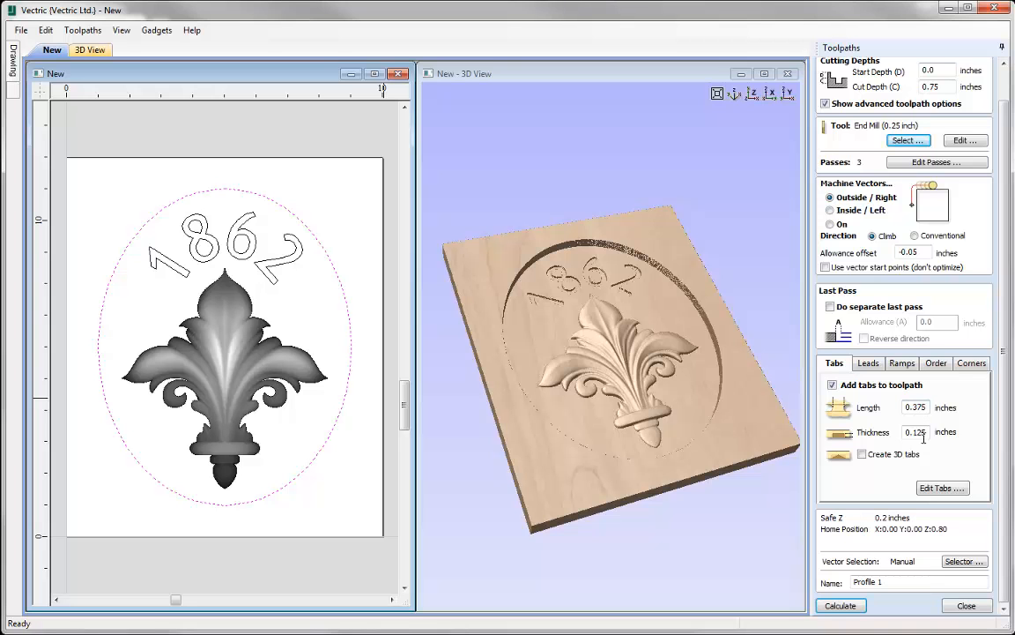
click(939, 490)
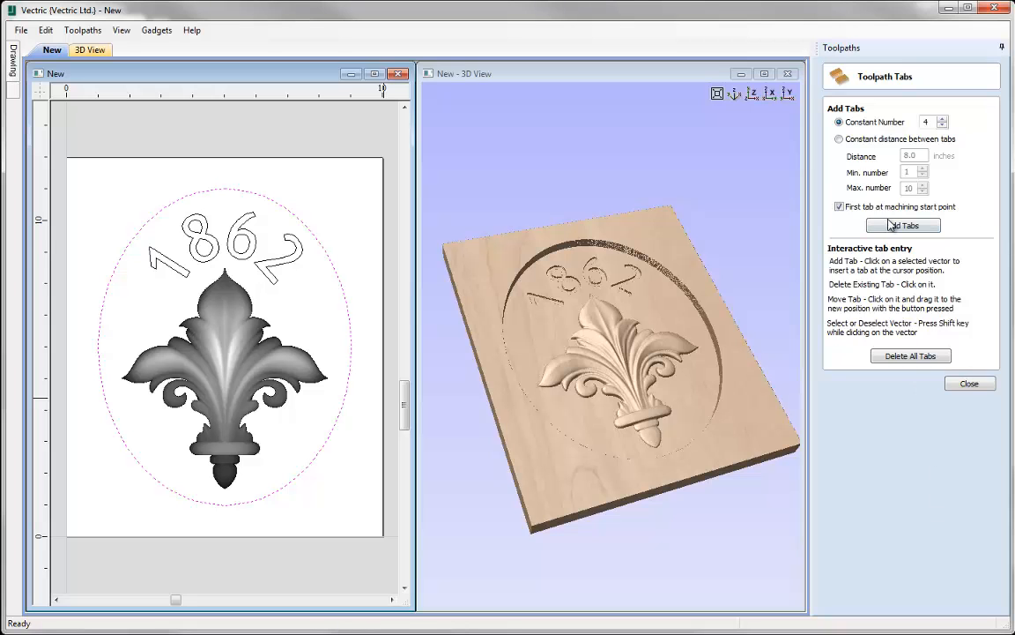
click(225, 189)
click(351, 358)
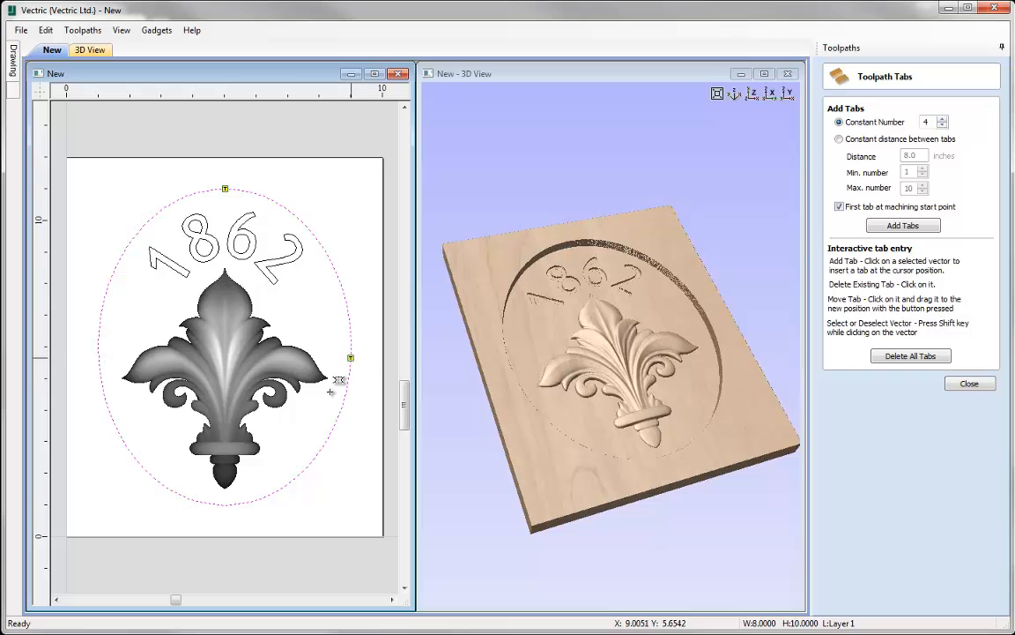
click(226, 504)
click(98, 347)
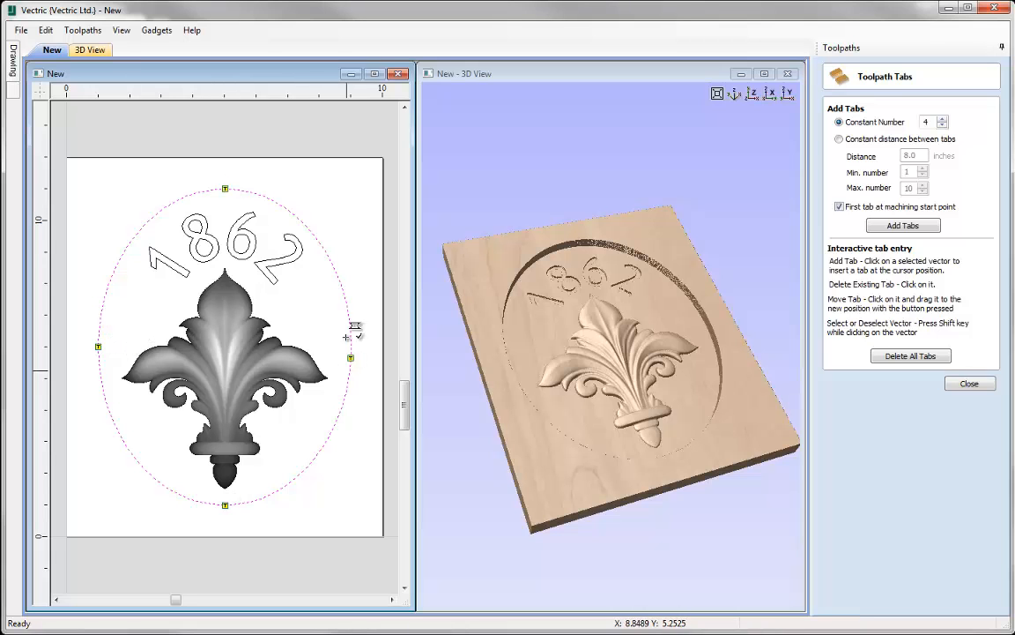
click(970, 386)
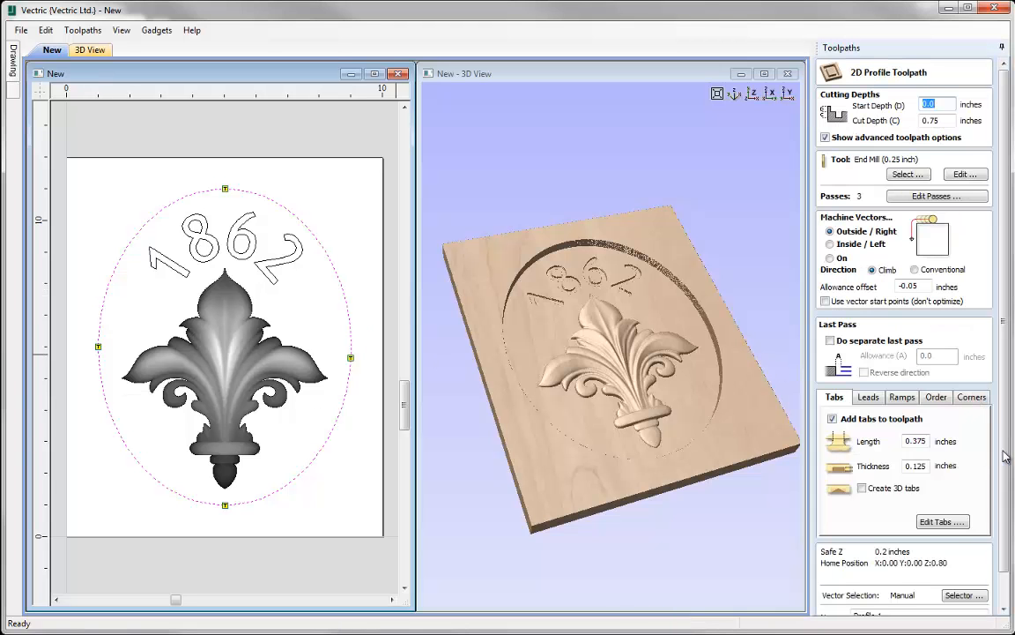
Step: Name the profile toolpath Profile_Cutout_025EM and calculate it
scroll(899, 412, down, 2)
click(897, 587)
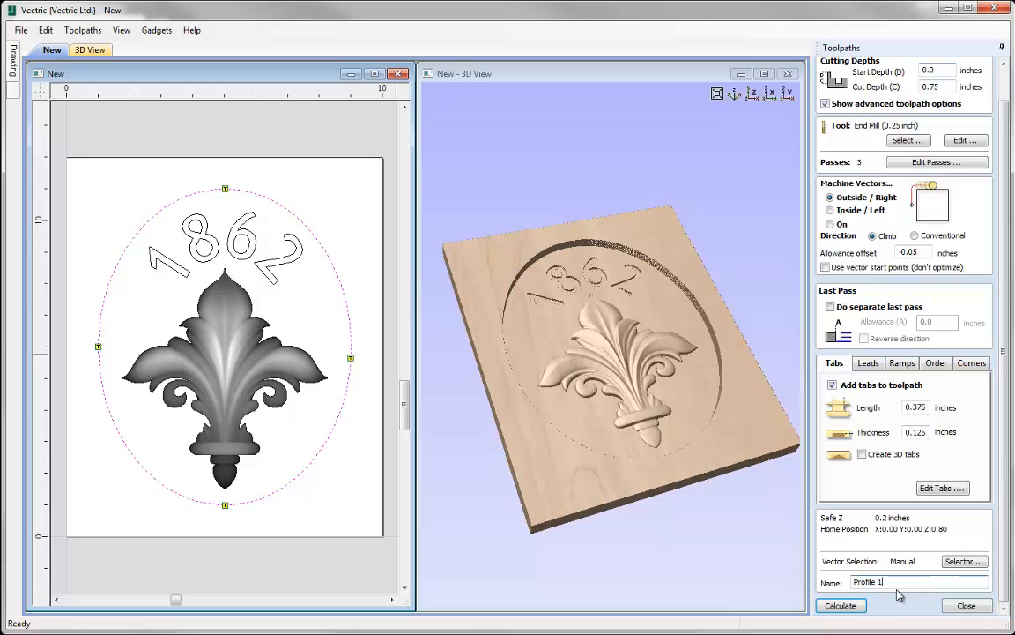
text(_Cutout_025EM)
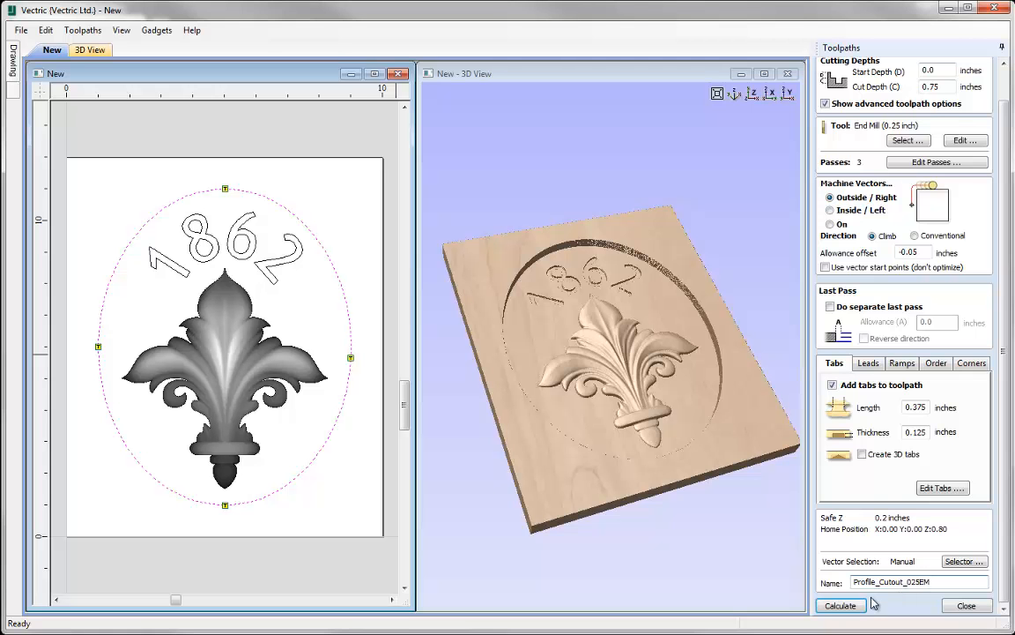
click(839, 607)
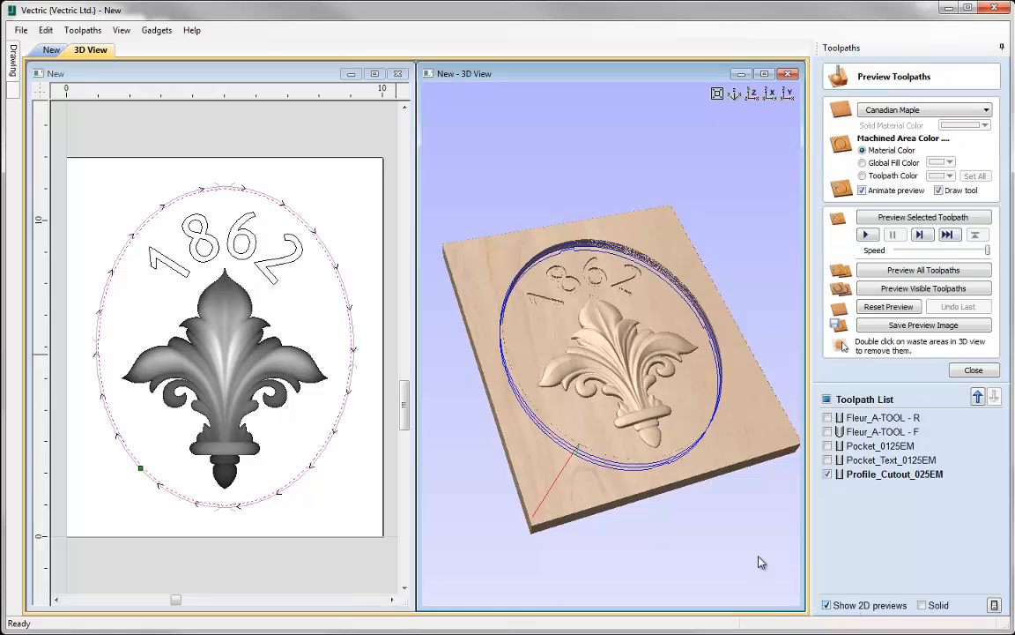
Step: Preview the cutout toolpath, inspect the finished piece in a maximized 3D view, and close the preview
drag(679, 428, 635, 360)
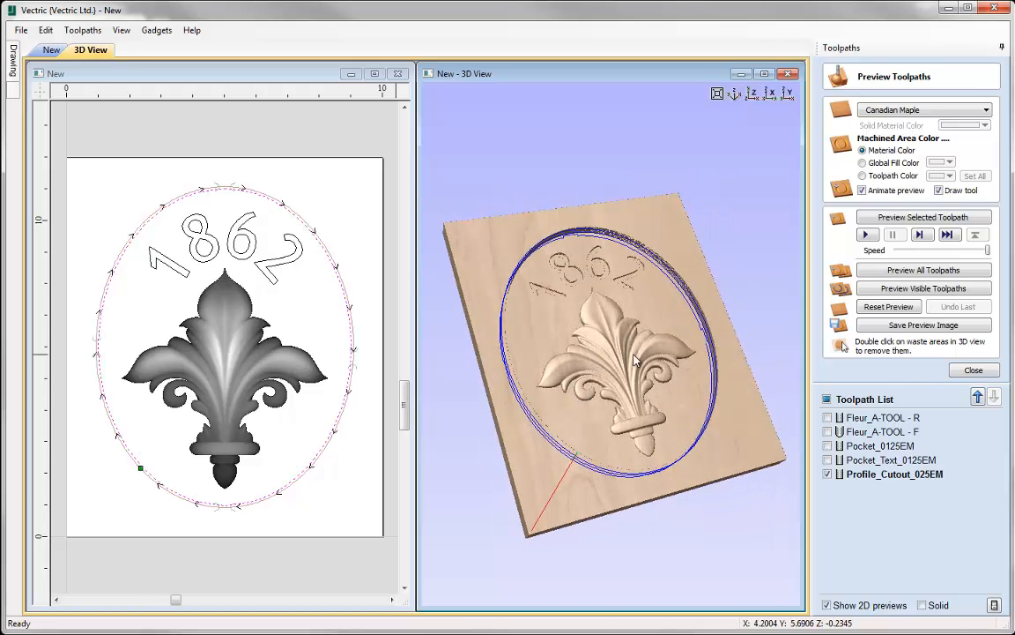
click(923, 217)
drag(614, 344, 465, 426)
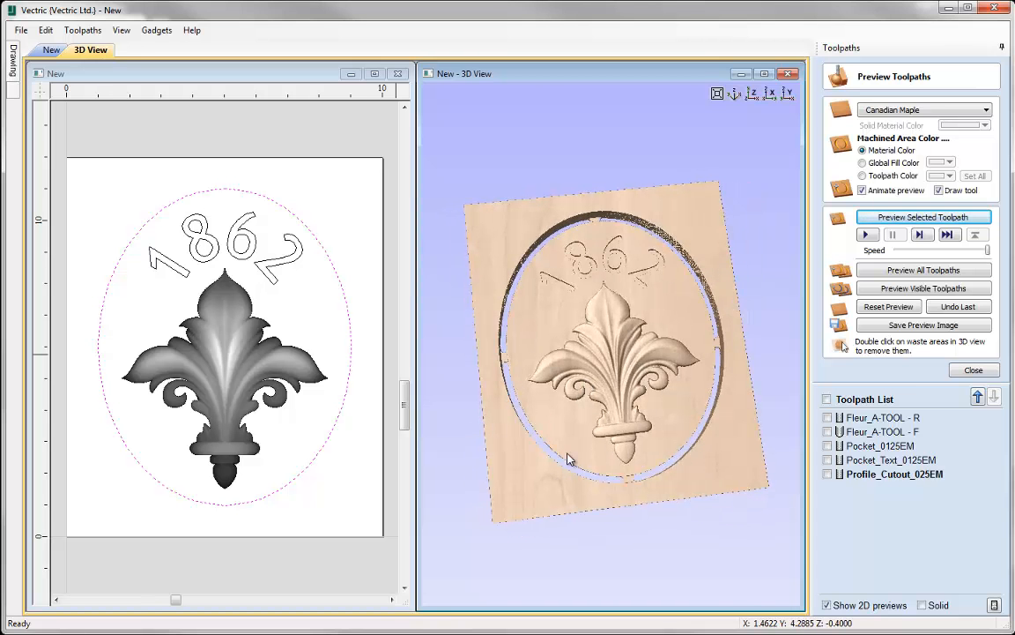
click(764, 73)
drag(423, 431, 504, 281)
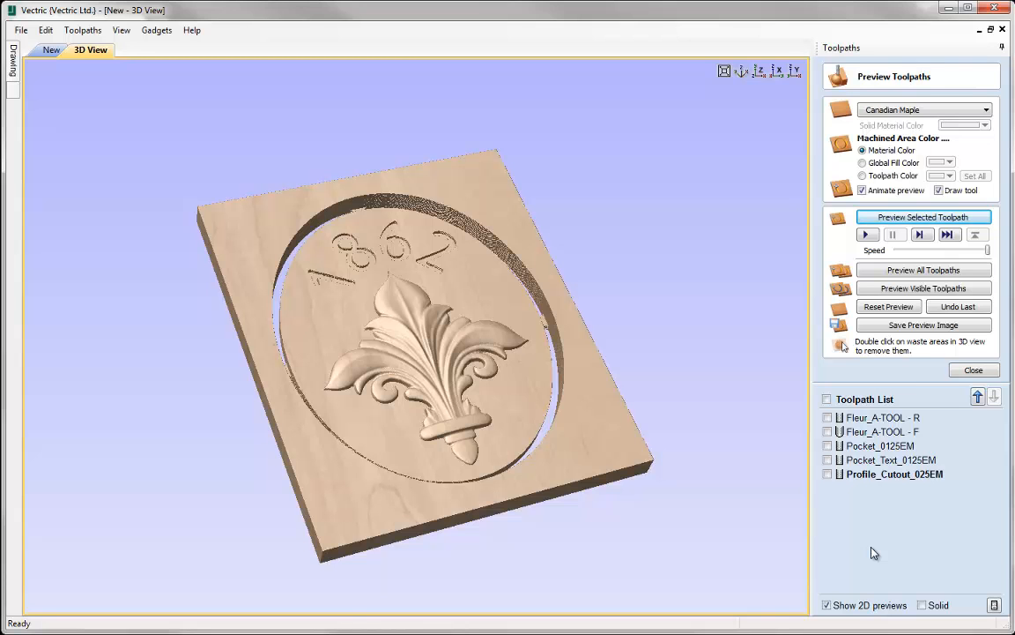
click(967, 370)
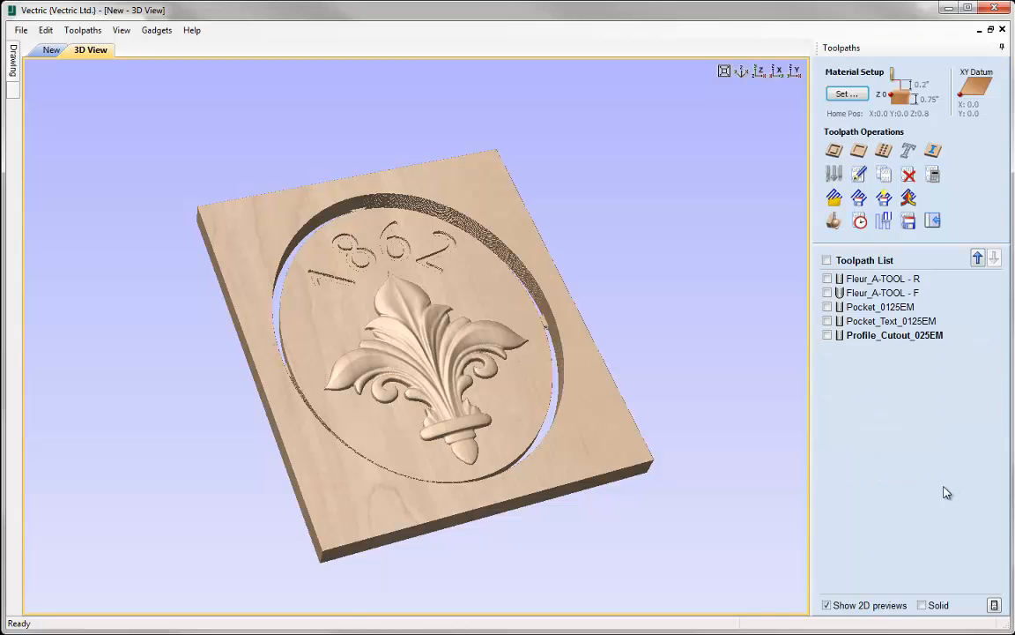
Step: Set up the Fleur_A-TOOL - R roughing toolpath for saving with the G Code (inch) (*.tap) post processor
click(876, 280)
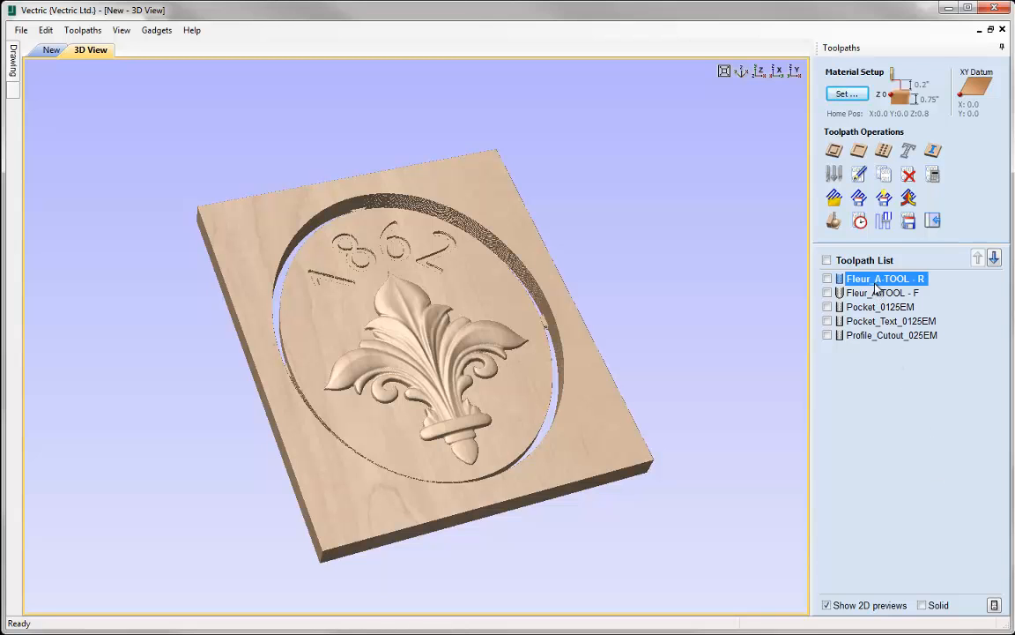
click(908, 221)
click(908, 221)
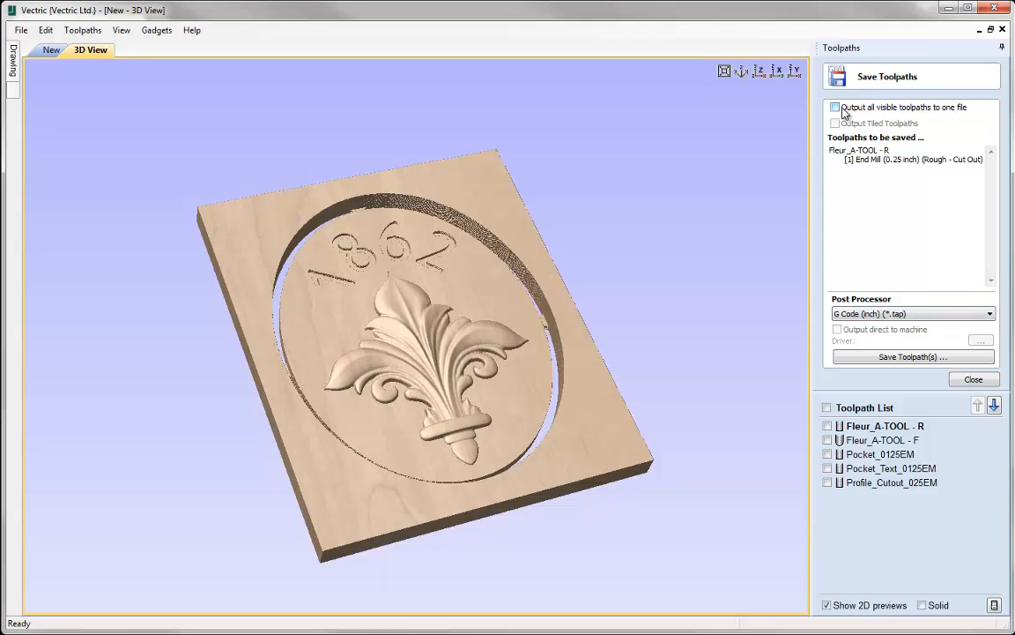
click(948, 313)
scroll(990, 427, up, 3)
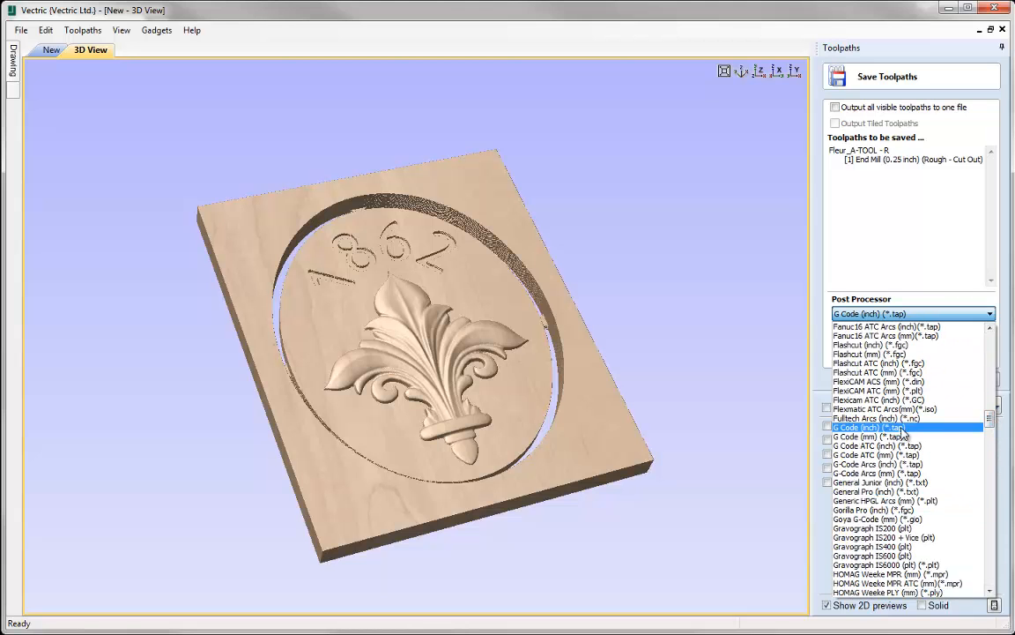
click(873, 426)
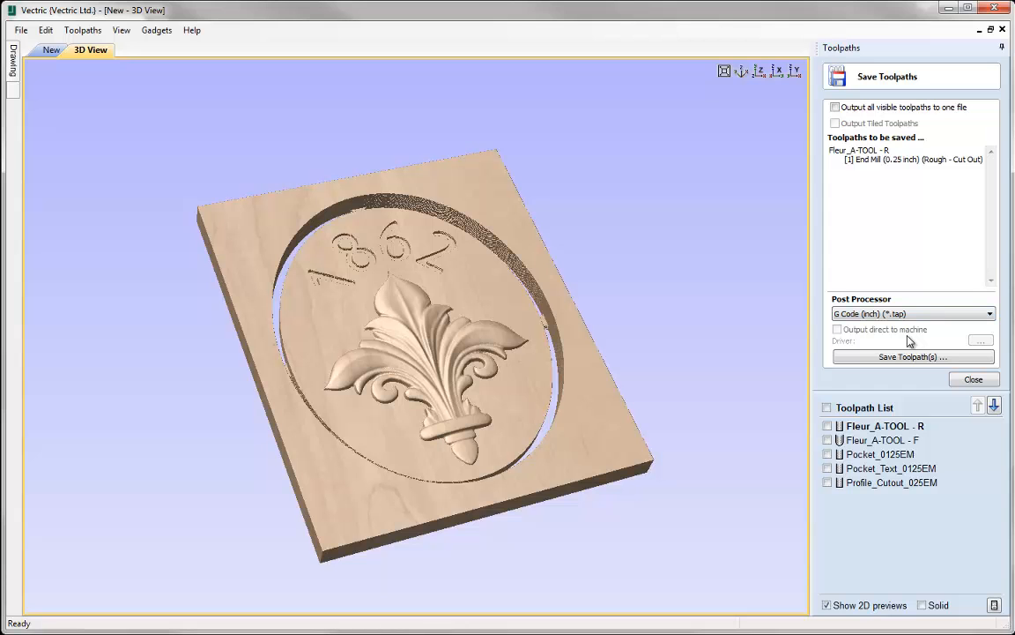
click(926, 315)
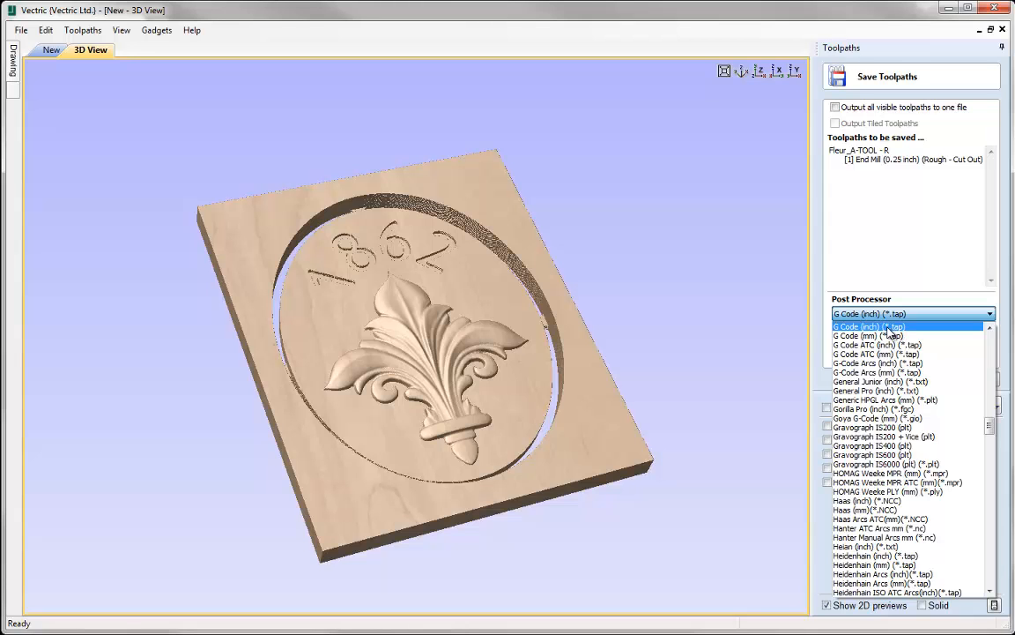
click(888, 328)
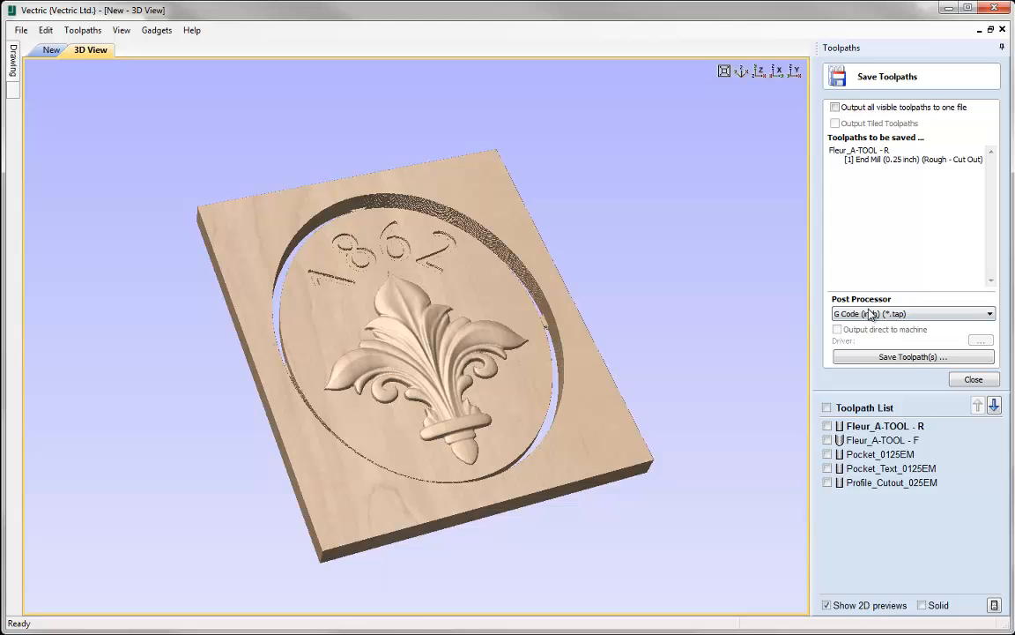
Step: Check the file save dialog for Fleur_A-TOOL - R and for Fleur_A-TOOL - F, cancel both, and close toolpath saving
click(893, 357)
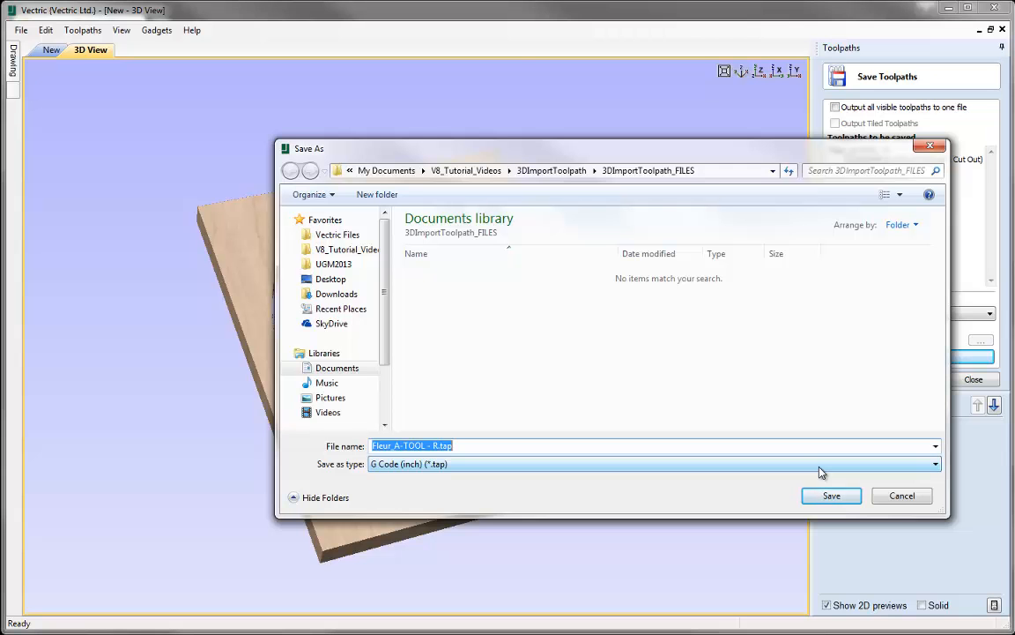
click(900, 497)
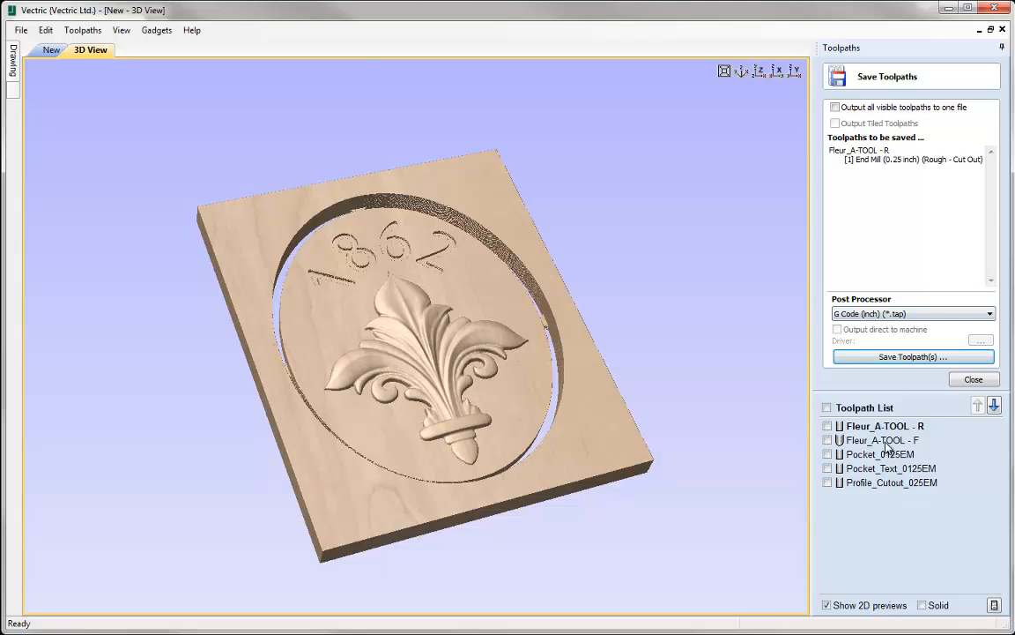
click(888, 440)
click(896, 358)
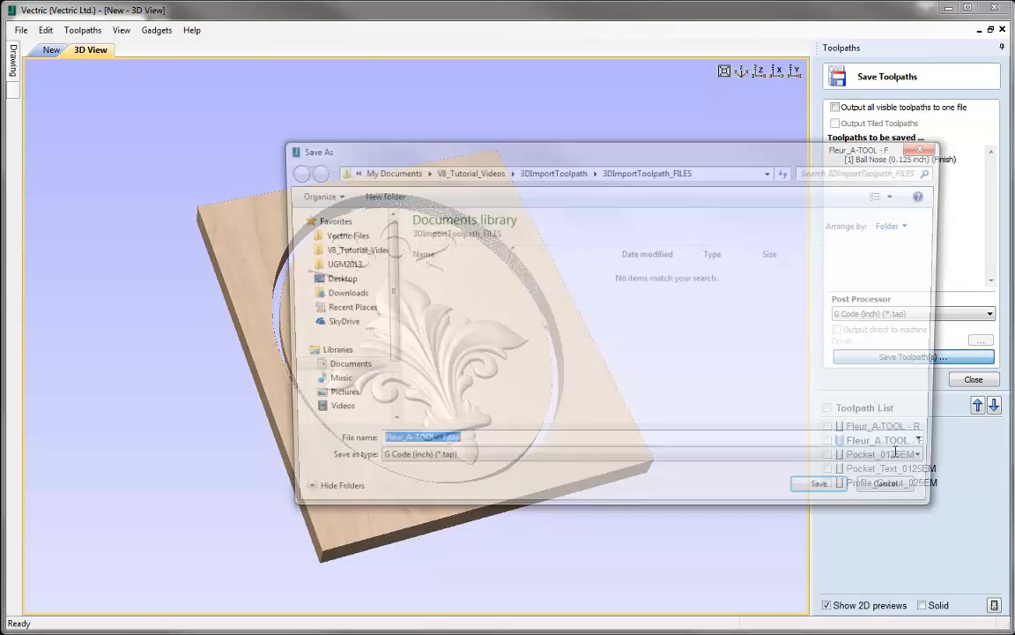
click(897, 498)
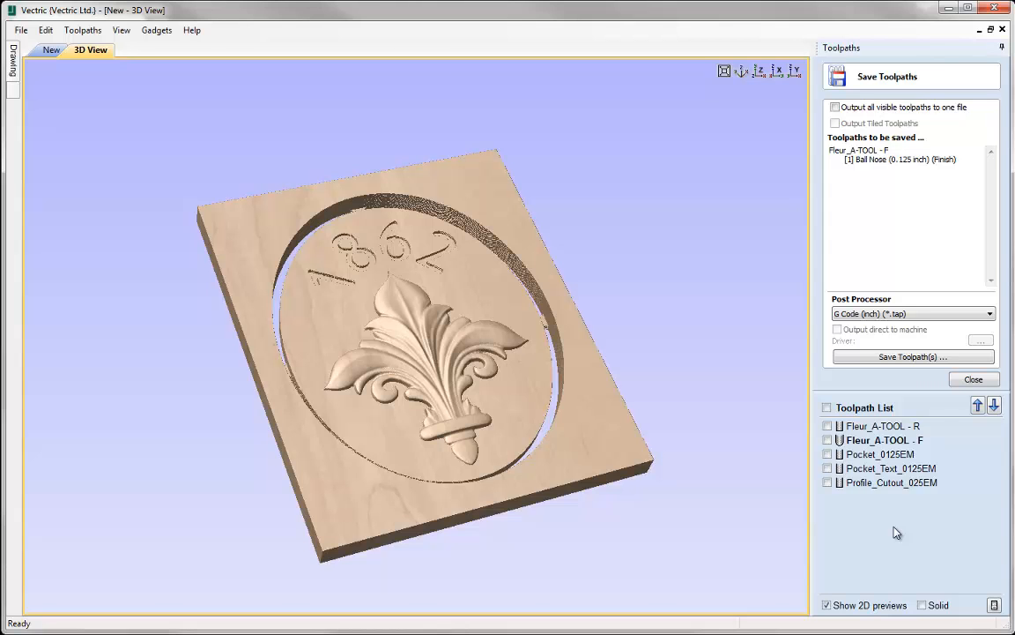
click(972, 381)
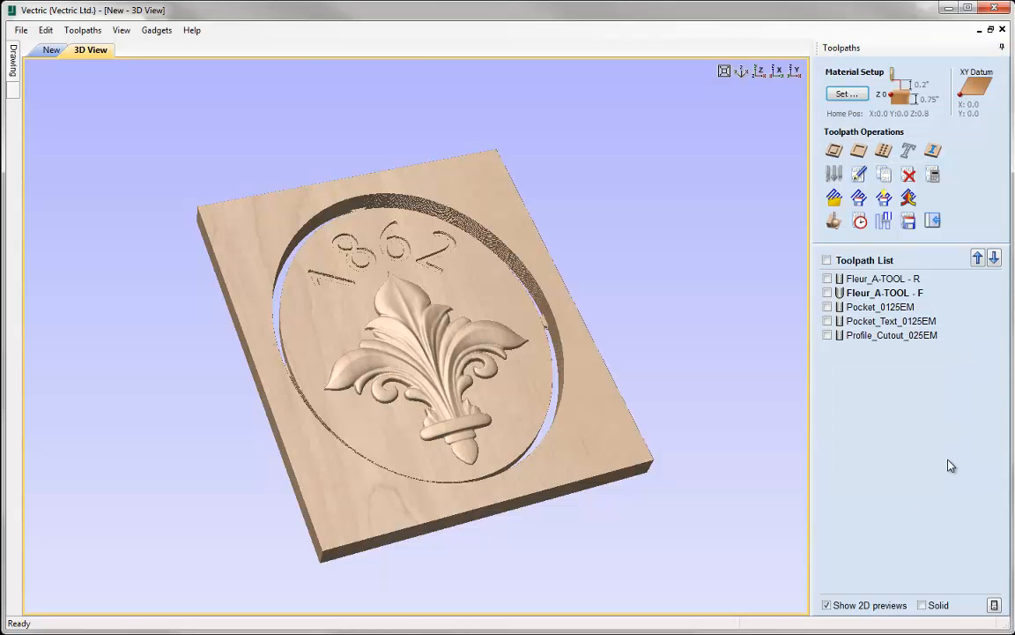
Step: Save the project as a VCarve file named 3DImportToolpath_TOOLPATH in the 3DImportToolpath_FILES folder
click(21, 30)
click(51, 108)
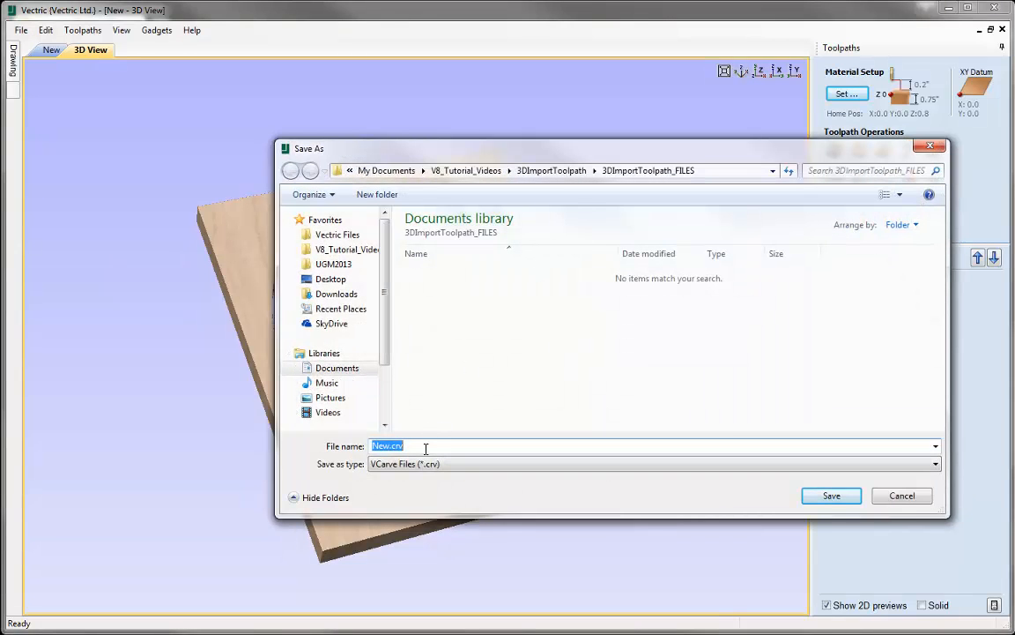
text(3DImportToolpath_TOOLPATH)
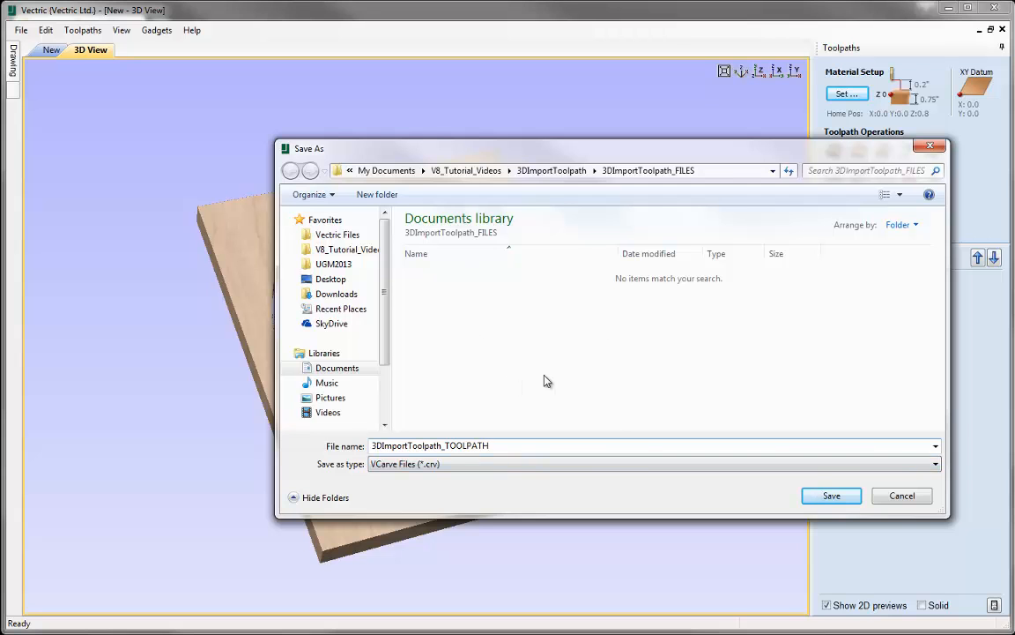
click(829, 496)
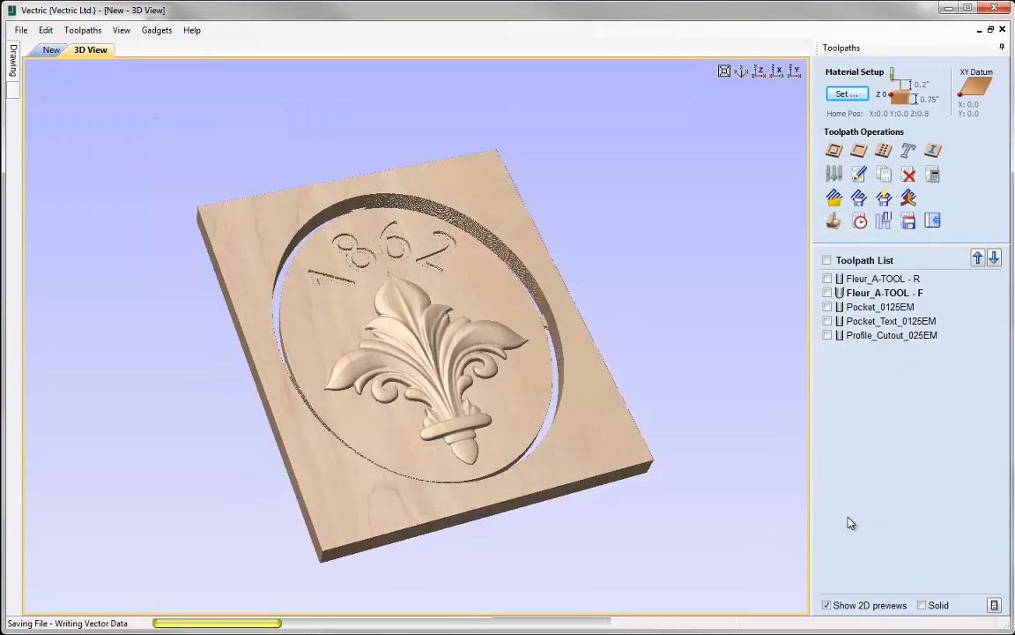